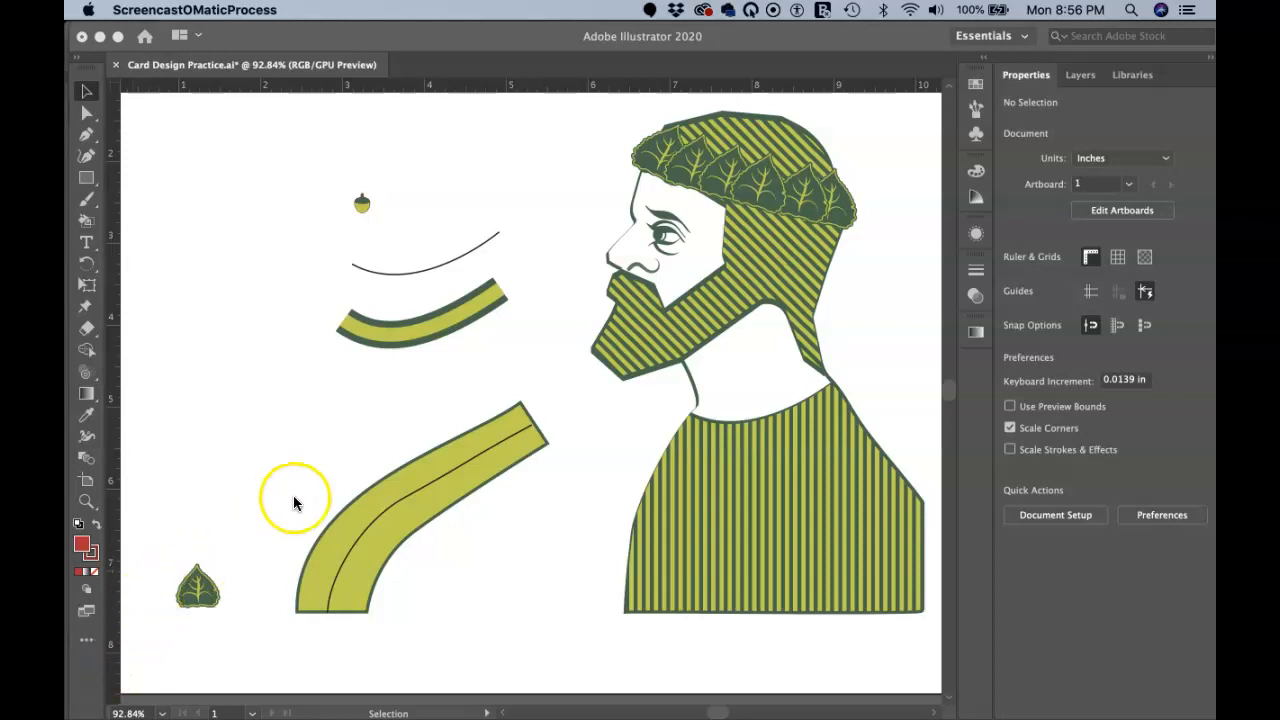
# Step: Select the small acorn artwork and show the Symbols panel
pyautogui.hscroll(3, 368, 222)
pyautogui.scroll(2, 368, 222)
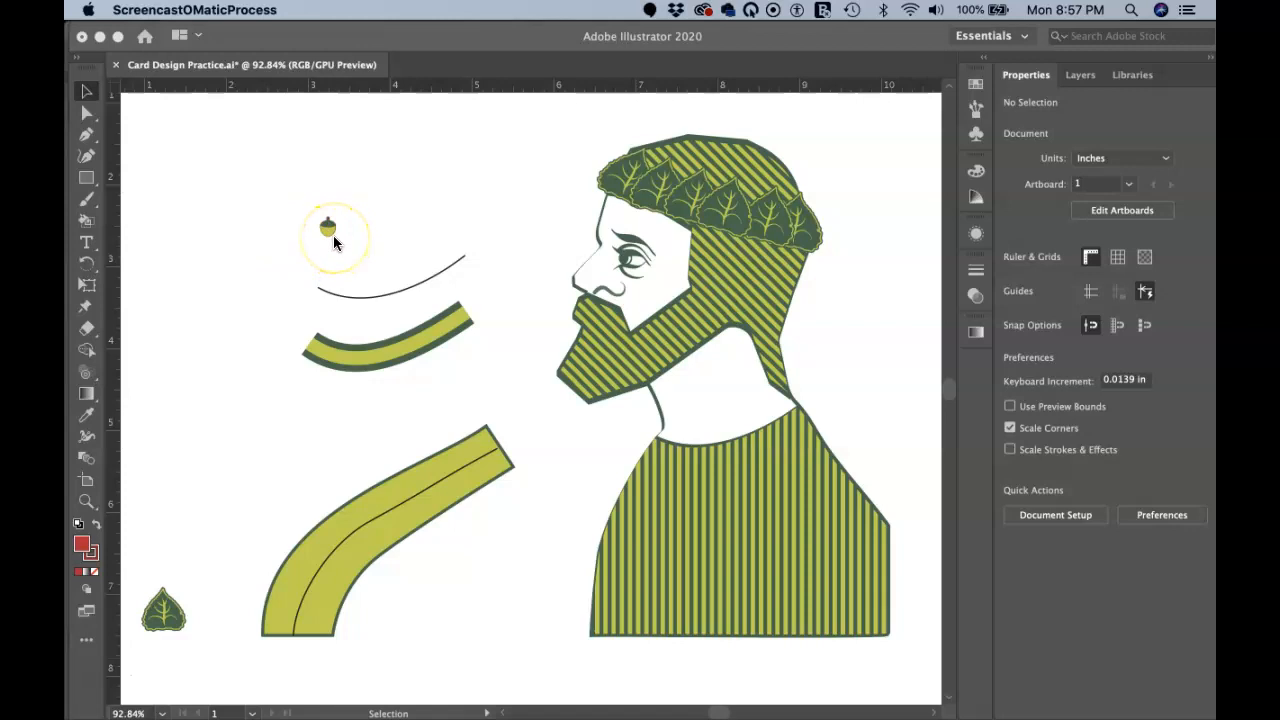
pyautogui.click(322, 232)
pyautogui.scroll(5, 342, 225)
pyautogui.click(294, 232)
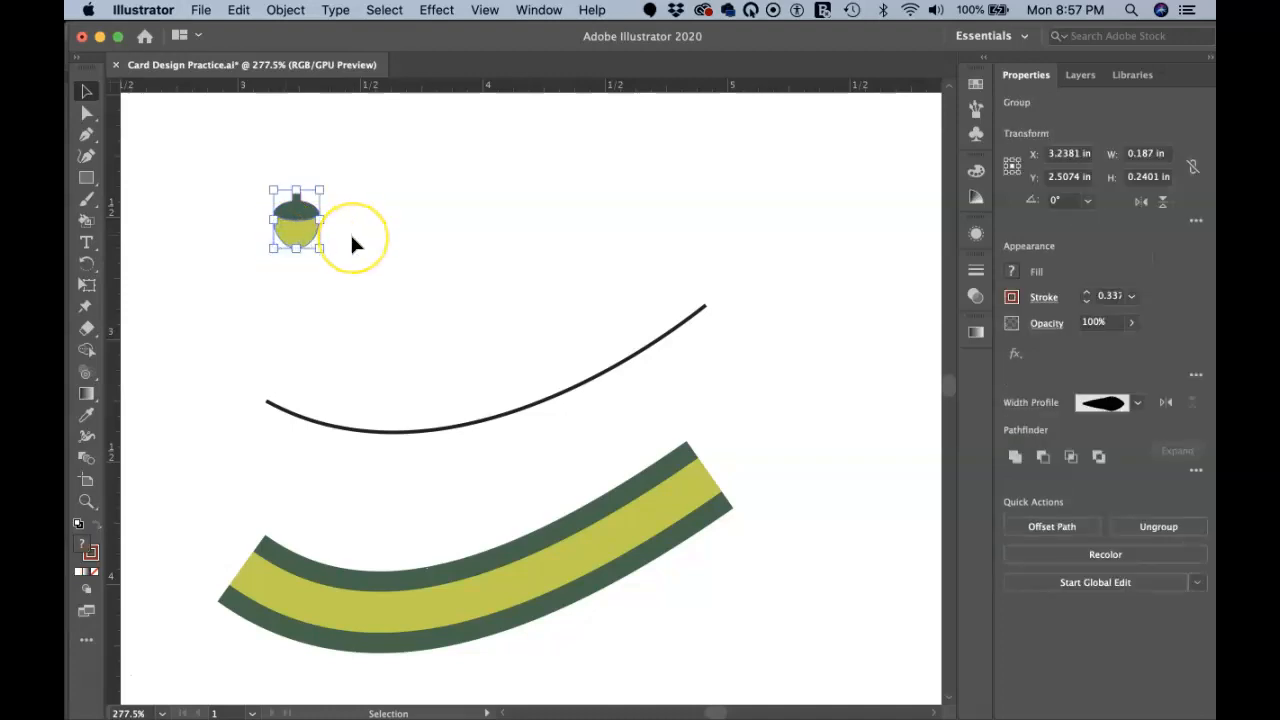
pyautogui.scroll(4, 352, 242)
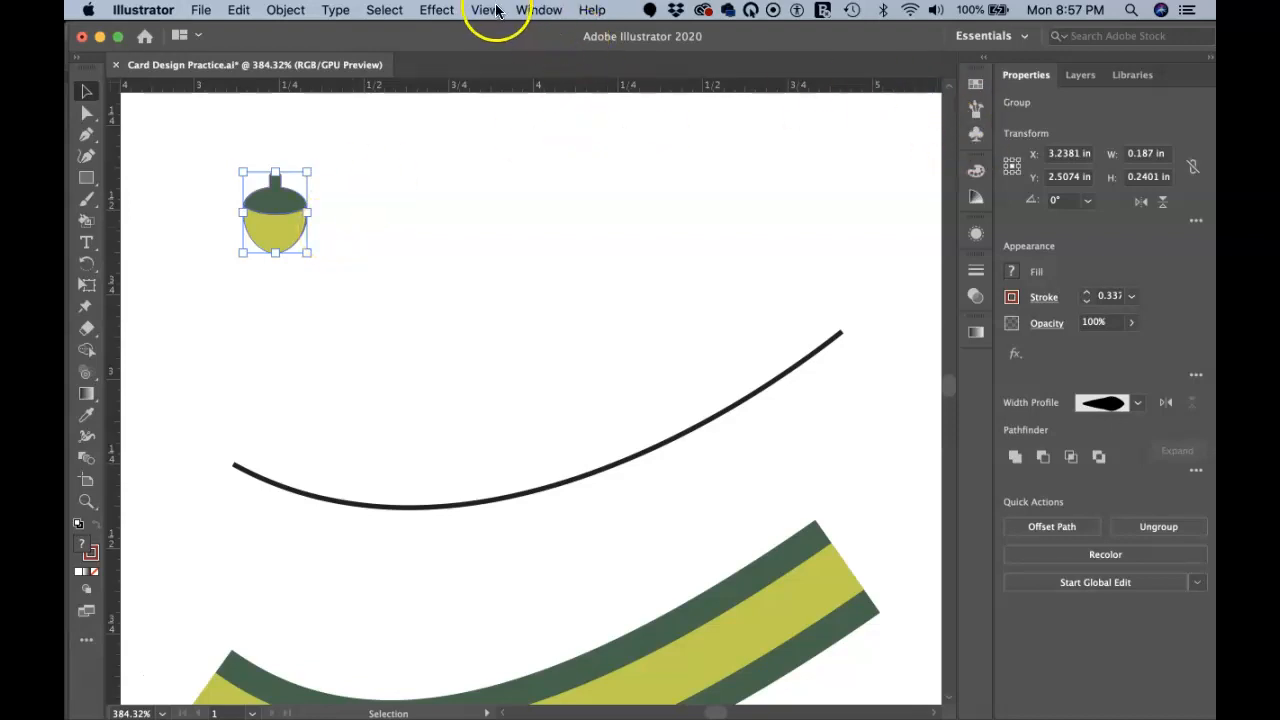
pyautogui.click(540, 10)
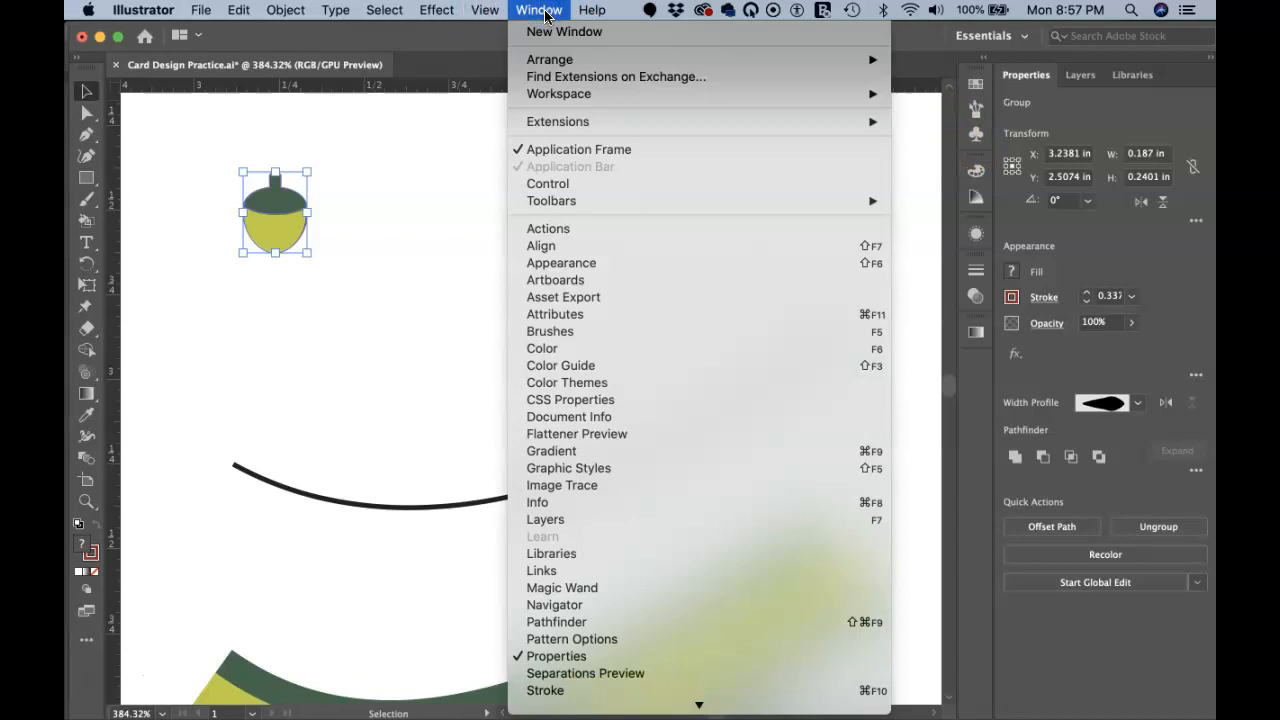
pyautogui.moveTo(590, 712)
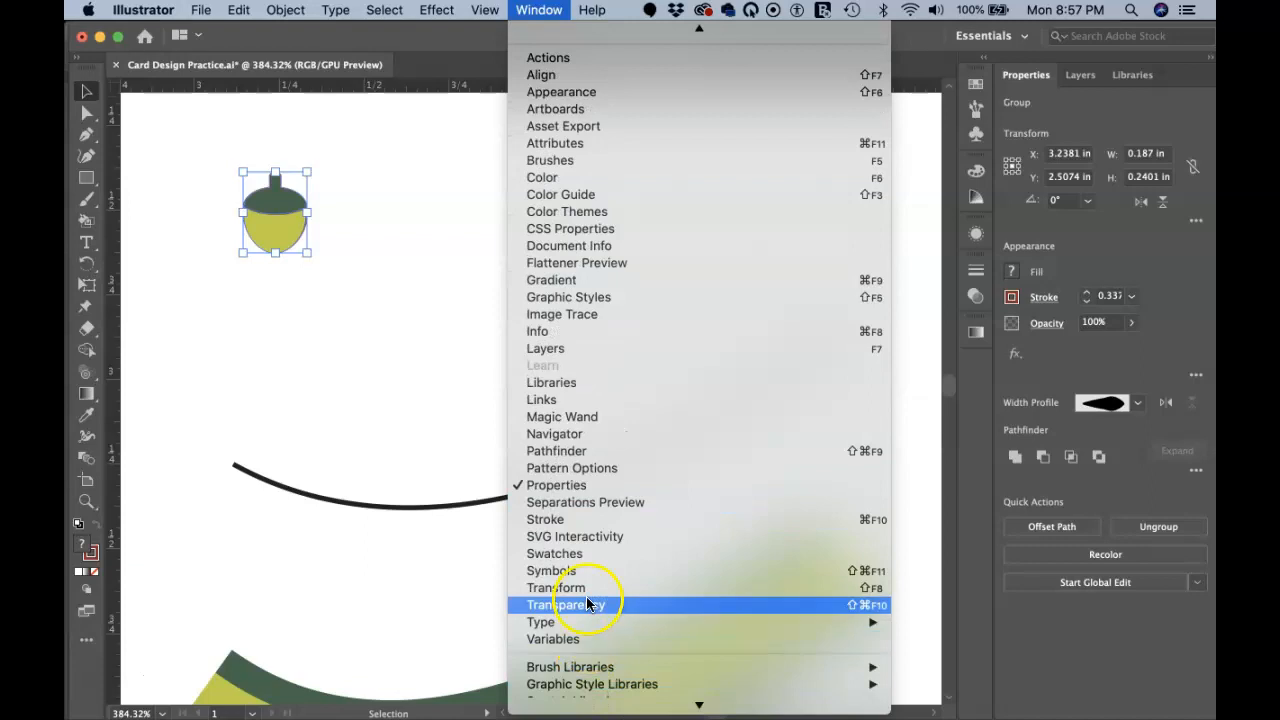
pyautogui.click(590, 570)
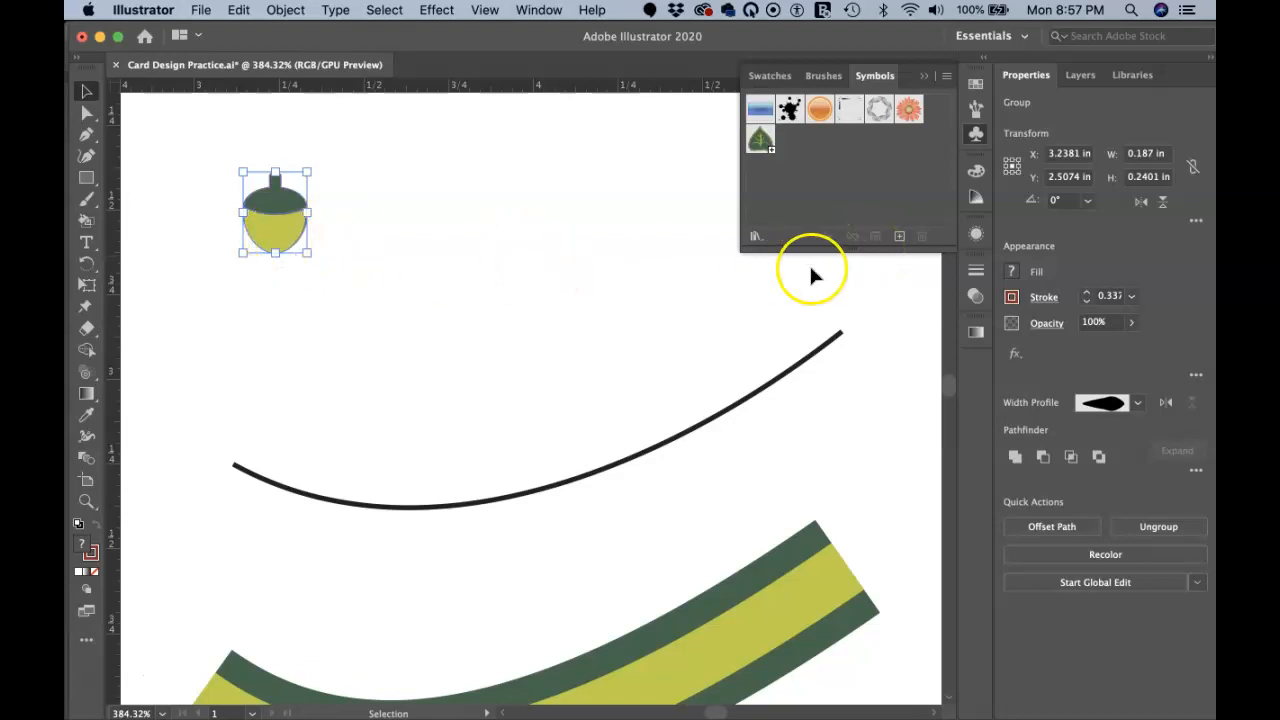
# Step: Create a new symbol from the acorn named Acorn, with export type Graphic and symbol type Dynamic Symbol
pyautogui.click(898, 239)
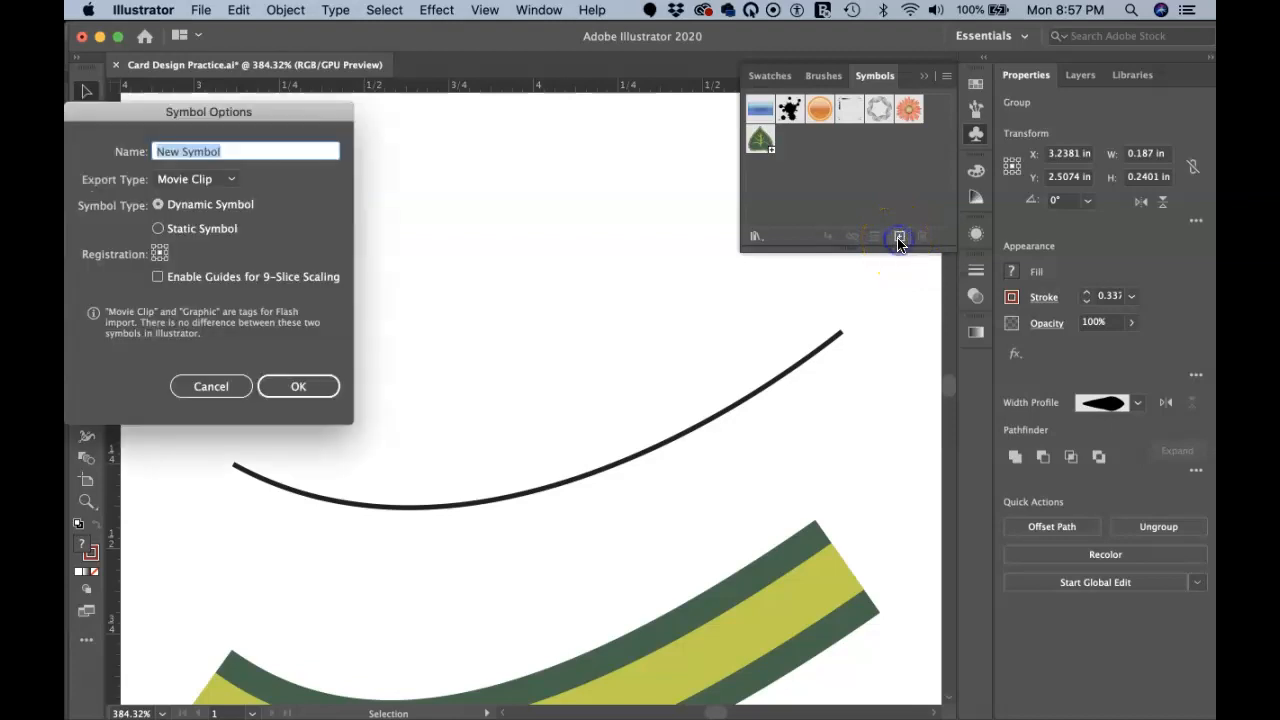
pyautogui.write('A')
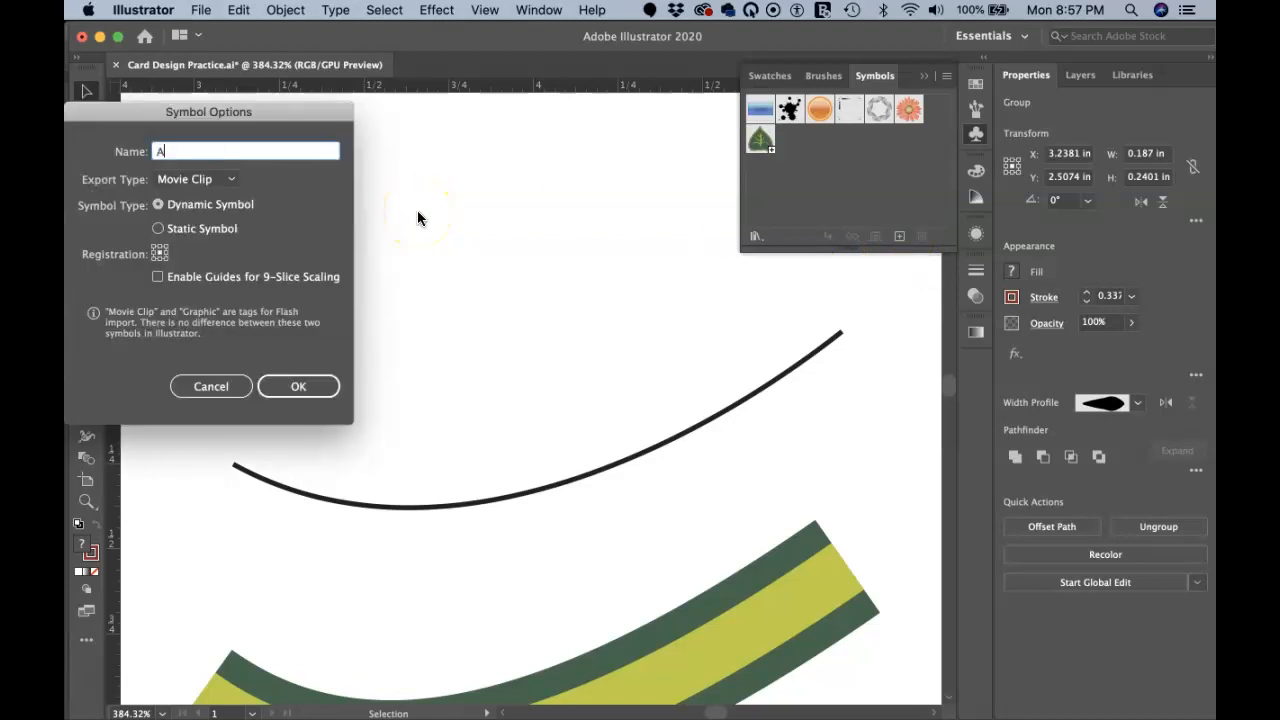
pyautogui.write('corn')
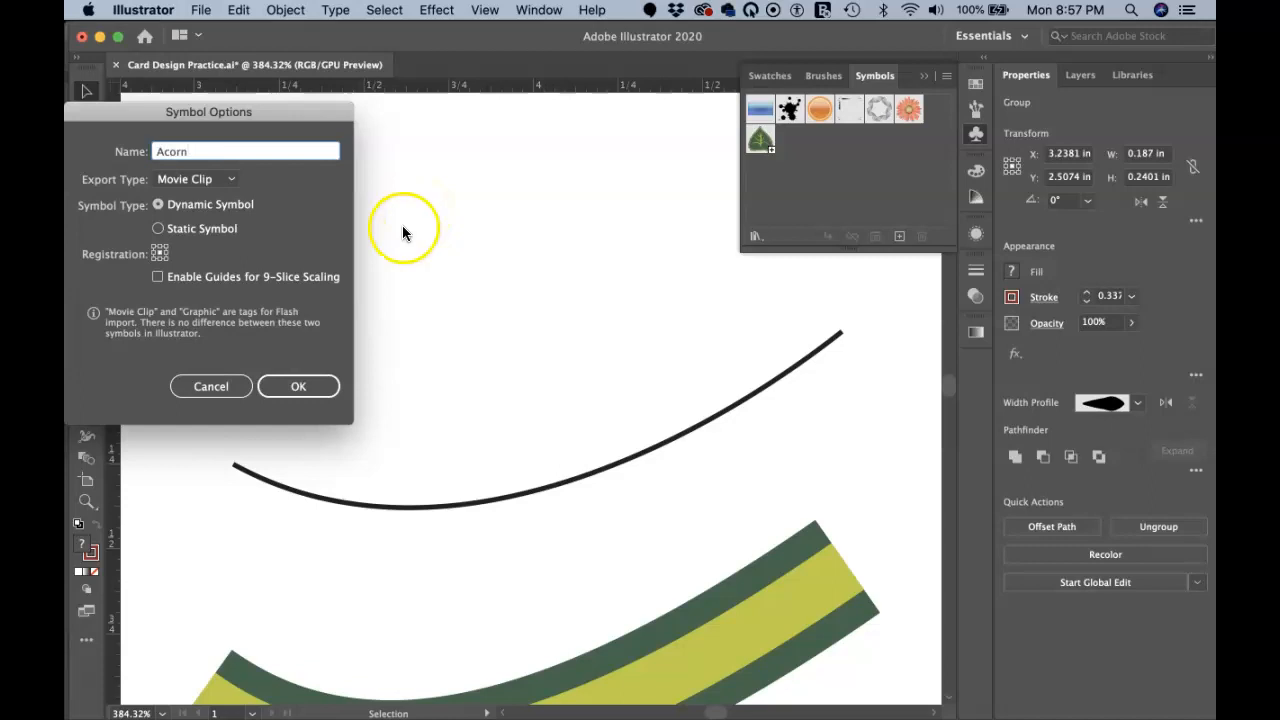
pyautogui.click(233, 180)
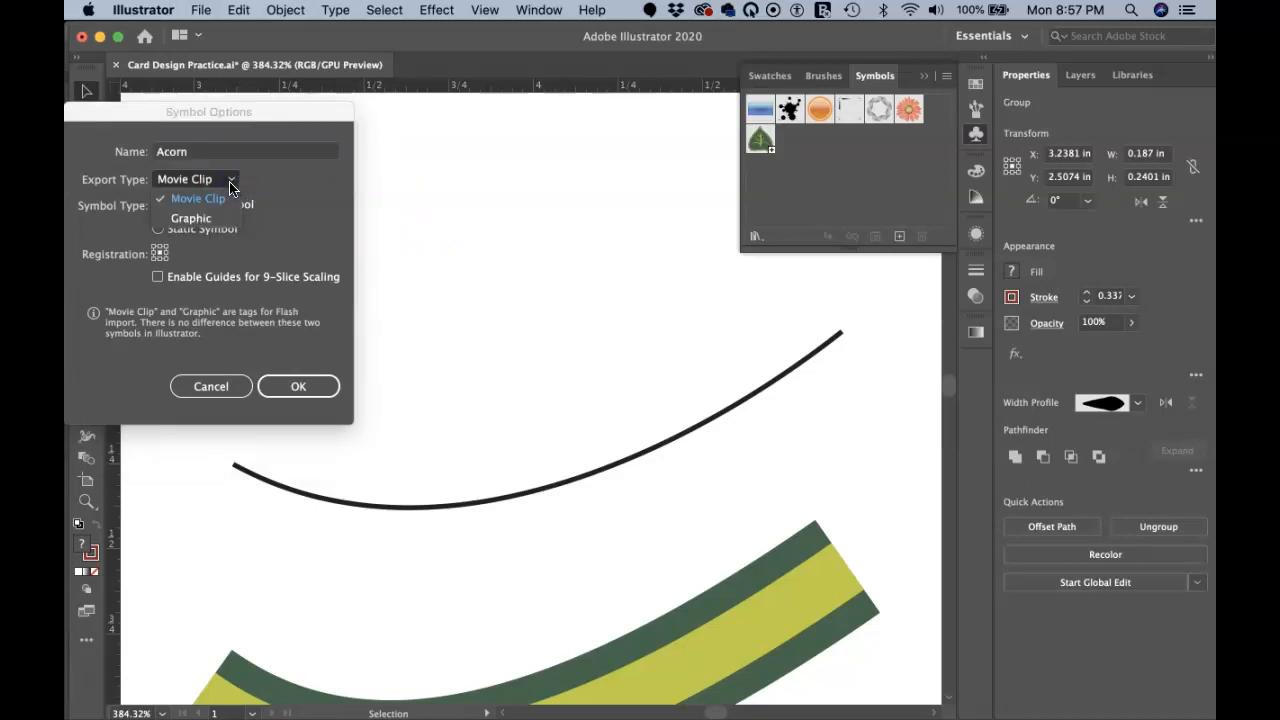
pyautogui.click(214, 216)
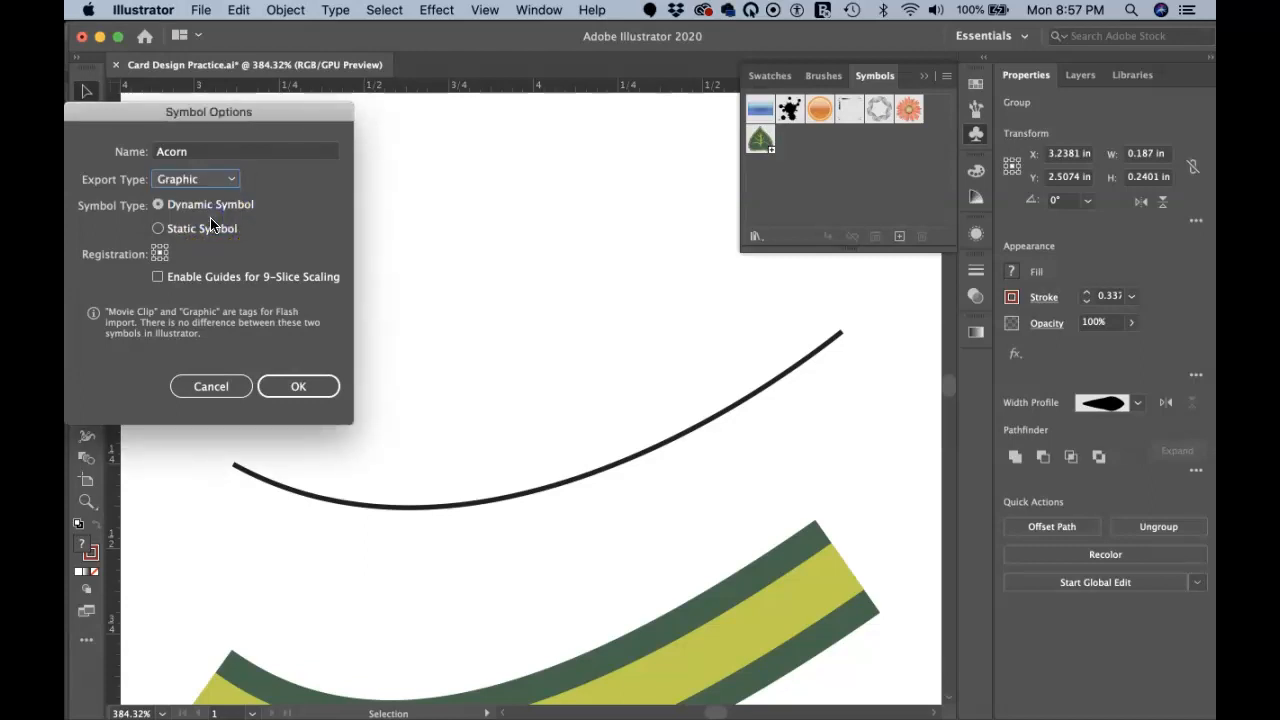
pyautogui.click(158, 230)
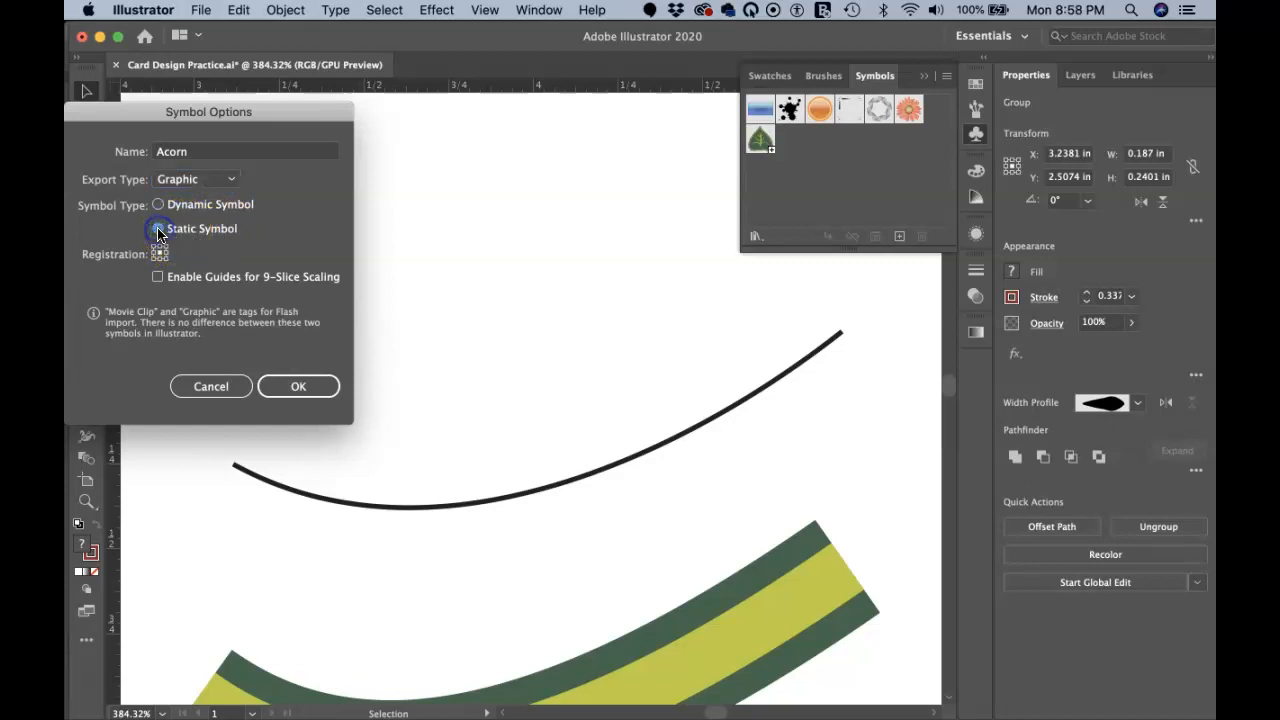
pyautogui.click(158, 230)
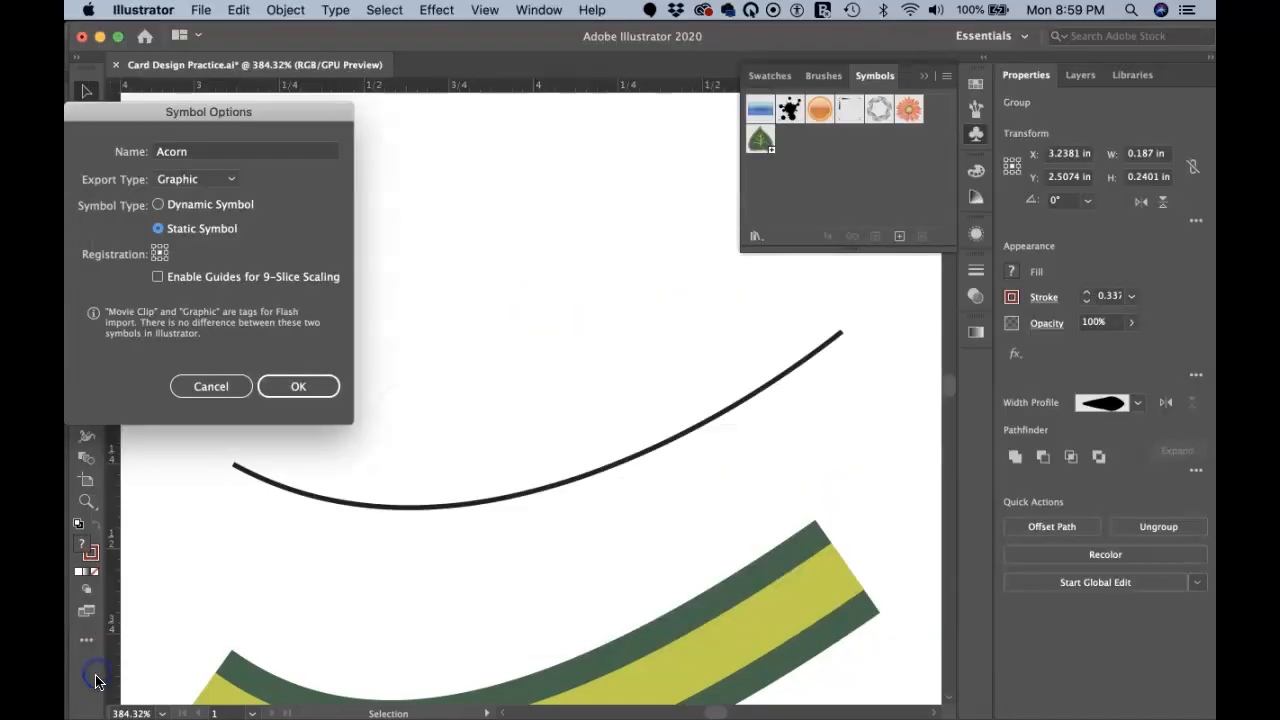
pyautogui.click(158, 206)
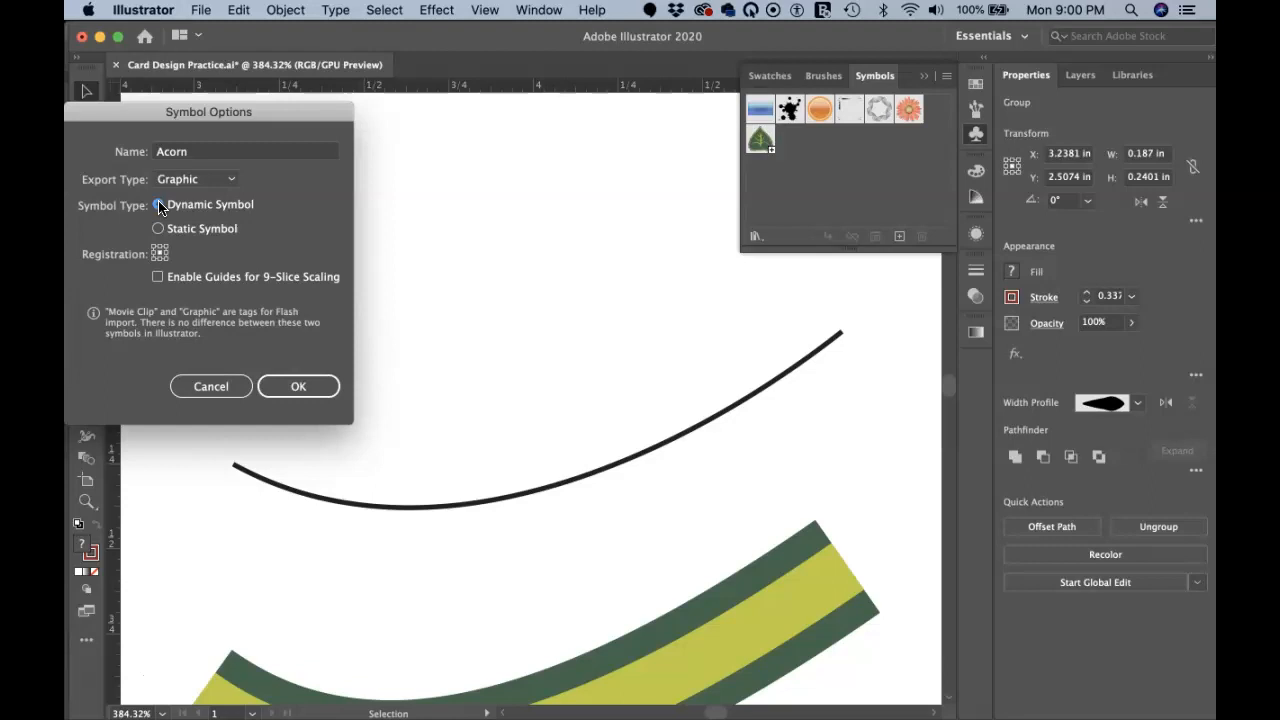
pyautogui.click(290, 385)
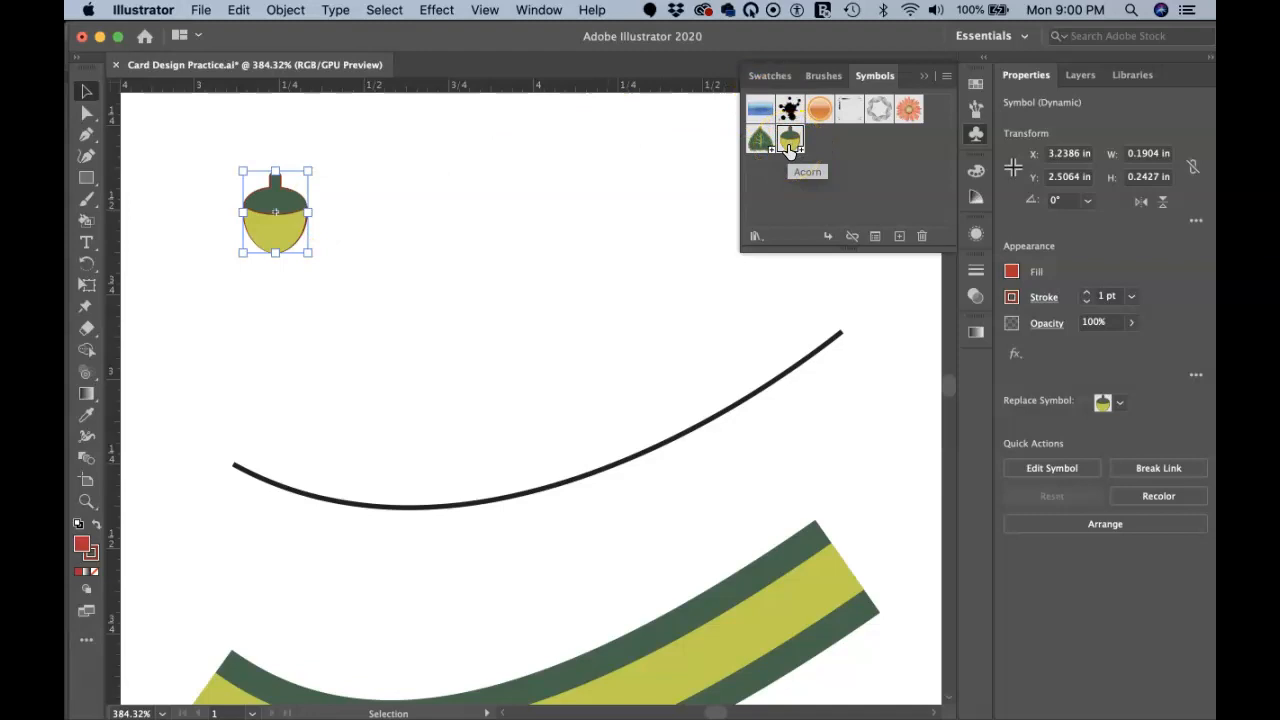
# Step: Place three instances of the Acorn symbol above the thin curved line
pyautogui.click(827, 237)
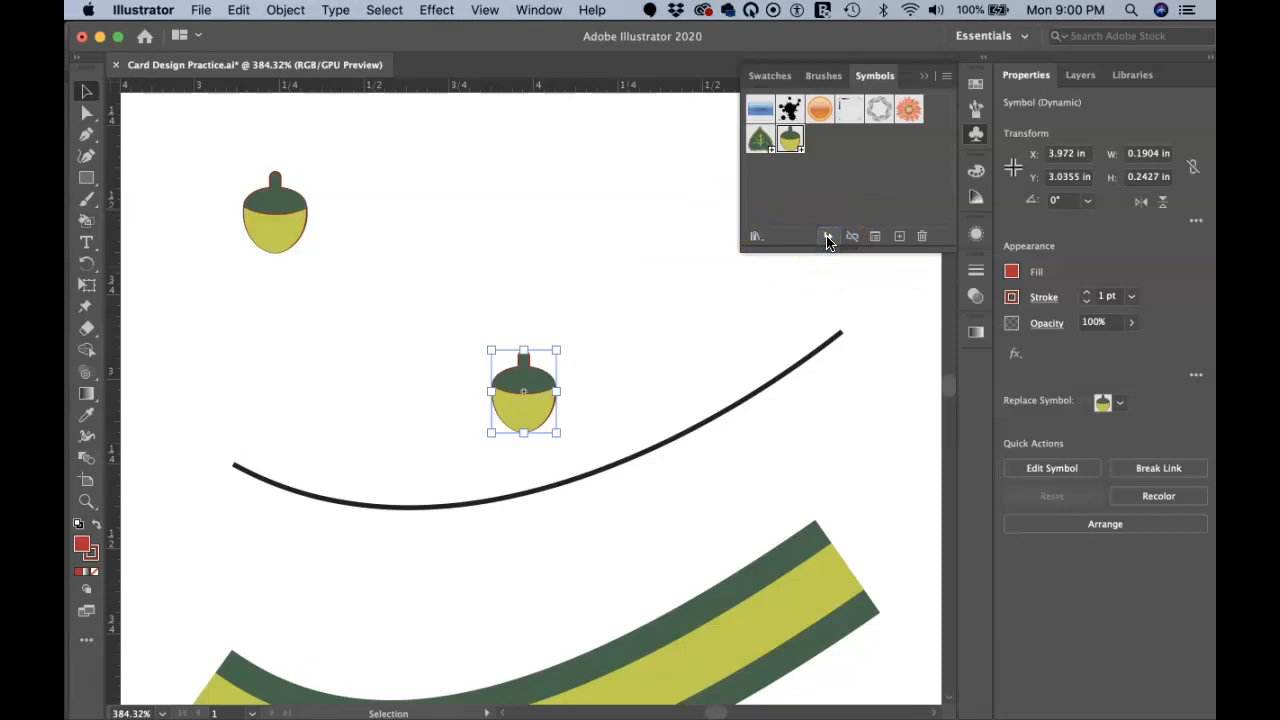
pyautogui.moveTo(789, 142); pyautogui.dragTo(560, 200)
pyautogui.moveTo(789, 142); pyautogui.dragTo(502, 270)
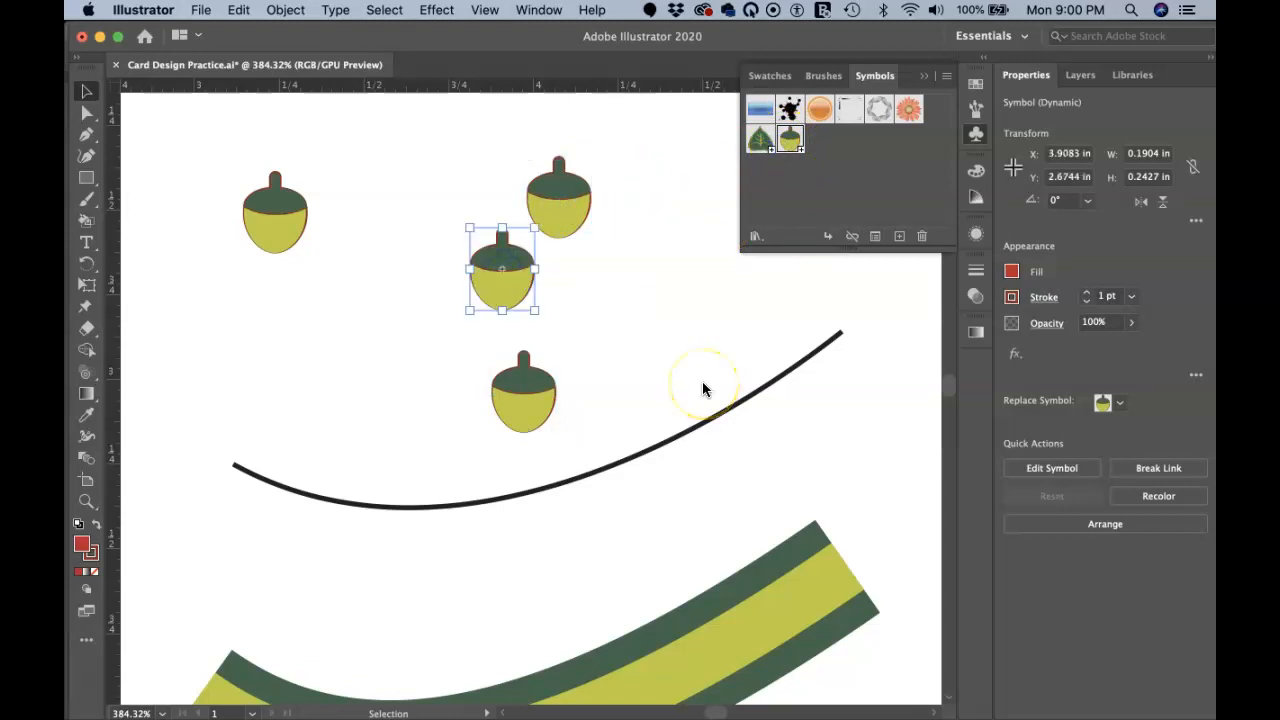
# Step: Delete the three extra acorn instances, keeping the original acorn
pyautogui.click(488, 202)
pyautogui.moveTo(446, 161); pyautogui.dragTo(598, 390)
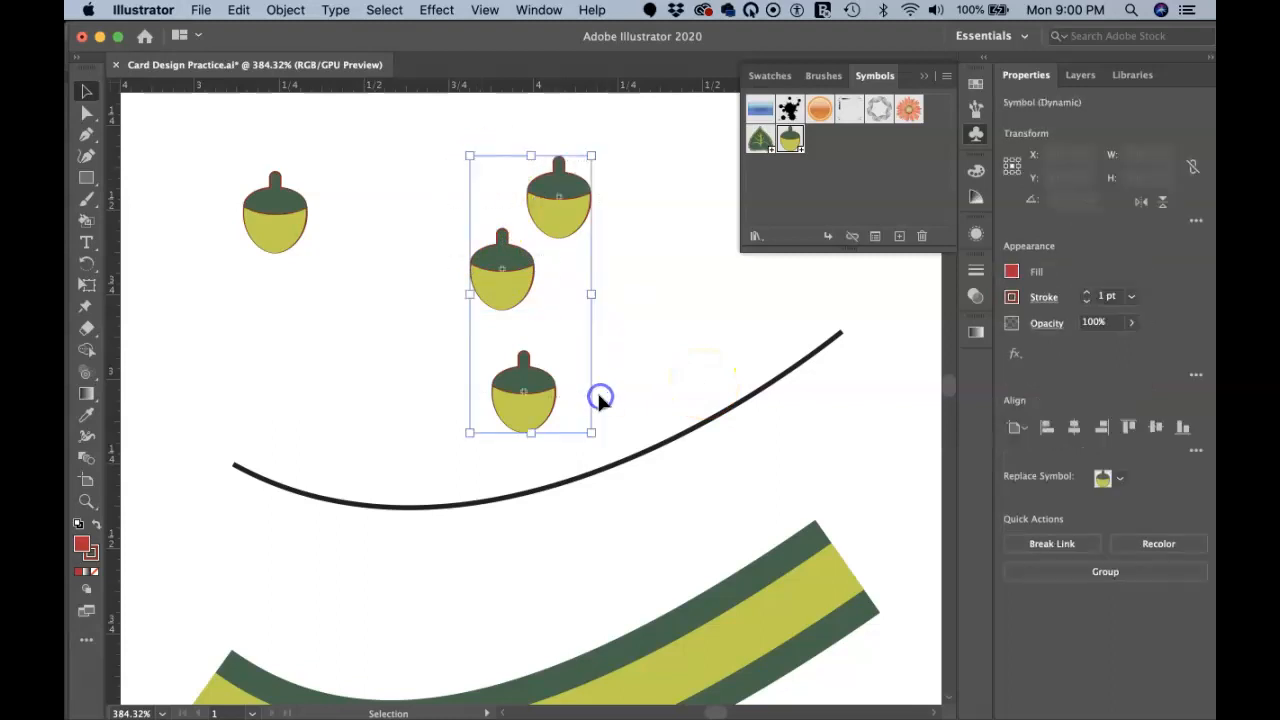
pyautogui.press('Delete')
# Step: Spray a scattered set of acorns with the Symbol Sprayer and a smaller brush across the artboard's blank upper-left area
pyautogui.scroll(-4, 375, 383)
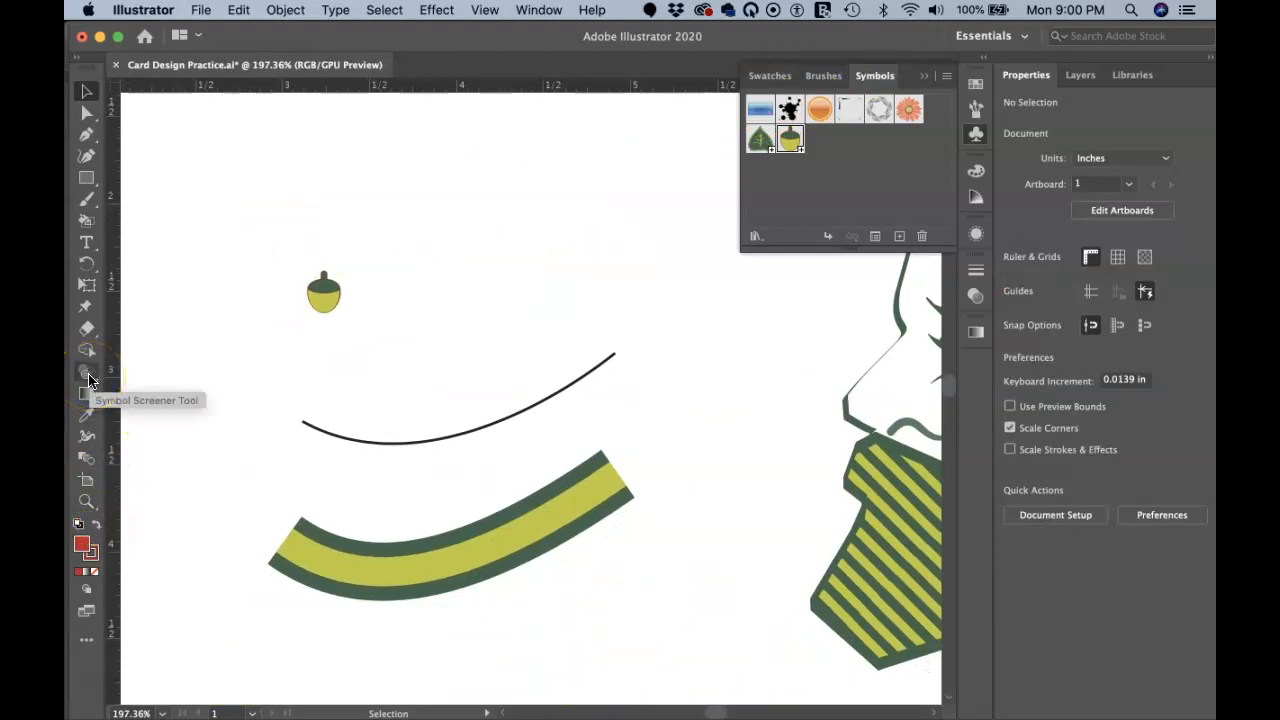
pyautogui.click(86, 642)
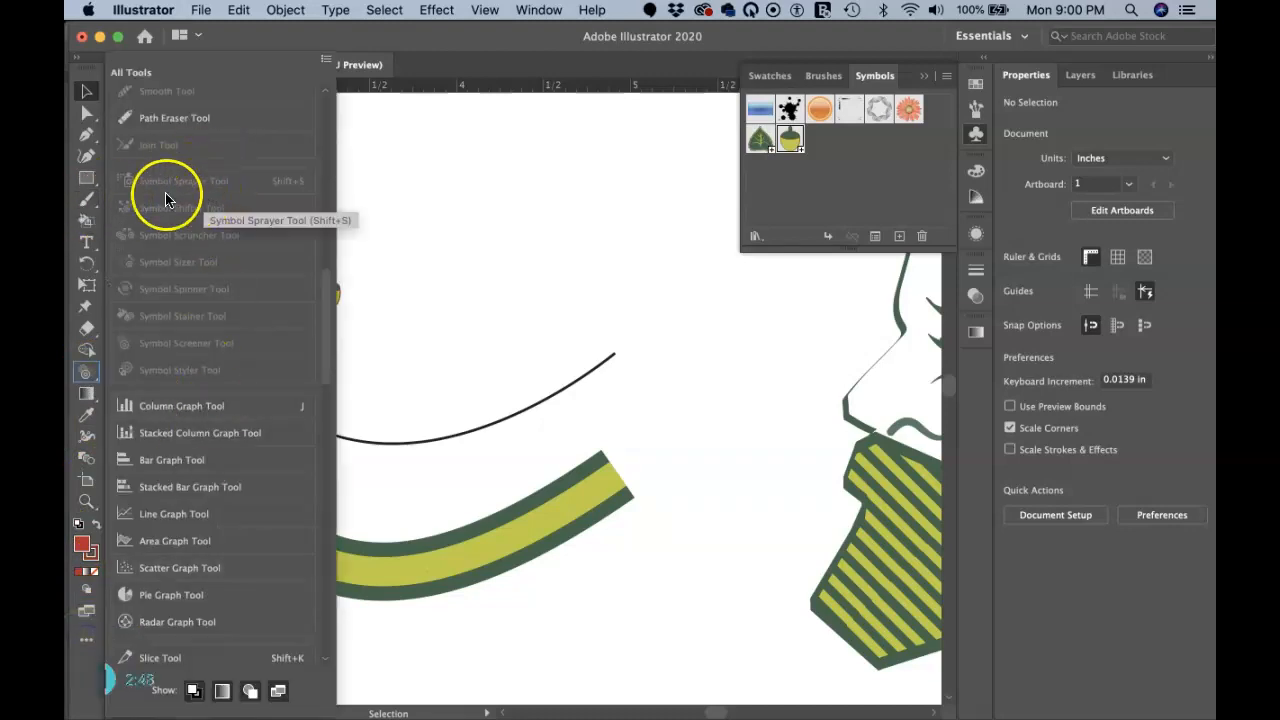
pyautogui.click(84, 645)
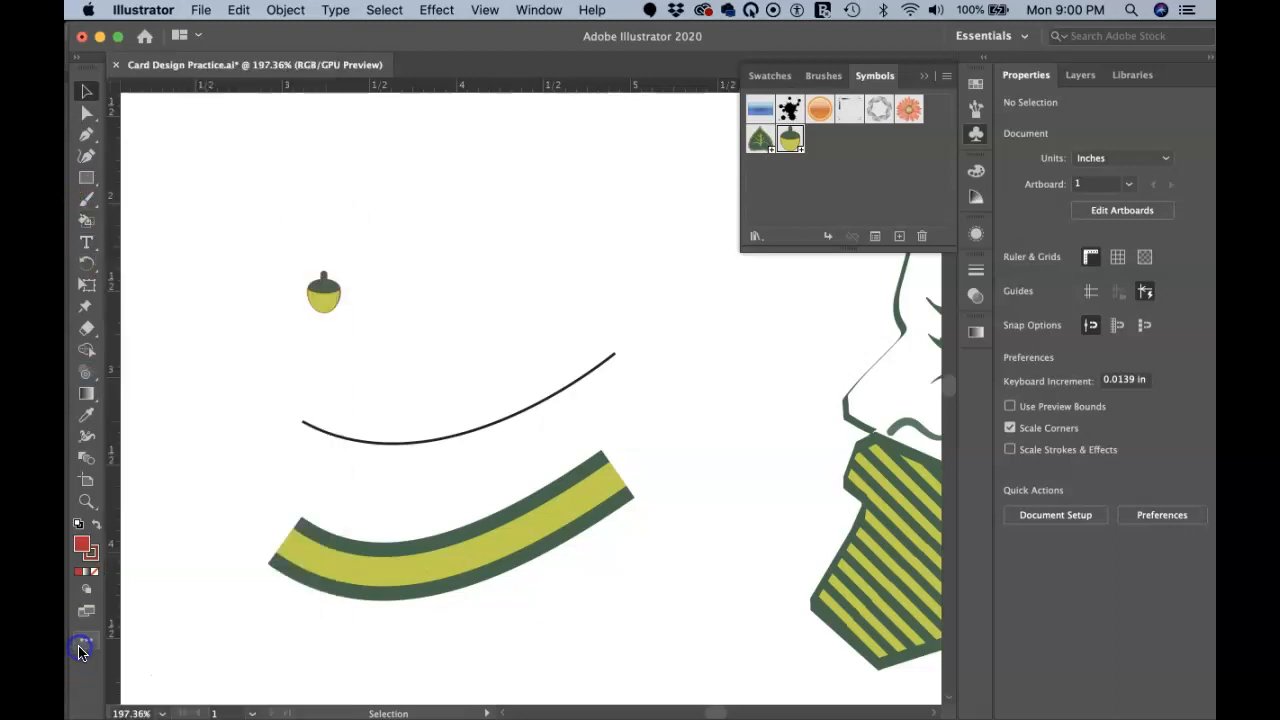
pyautogui.moveTo(86, 376); pyautogui.dragTo(132, 371)
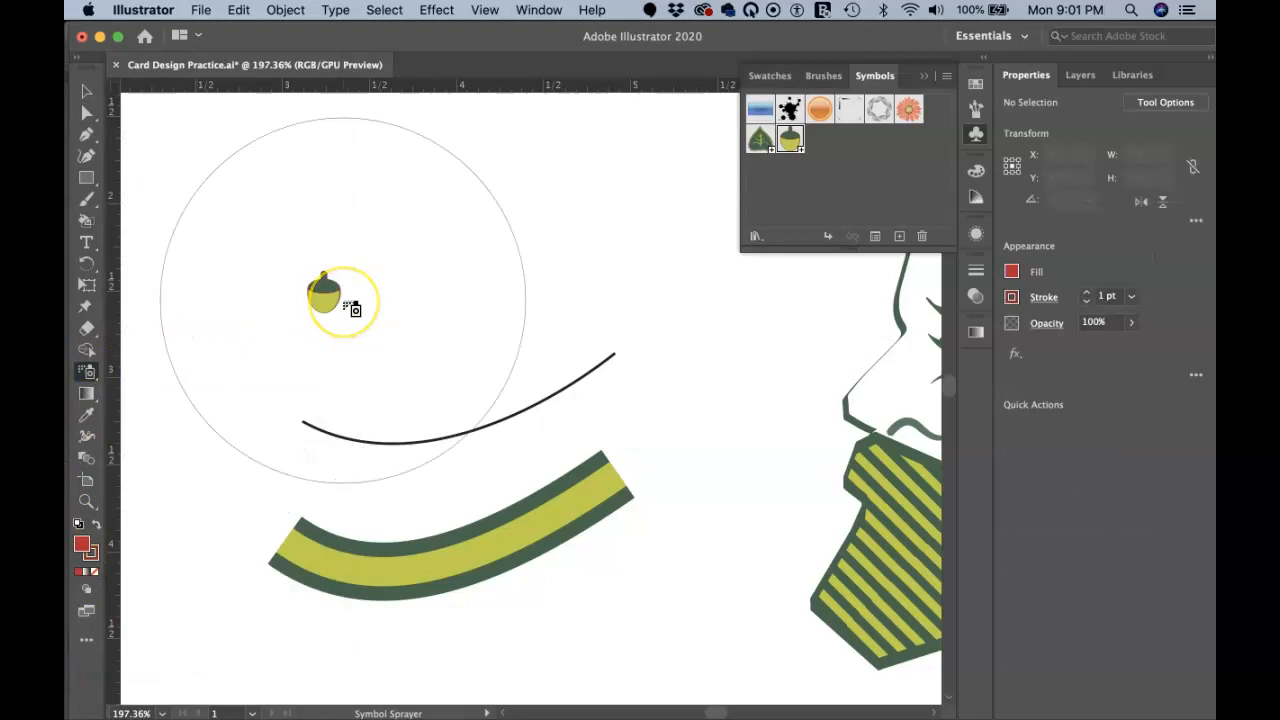
pyautogui.press('[')
pyautogui.press('[')
pyautogui.press('[')
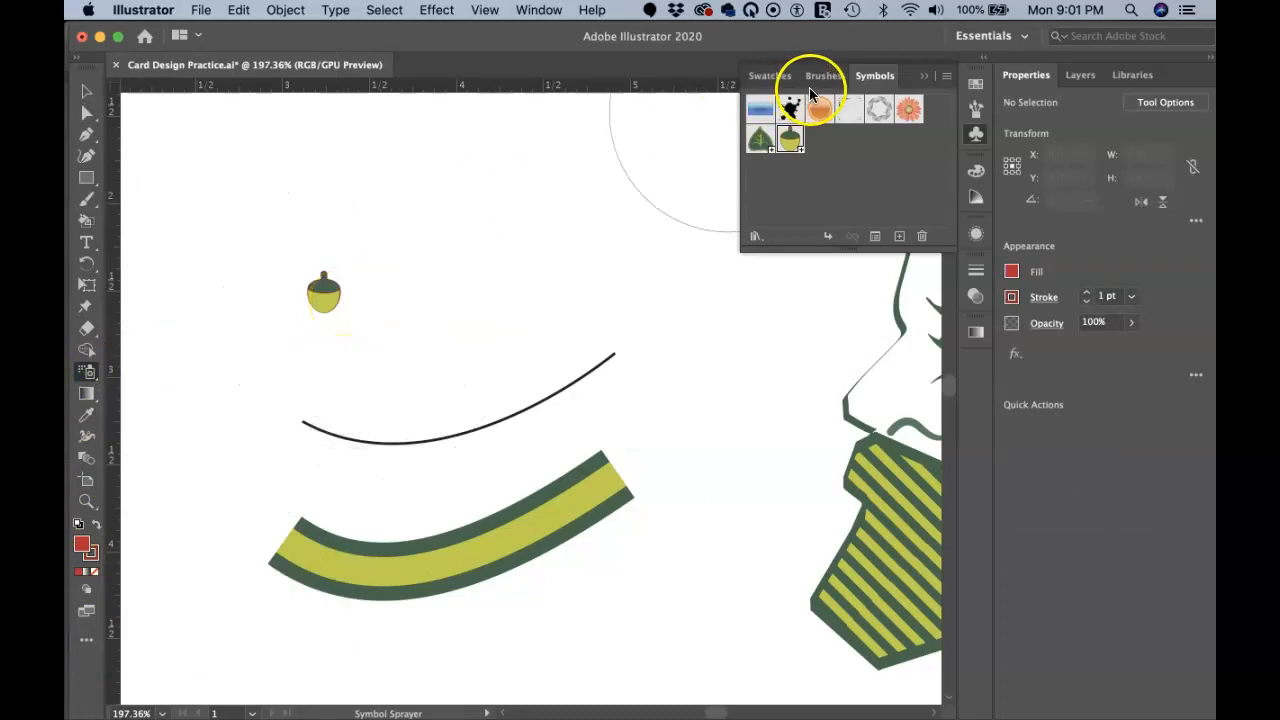
pyautogui.press('super+0')
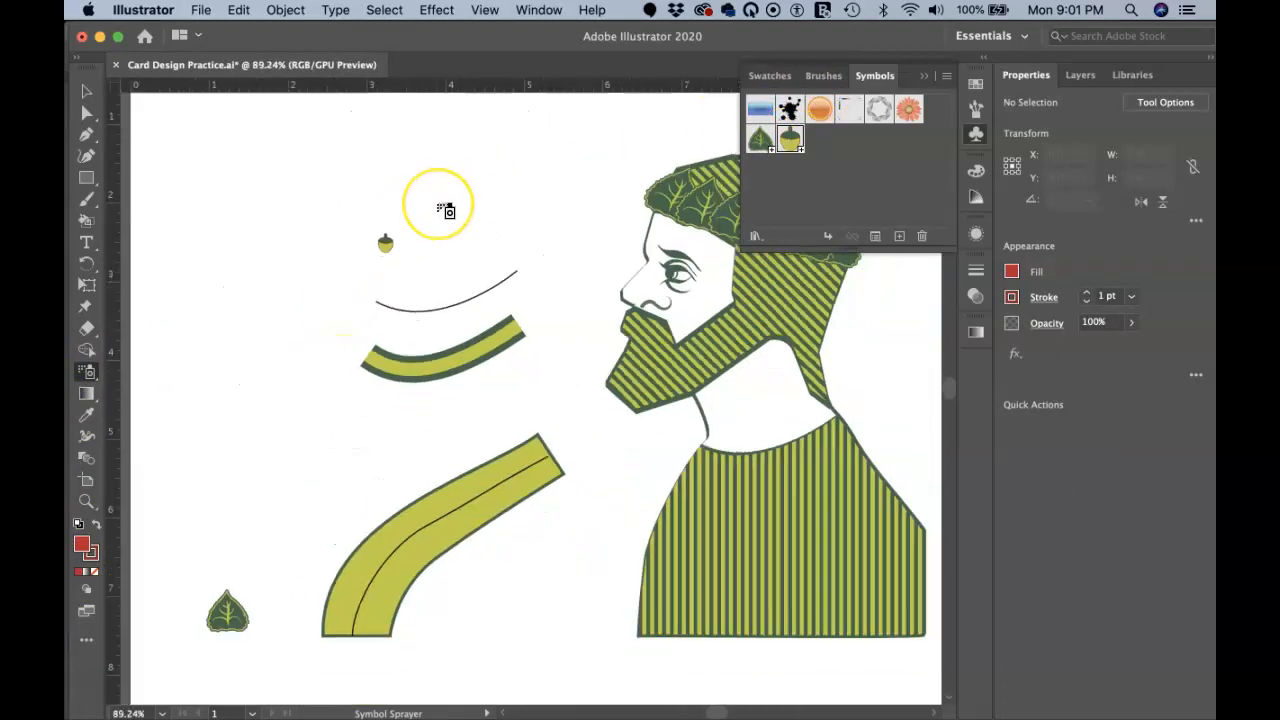
pyautogui.moveTo(434, 210)
pyautogui.mouseDown()
pyautogui.moveTo(264, 263)
pyautogui.moveTo(256, 280)
pyautogui.moveTo(294, 199)
pyautogui.moveTo(310, 251)
pyautogui.moveTo(376, 187)
pyautogui.moveTo(384, 239)
pyautogui.moveTo(448, 196)
pyautogui.moveTo(474, 211)
pyautogui.mouseUp()
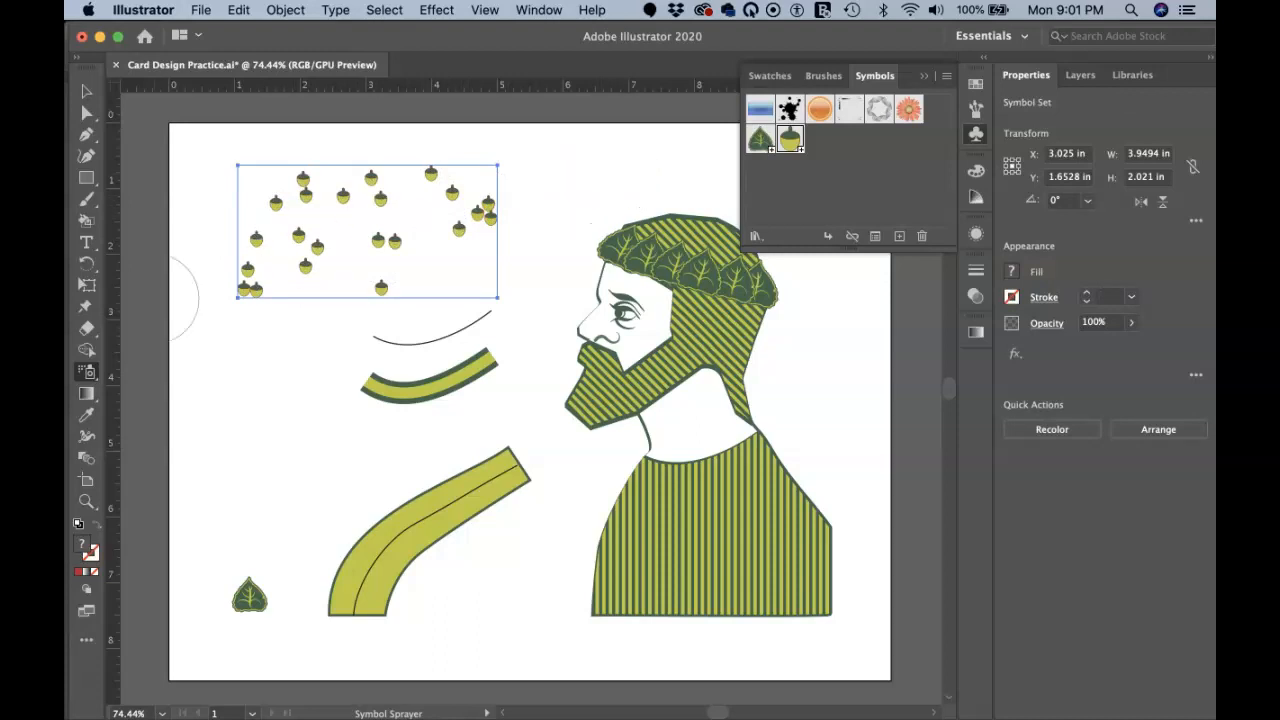
# Step: Shift the sprayed acorns around within their set using the Symbol Shifter with an enlarged brush
pyautogui.click(88, 372)
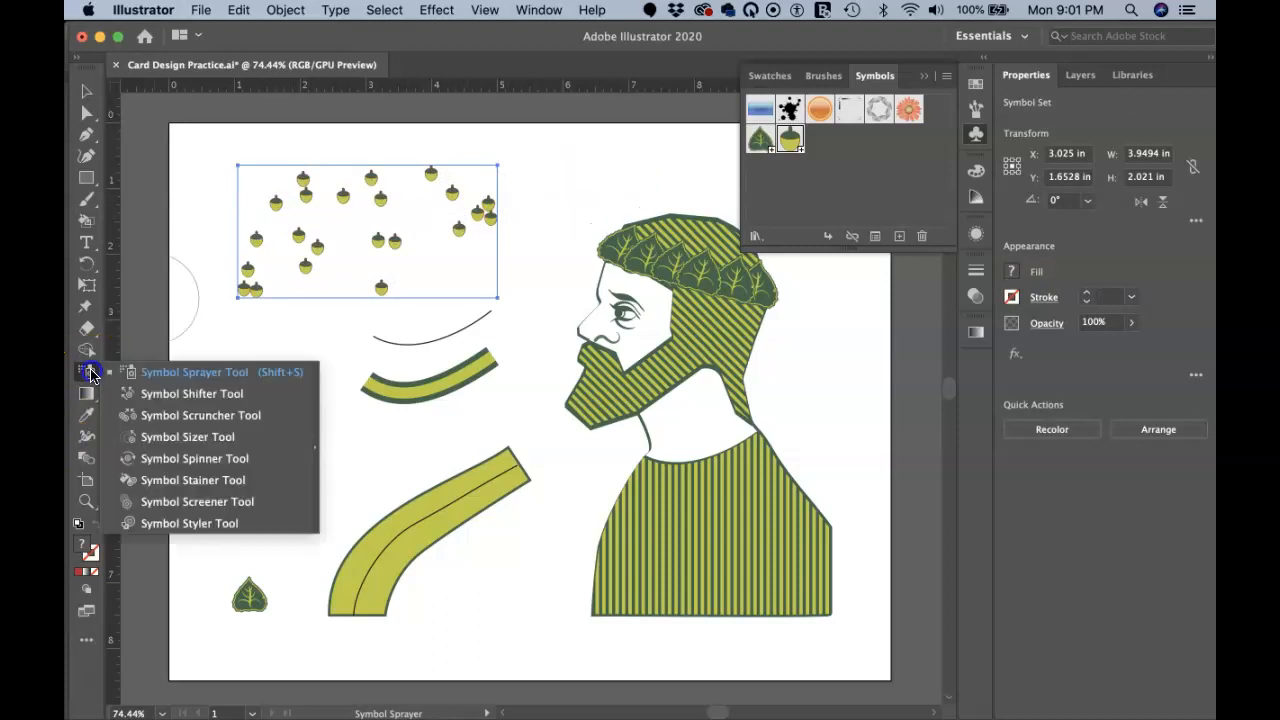
pyautogui.click(137, 395)
pyautogui.moveTo(448, 192); pyautogui.dragTo(463, 222)
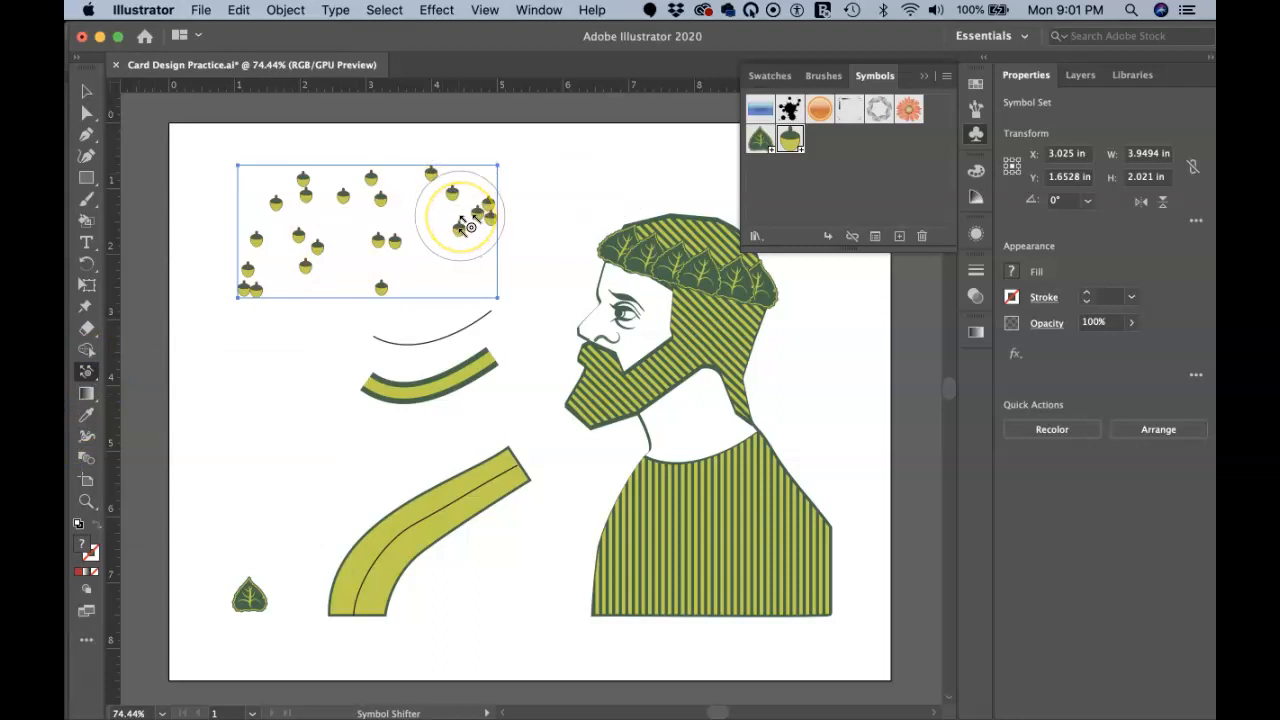
pyautogui.press(']')
pyautogui.press(']')
pyautogui.press(']')
pyautogui.press(']')
pyautogui.press(']')
pyautogui.press(']')
pyautogui.press(']')
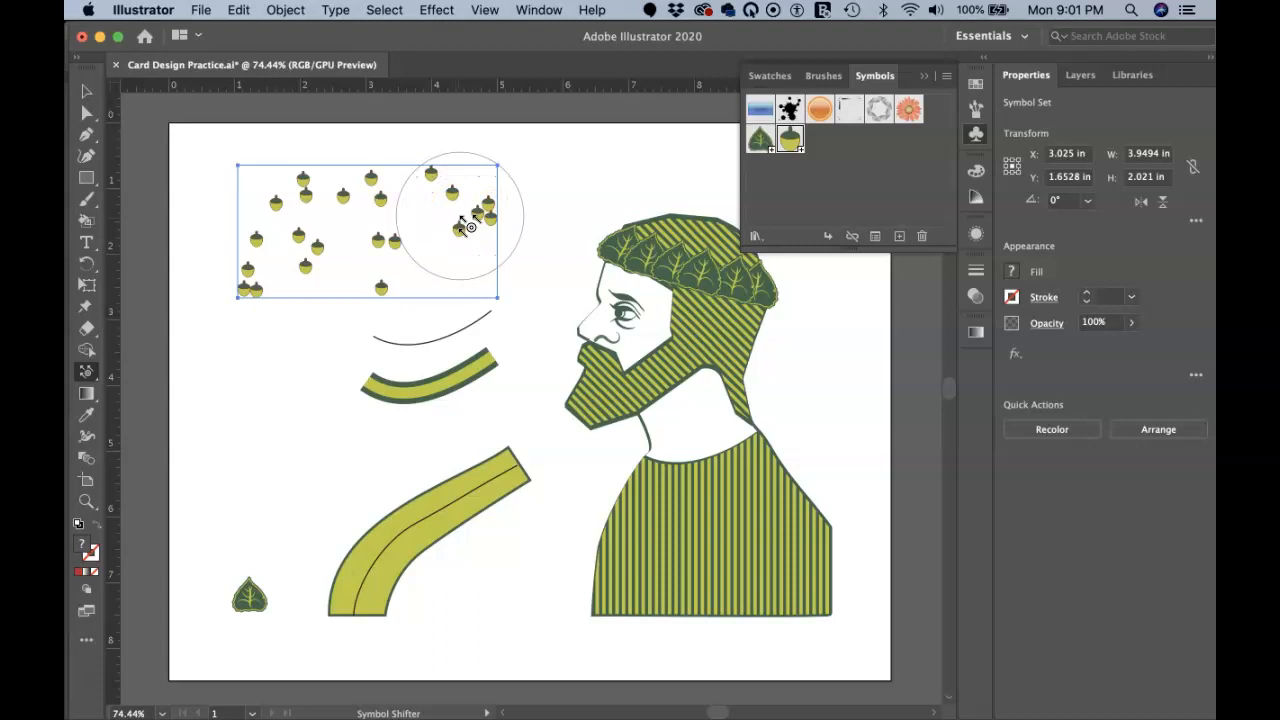
pyautogui.moveTo(463, 220)
pyautogui.mouseDown()
pyautogui.moveTo(437, 211)
pyautogui.moveTo(394, 229)
pyautogui.mouseUp()
pyautogui.click(314, 238)
pyautogui.moveTo(314, 238)
pyautogui.mouseDown()
pyautogui.moveTo(234, 213)
pyautogui.moveTo(292, 209)
pyautogui.moveTo(317, 157)
pyautogui.mouseUp()
pyautogui.moveTo(371, 195); pyautogui.dragTo(417, 190)
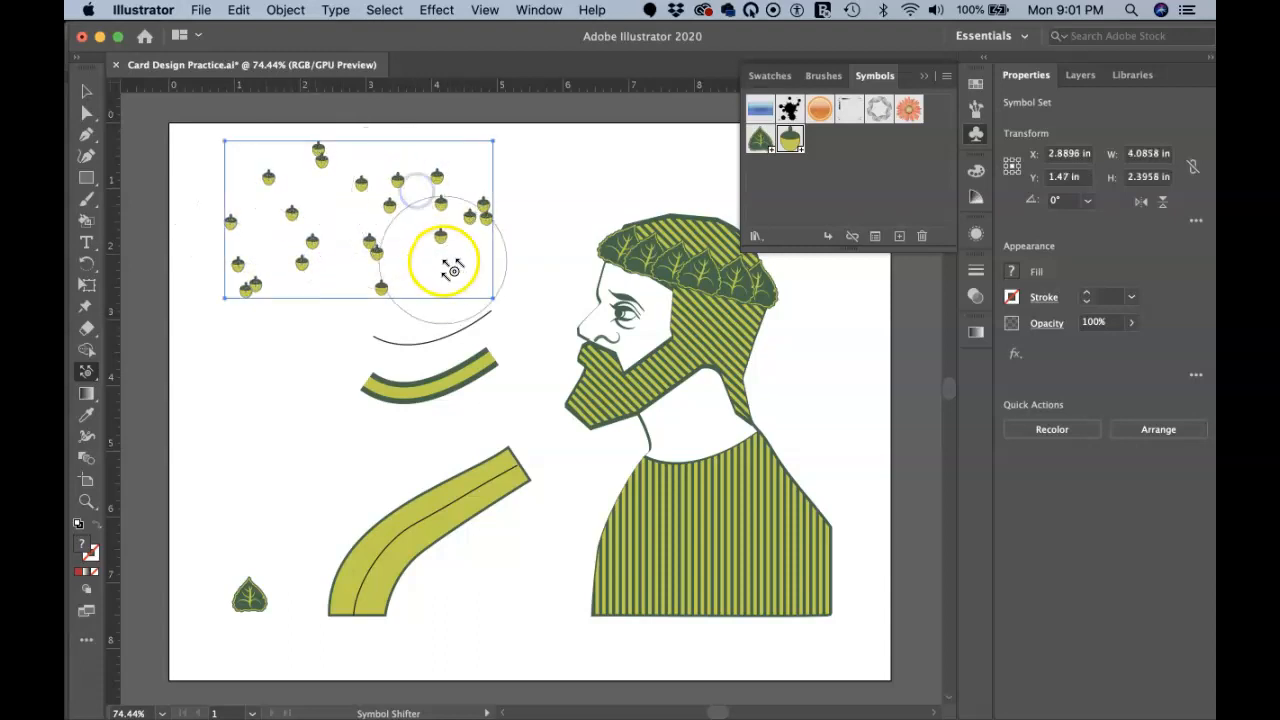
# Step: Scrunch groups of acorns closer together, then resize them with the Symbol Sizer, enlarging the lower-left ones and shrinking those right of centre
pyautogui.moveTo(86, 371); pyautogui.dragTo(137, 414)
pyautogui.moveTo(455, 185); pyautogui.dragTo(435, 213)
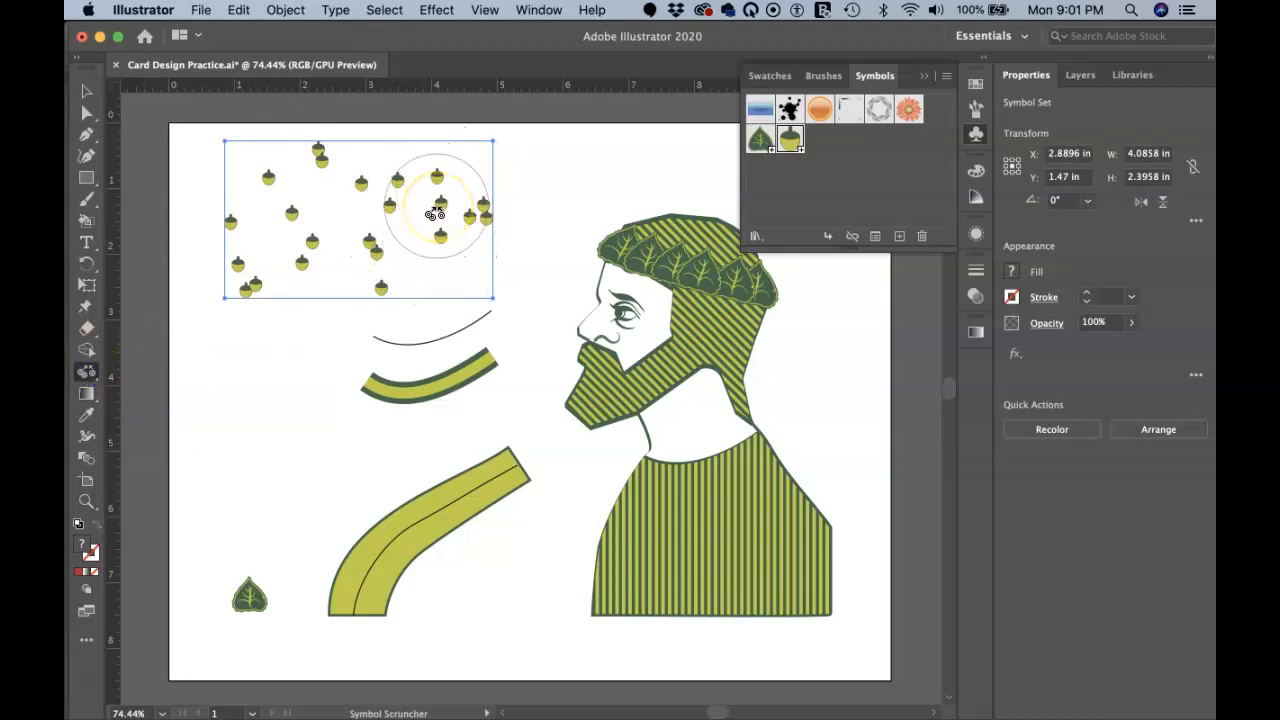
pyautogui.moveTo(435, 213); pyautogui.dragTo(436, 211)
pyautogui.moveTo(292, 200); pyautogui.dragTo(272, 231)
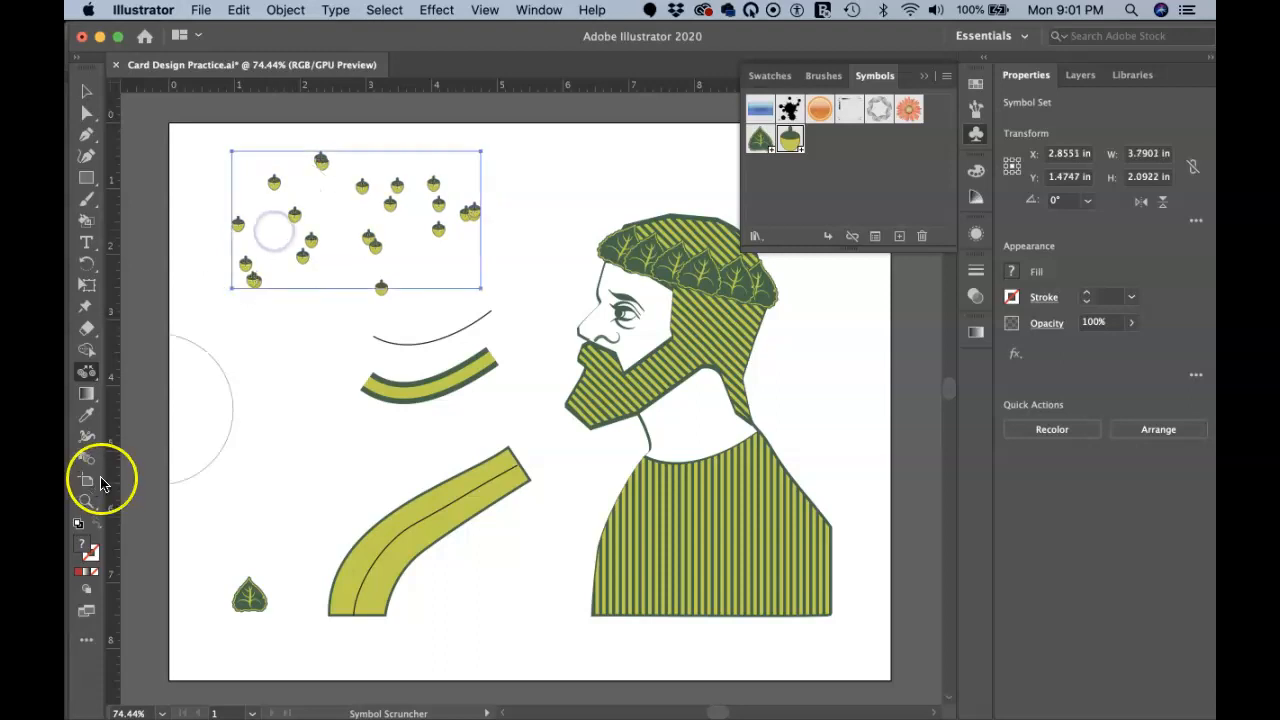
pyautogui.moveTo(88, 372)
pyautogui.mouseDown()
pyautogui.moveTo(146, 414)
pyautogui.moveTo(157, 441)
pyautogui.mouseUp()
pyautogui.moveTo(258, 272)
pyautogui.mouseDown()
pyautogui.moveTo(266, 251)
pyautogui.moveTo(494, 194)
pyautogui.moveTo(372, 230)
pyautogui.moveTo(426, 225)
pyautogui.mouseUp()
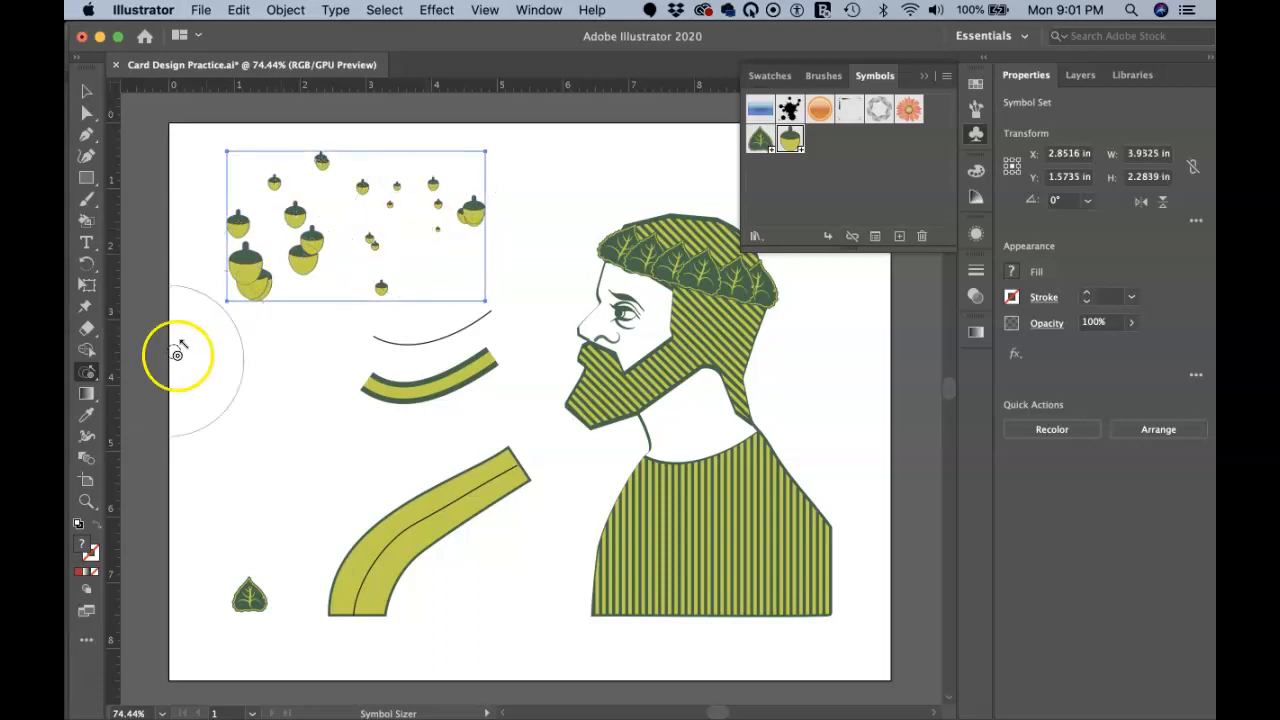
# Step: Rotate acorns on the left and right sides of the symbol set to varied angles with the Symbol Spinner
pyautogui.click(88, 372)
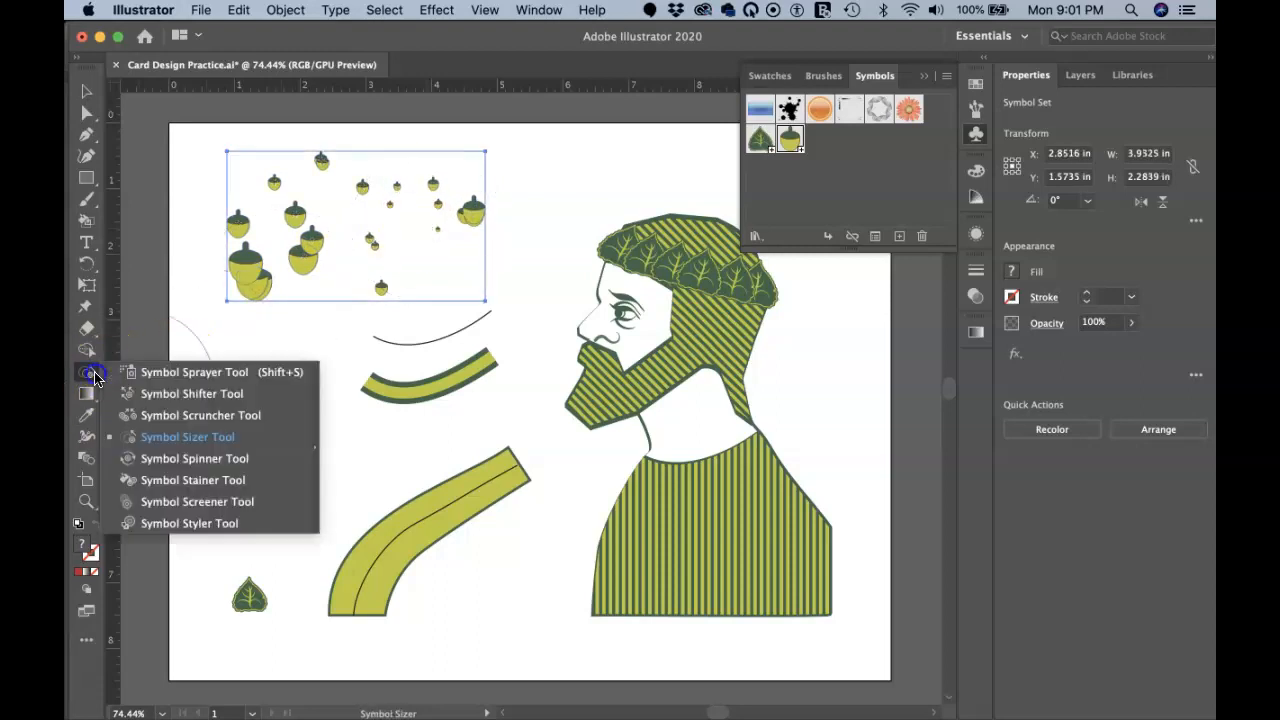
pyautogui.click(171, 457)
pyautogui.moveTo(251, 276)
pyautogui.mouseDown()
pyautogui.moveTo(258, 267)
pyautogui.moveTo(245, 265)
pyautogui.mouseUp()
pyautogui.moveTo(420, 212); pyautogui.dragTo(458, 218)
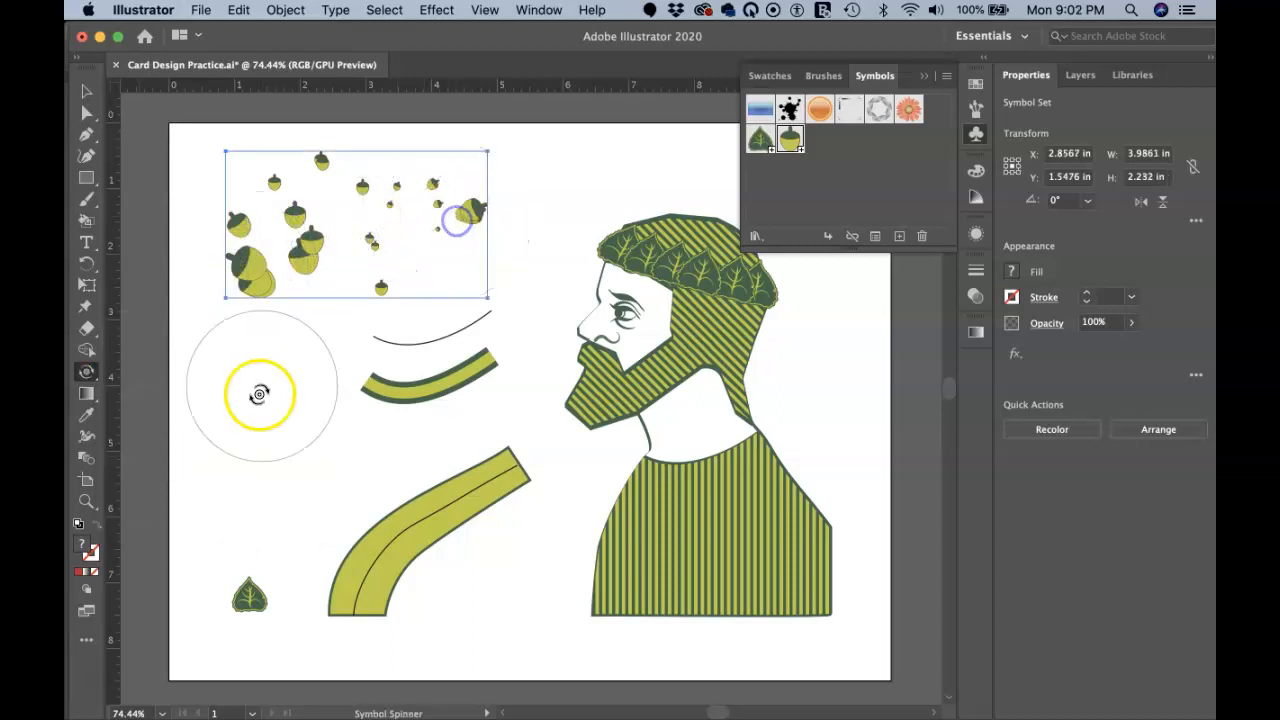
pyautogui.moveTo(305, 200)
pyautogui.mouseDown()
pyautogui.moveTo(314, 190)
pyautogui.moveTo(291, 185)
pyautogui.mouseUp()
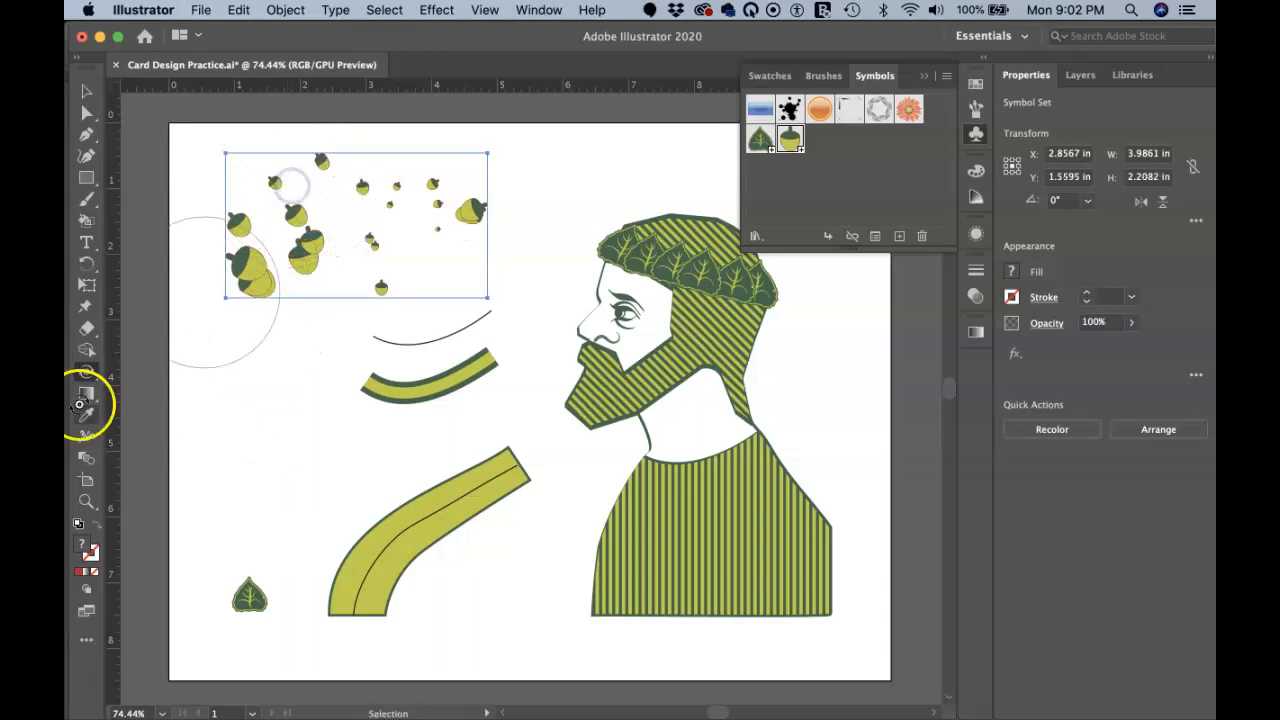
# Step: Tint most of the sprayed acorns with a red swatch using the Symbol Stainer
pyautogui.click(86, 373)
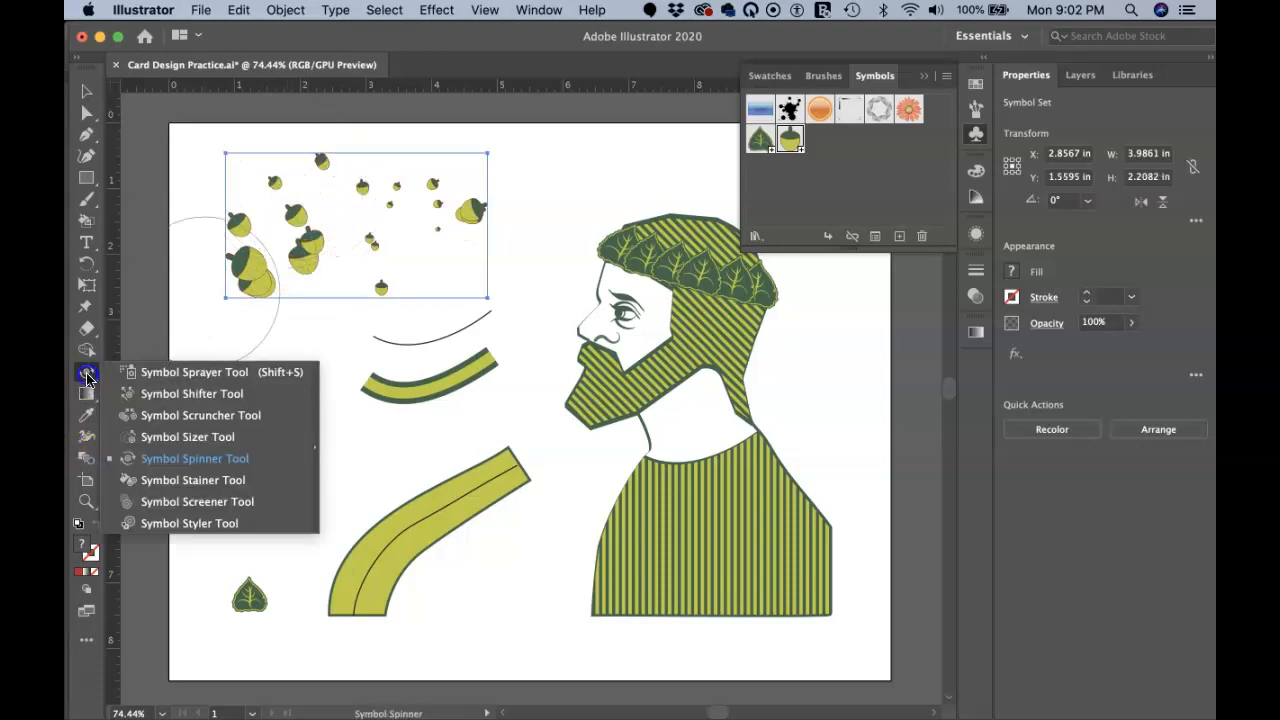
pyautogui.click(152, 480)
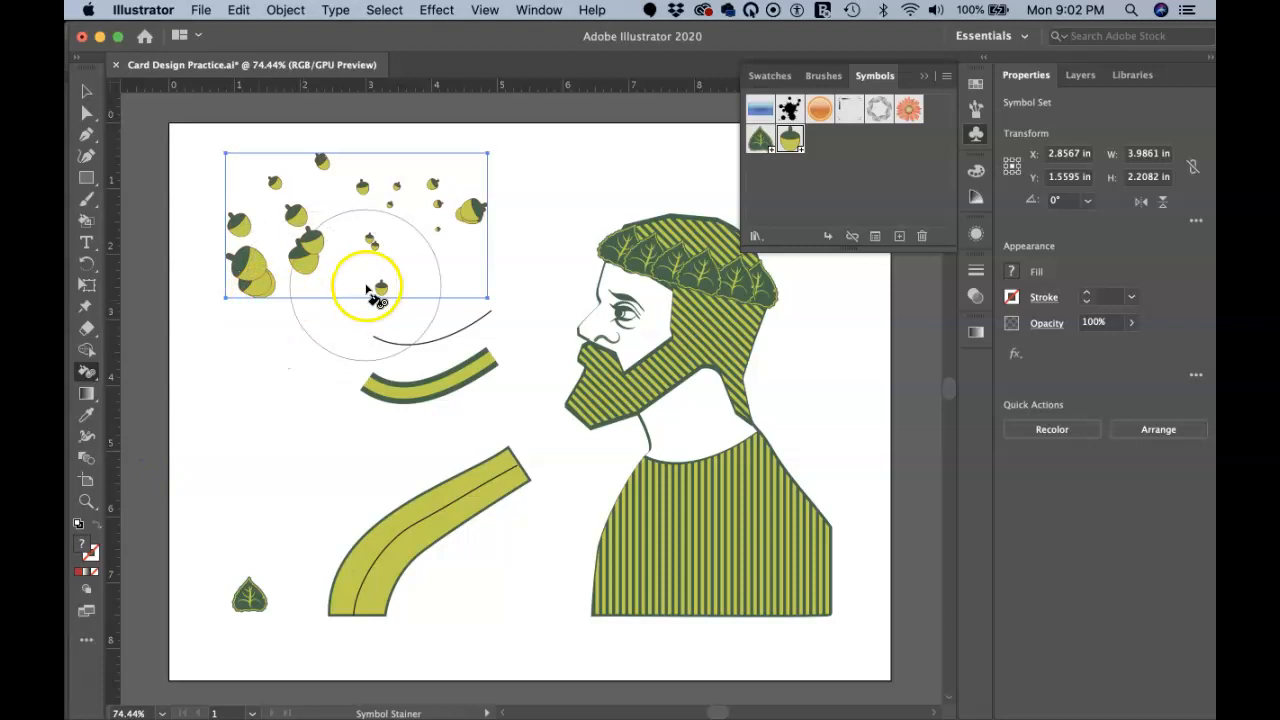
pyautogui.click(975, 84)
pyautogui.click(878, 132)
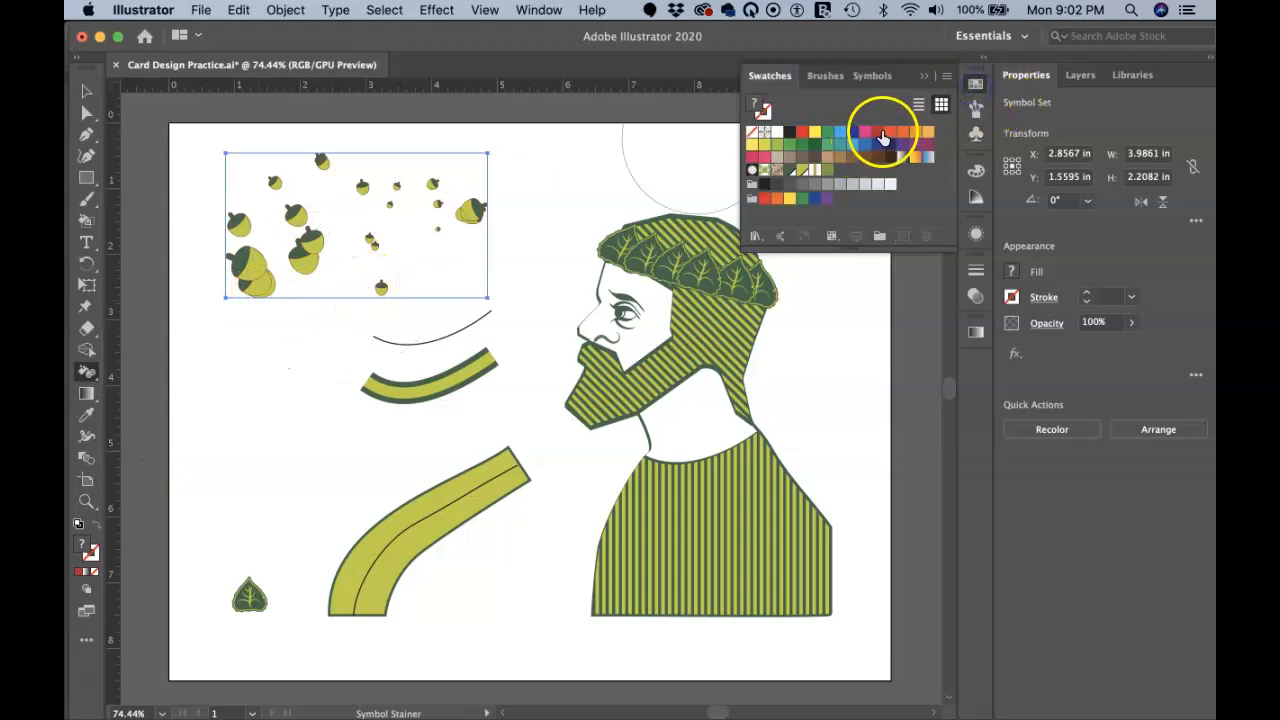
pyautogui.moveTo(577, 211)
pyautogui.mouseDown()
pyautogui.moveTo(437, 222)
pyautogui.moveTo(297, 208)
pyautogui.moveTo(262, 270)
pyautogui.moveTo(271, 214)
pyautogui.moveTo(323, 271)
pyautogui.moveTo(357, 277)
pyautogui.moveTo(263, 333)
pyautogui.mouseUp()
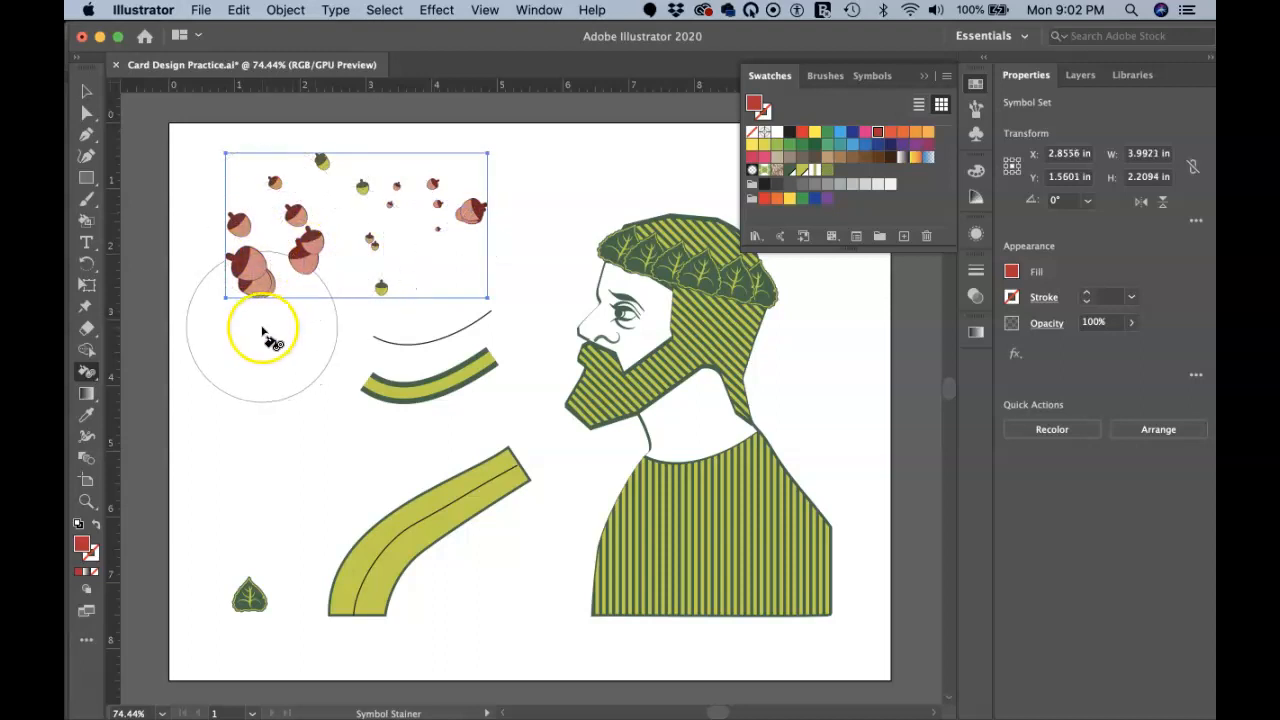
pyautogui.click(385, 300)
pyautogui.moveTo(385, 300)
pyautogui.mouseDown()
pyautogui.moveTo(414, 214)
pyautogui.moveTo(380, 175)
pyautogui.mouseUp()
pyautogui.click(543, 262)
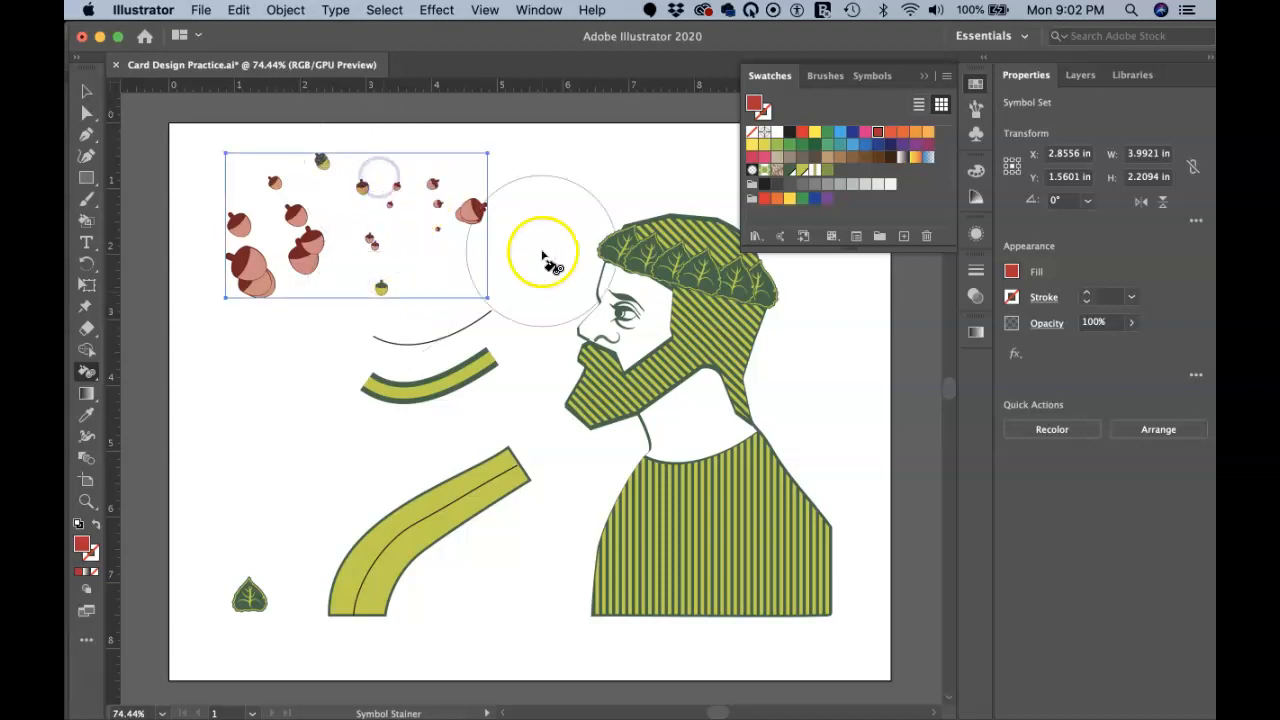
# Step: Make acorns across the symbol set more transparent with the Symbol Screener
pyautogui.click(86, 373)
pyautogui.moveTo(86, 373); pyautogui.dragTo(190, 505)
pyautogui.moveTo(274, 286)
pyautogui.mouseDown()
pyautogui.moveTo(246, 266)
pyautogui.moveTo(323, 194)
pyautogui.moveTo(334, 165)
pyautogui.moveTo(471, 200)
pyautogui.moveTo(469, 220)
pyautogui.mouseUp()
pyautogui.click(380, 229)
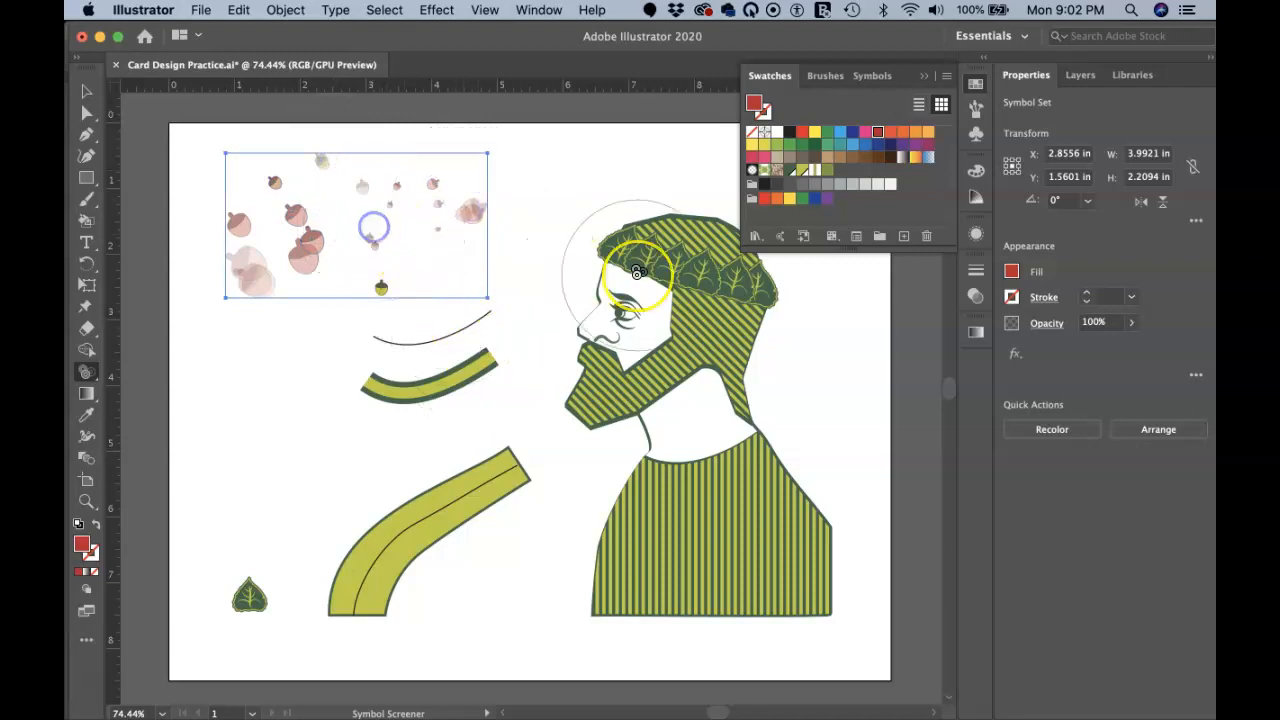
pyautogui.click(185, 344)
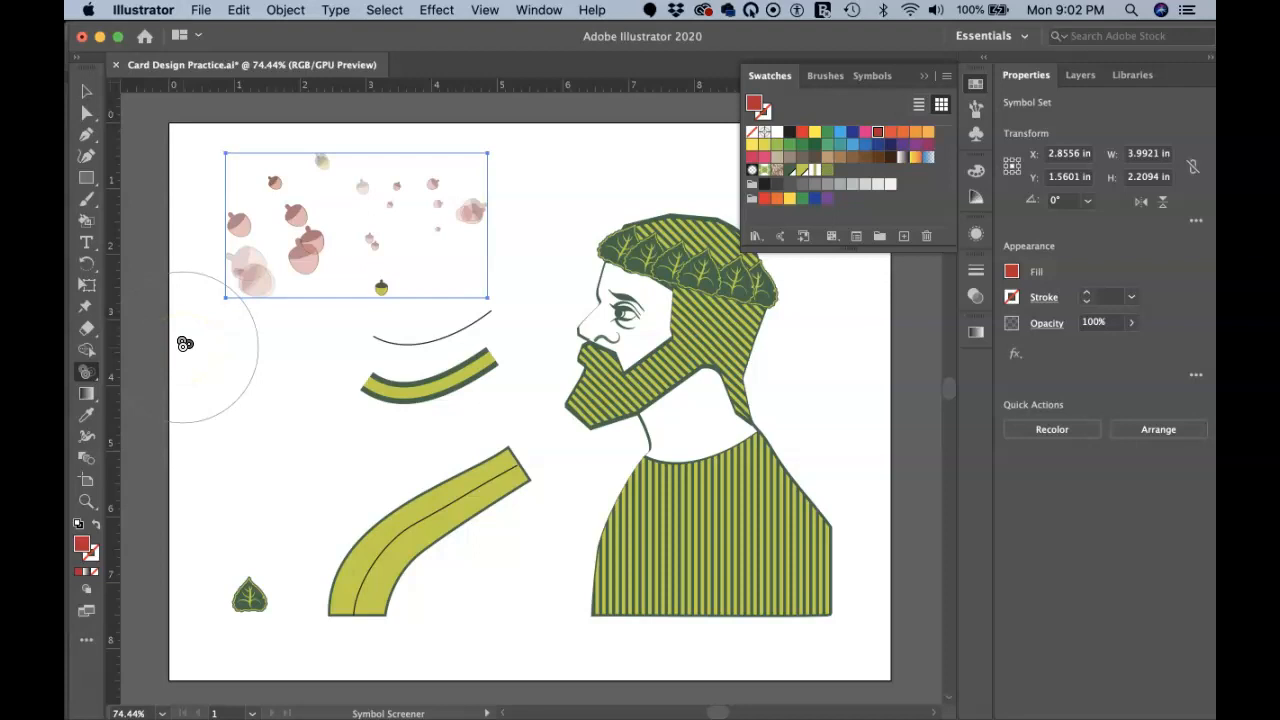
# Step: Delete the whole sprayed symbol set, keeping the single acorn above the thin curved line
pyautogui.click(87, 91)
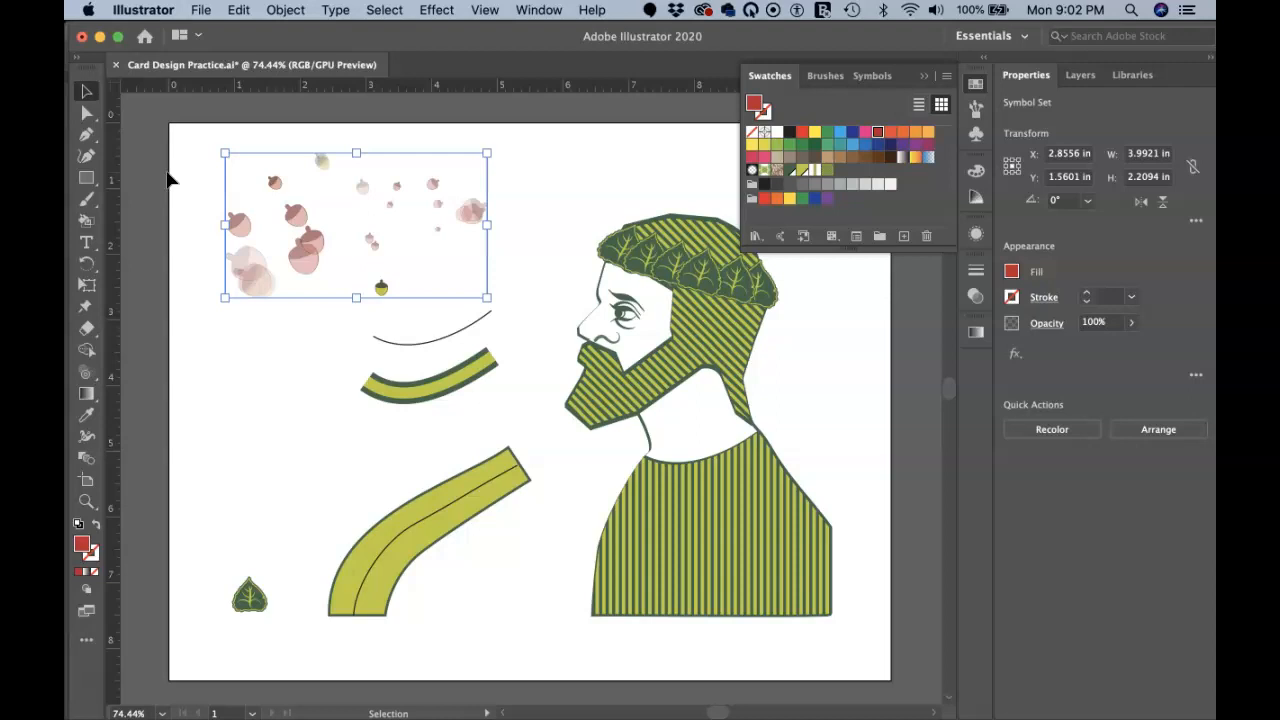
pyautogui.press('Delete')
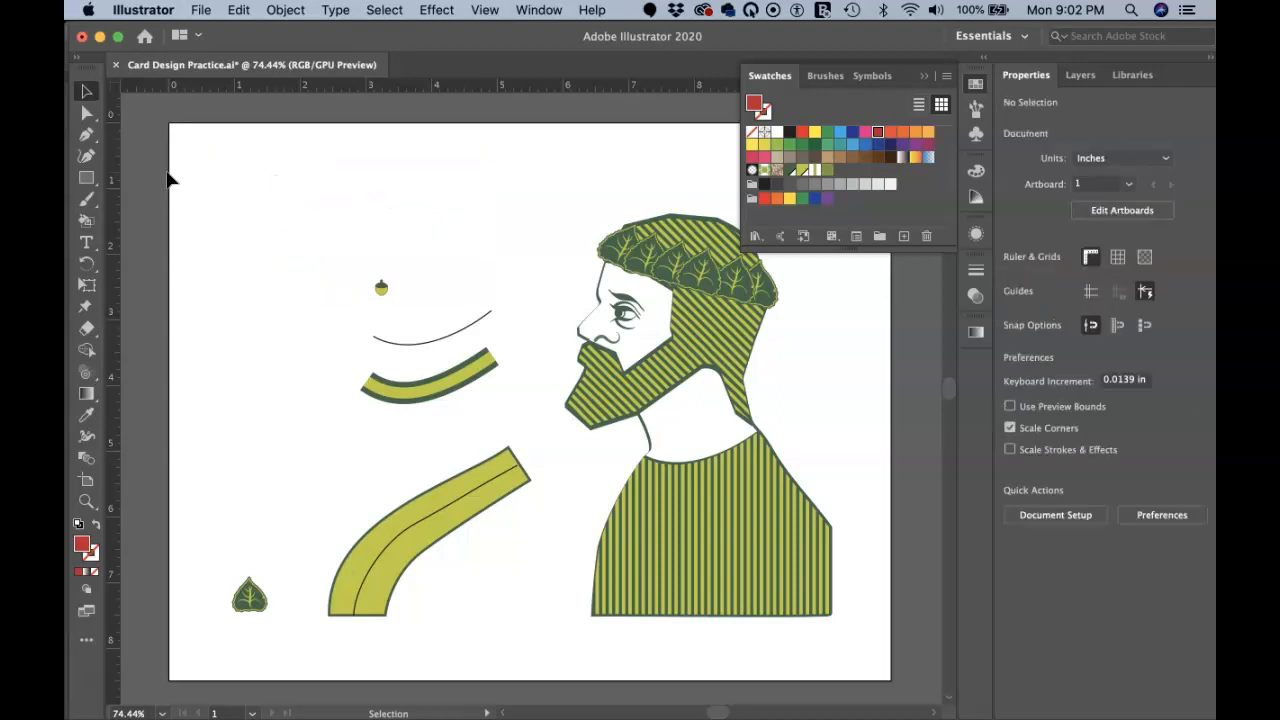
pyautogui.click(224, 204)
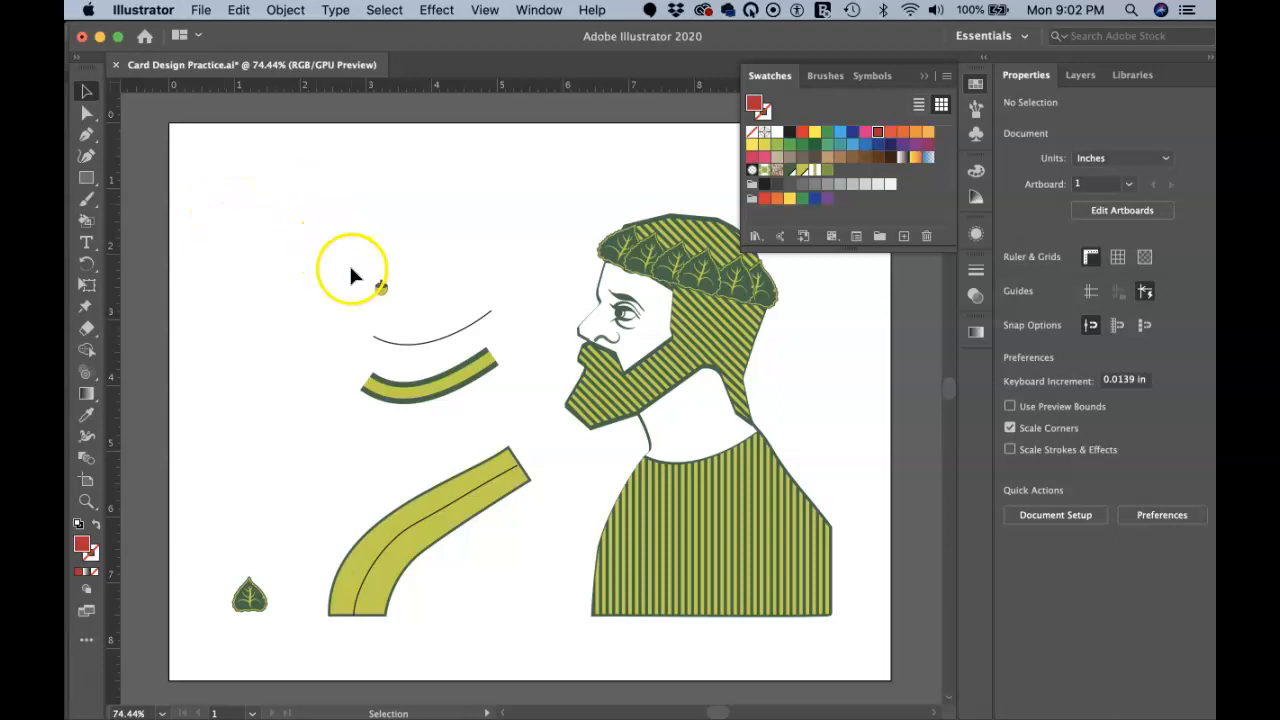
# Step: Duplicate the single acorn about 1.59 in horizontally to its right, above the other end of the curved line
pyautogui.scroll(6, 393, 323)
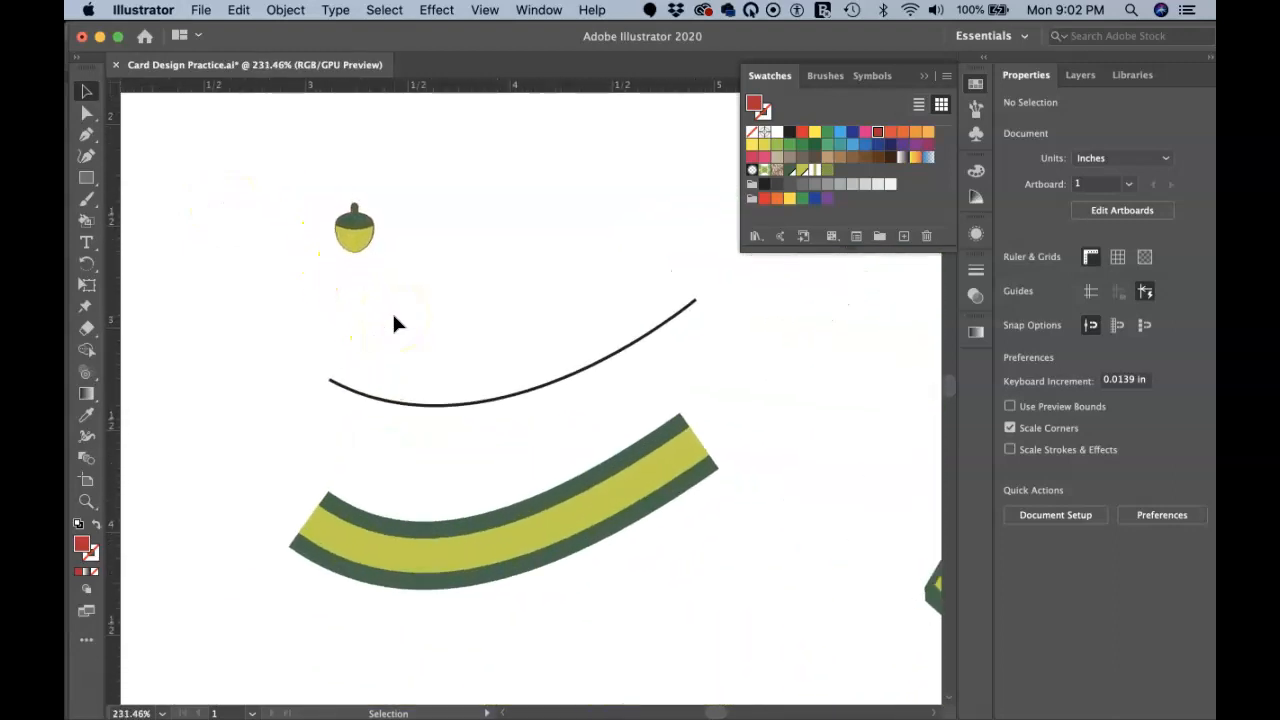
pyautogui.scroll(2, 393, 323)
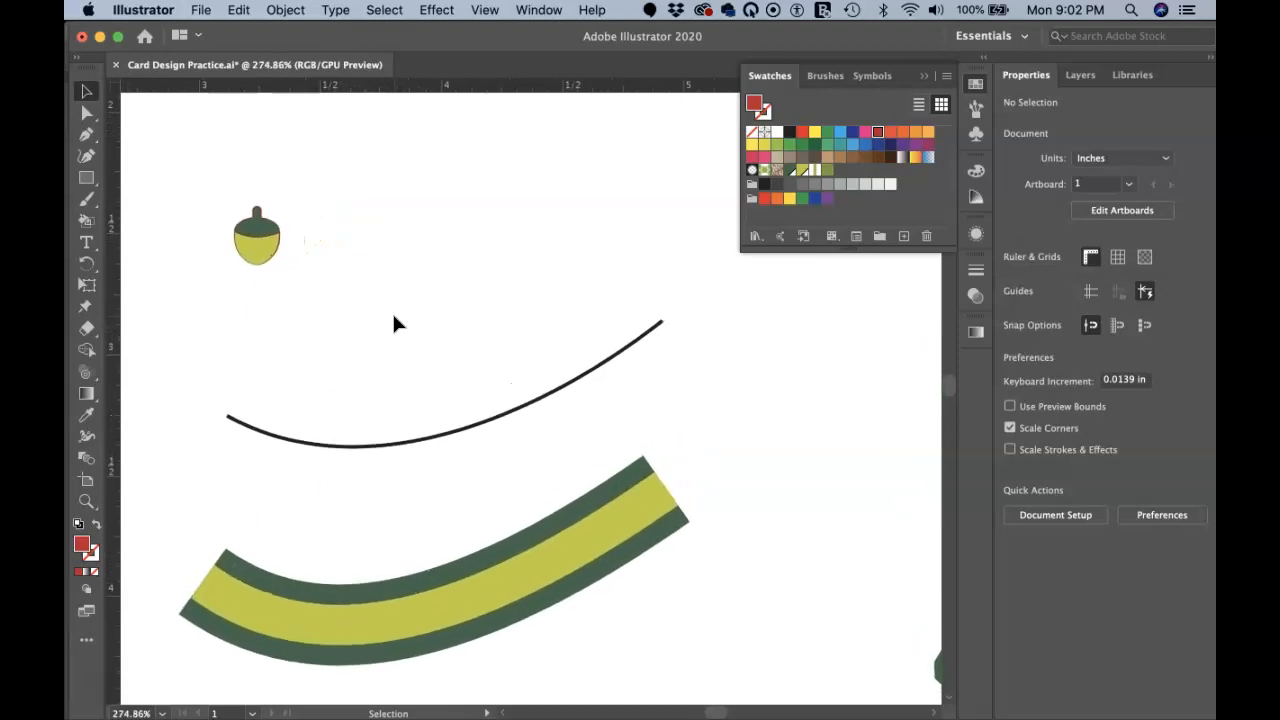
pyautogui.click(270, 251)
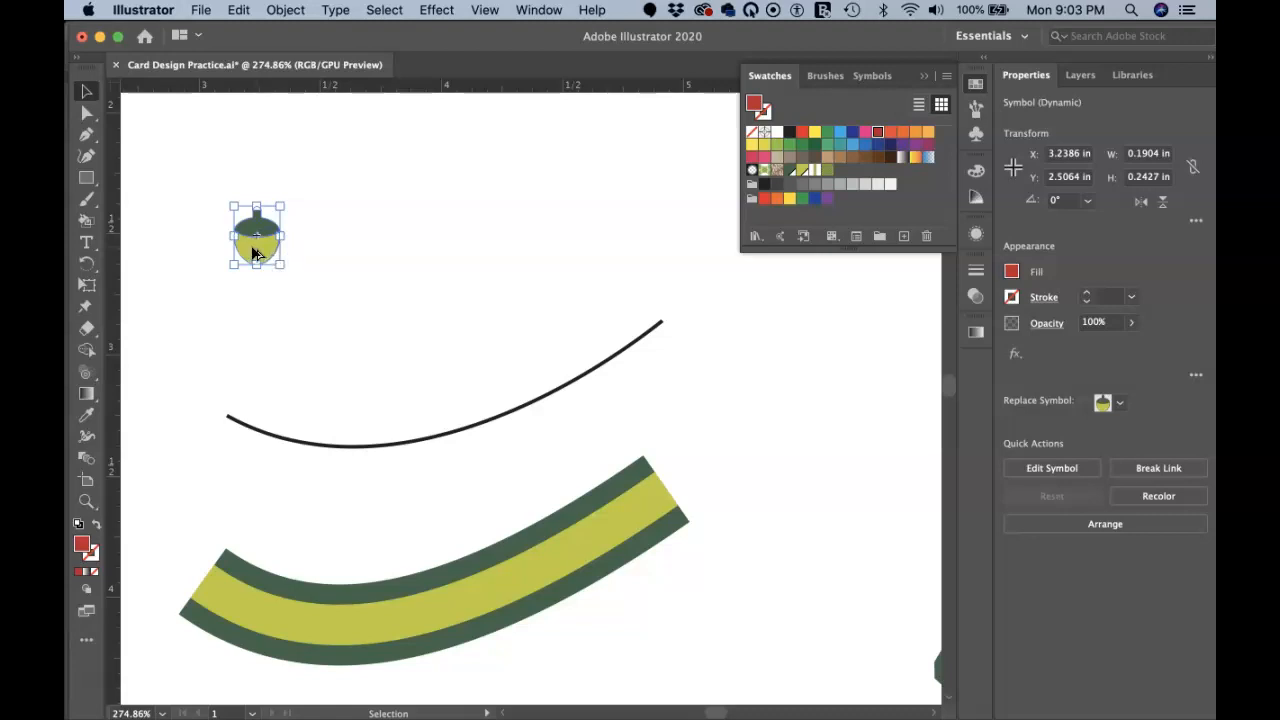
pyautogui.moveTo(254, 252); pyautogui.dragTo(641, 256)
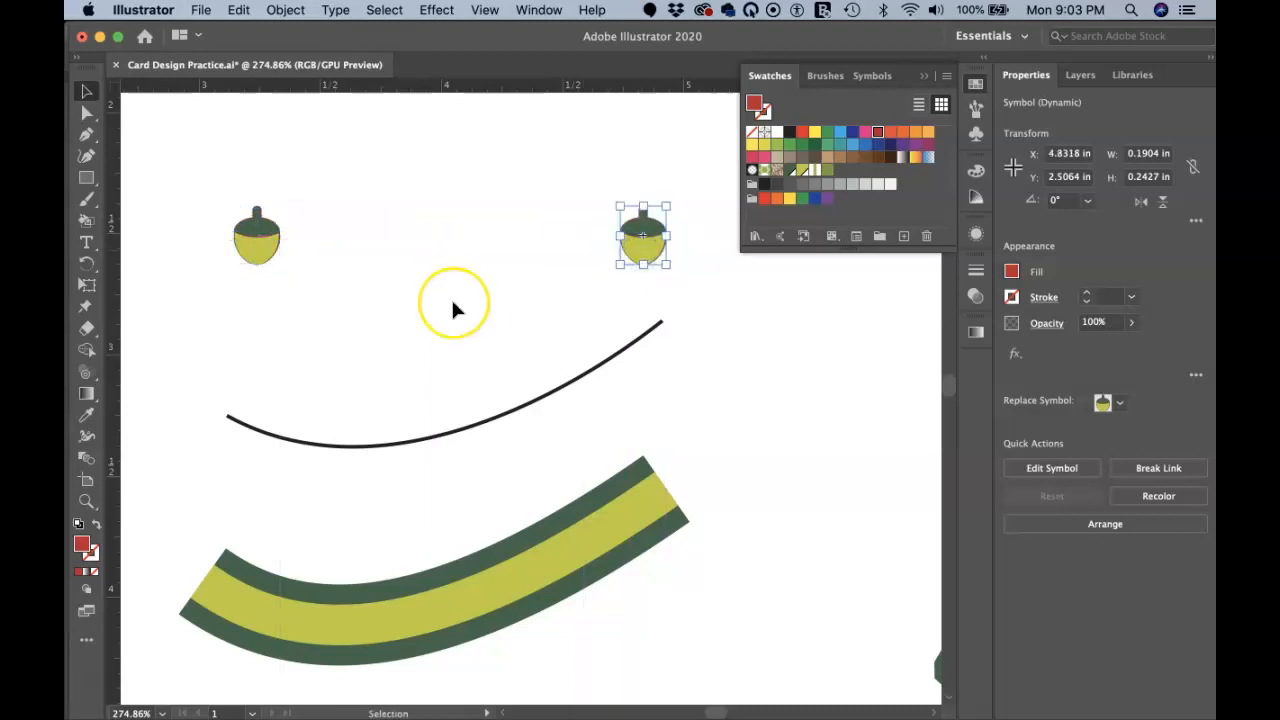
# Step: Select both acorns above the curved line together
pyautogui.scroll(-3, 451, 297)
pyautogui.scroll(-1, 452, 310)
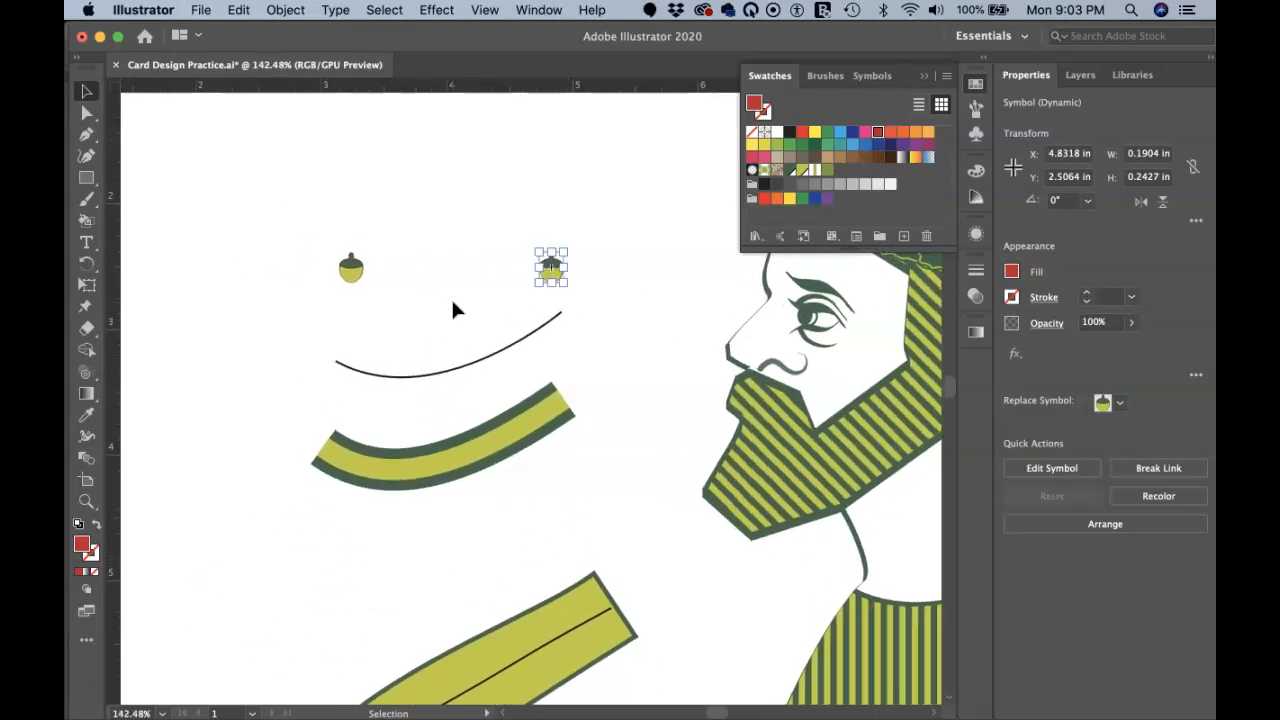
pyautogui.keyDown('shift'); pyautogui.click(353, 270); pyautogui.keyUp('shift')
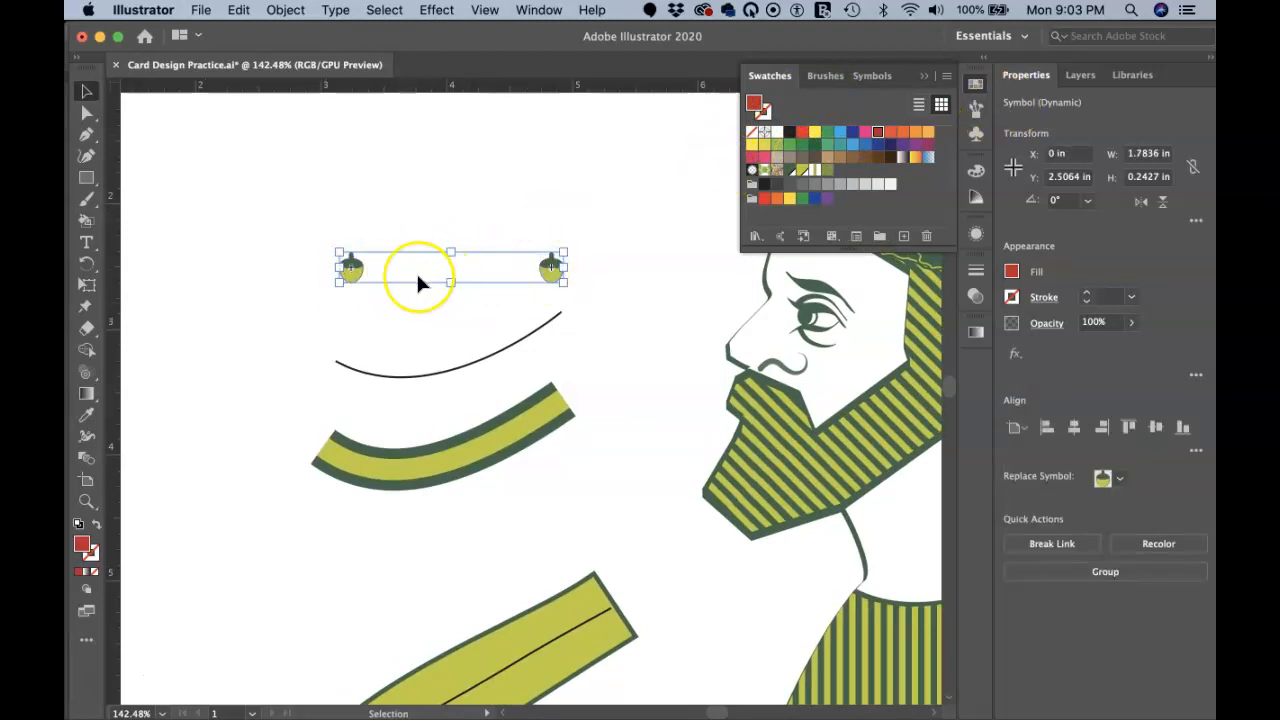
pyautogui.scroll(5, 417, 275)
pyautogui.hscroll(2, 417, 275)
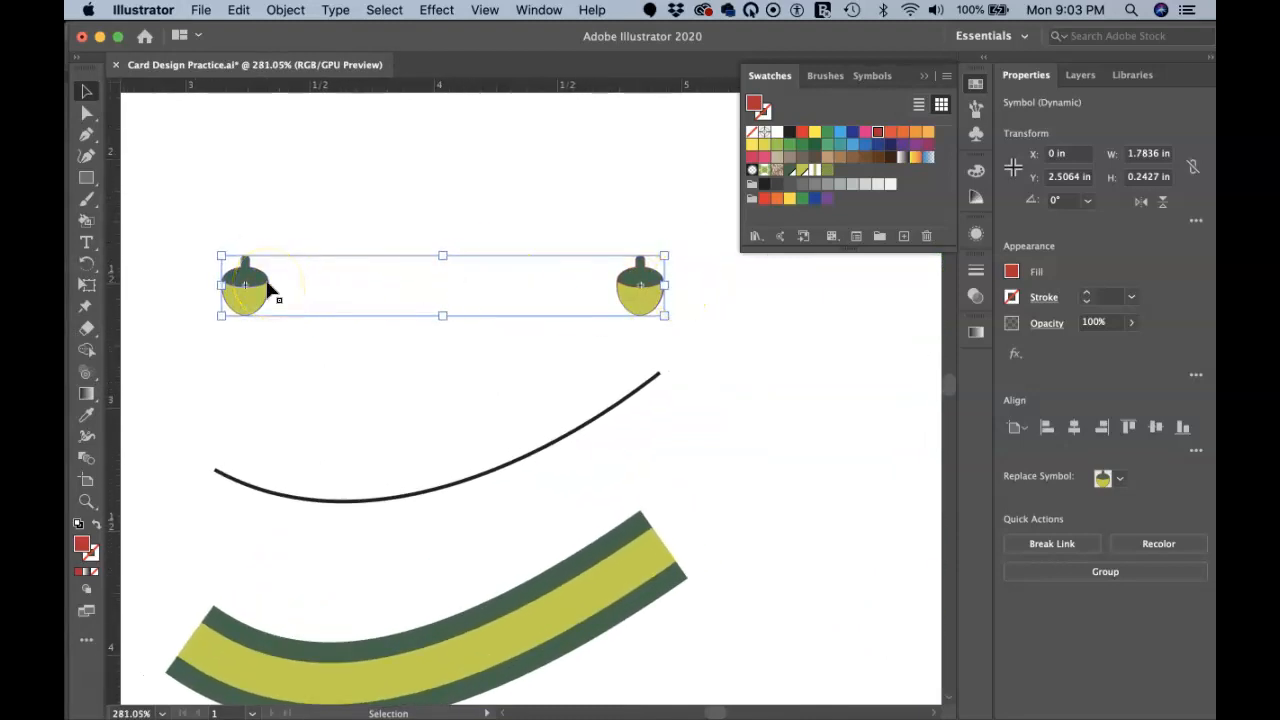
# Step: Confirm the blend options with Specified Steps spacing of 3
pyautogui.click(285, 10)
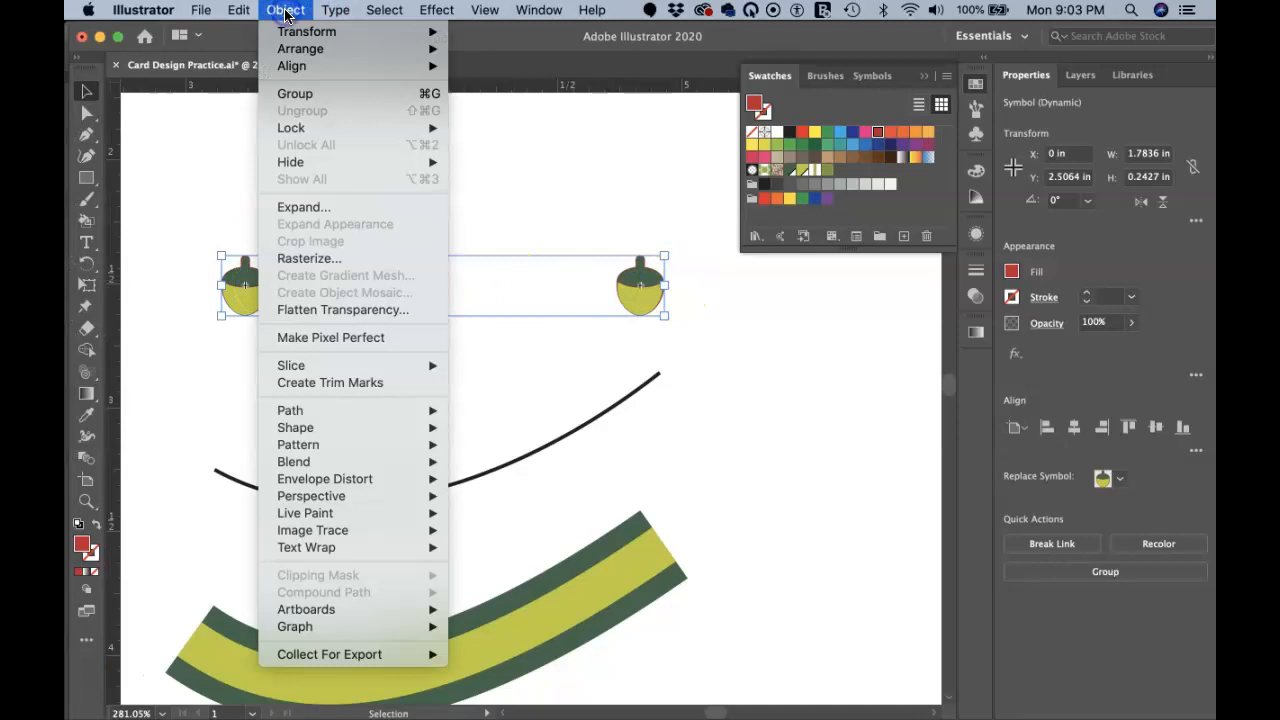
pyautogui.moveTo(331, 459)
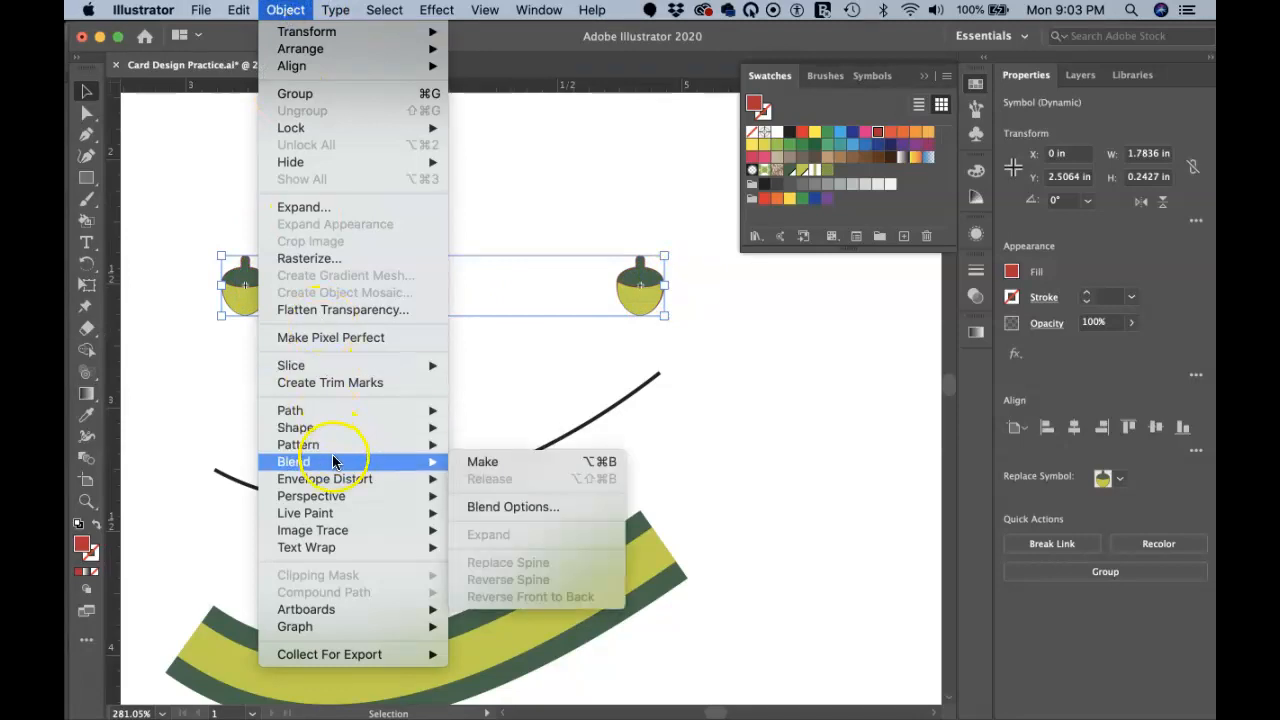
pyautogui.click(511, 507)
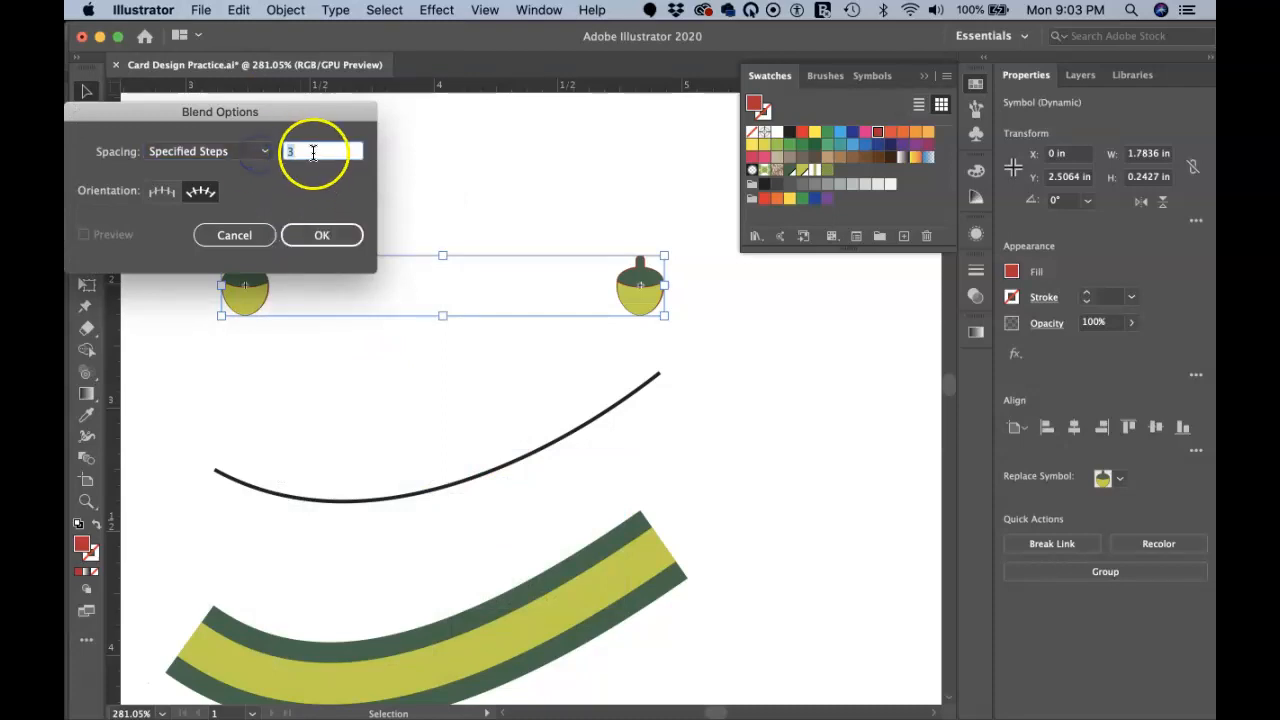
pyautogui.press('Return')
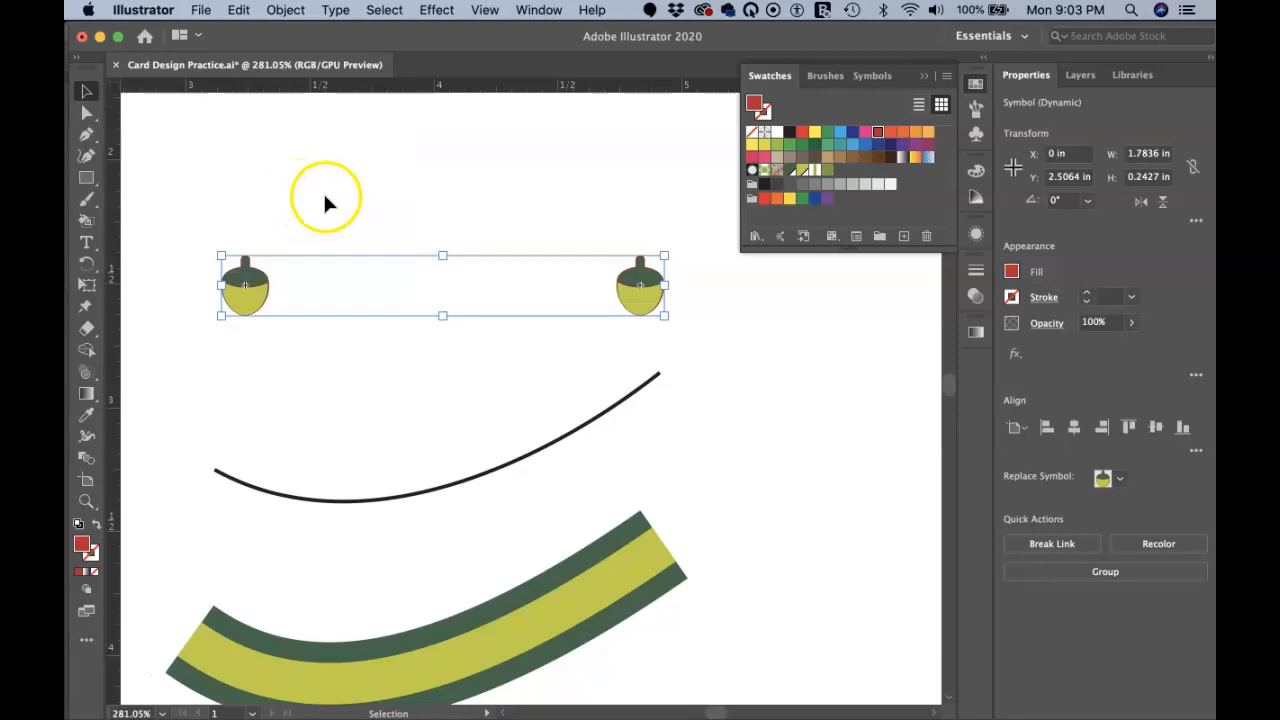
# Step: Set the blend options to Specified Steps with 5 steps and the Align to Path orientation
pyautogui.click(285, 10)
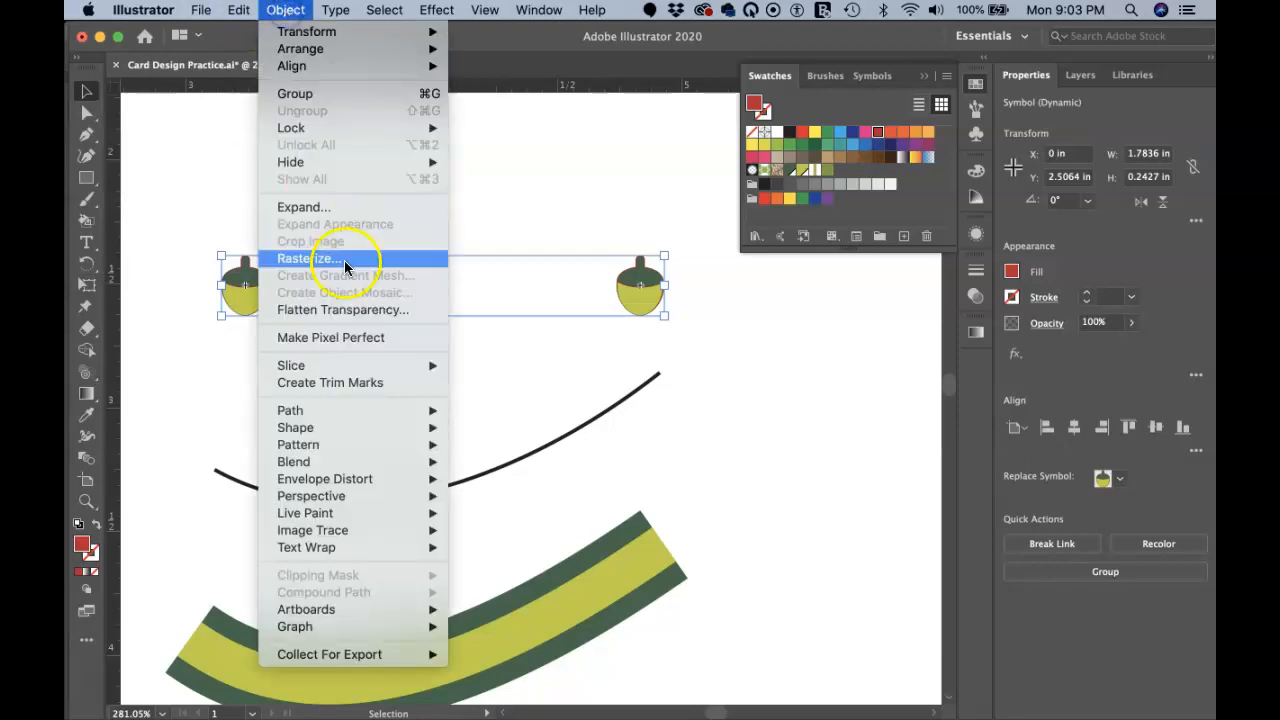
pyautogui.moveTo(365, 428)
pyautogui.moveTo(430, 461)
pyautogui.click(472, 507)
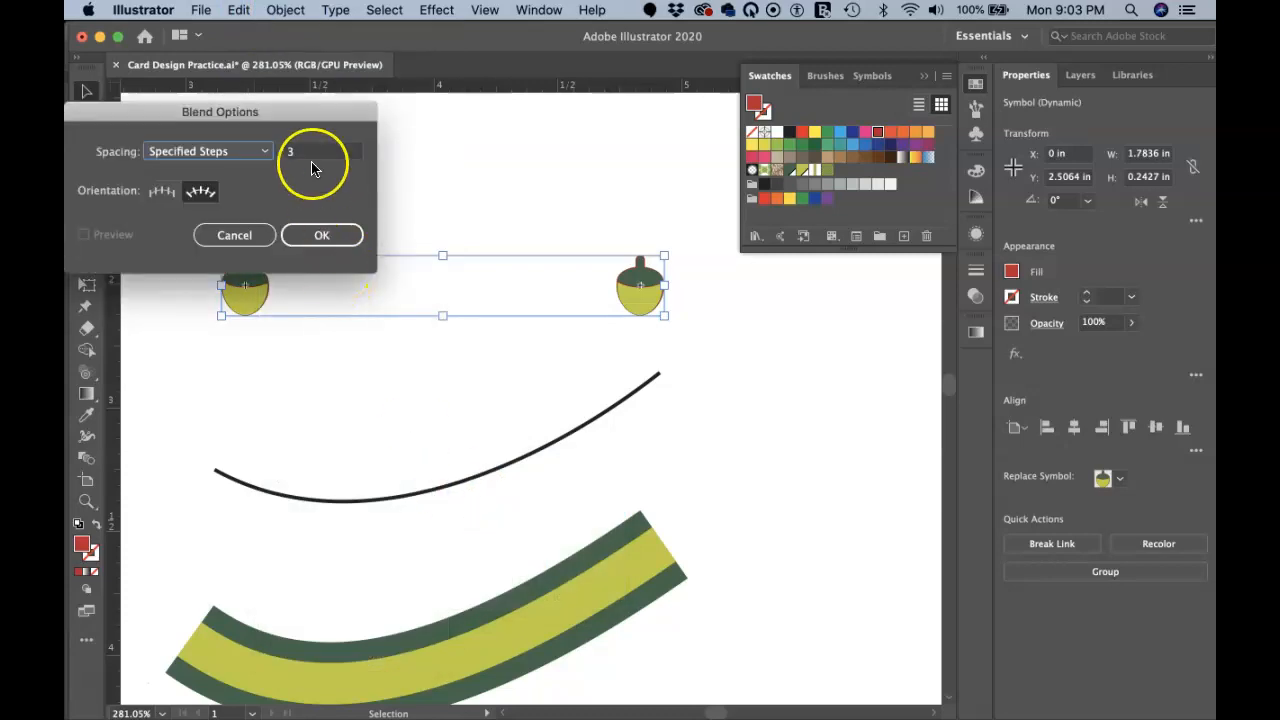
pyautogui.click(297, 153)
pyautogui.moveTo(297, 157); pyautogui.dragTo(277, 157)
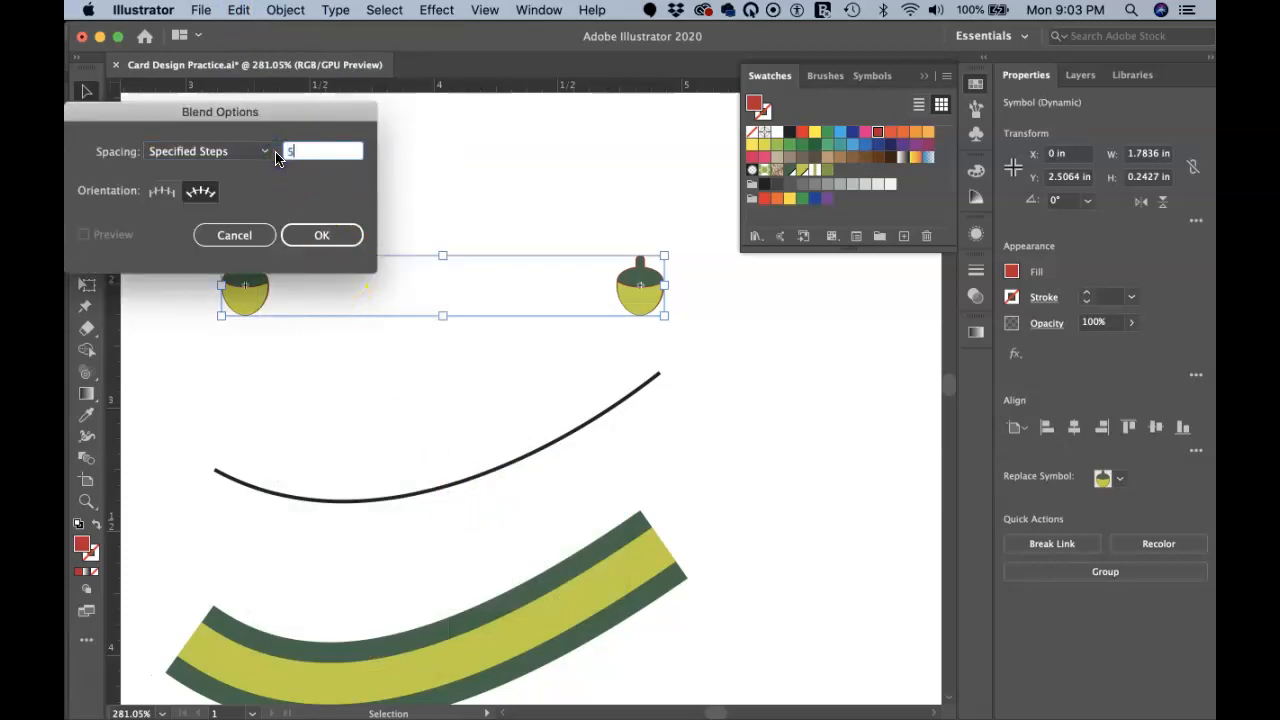
pyautogui.click(163, 191)
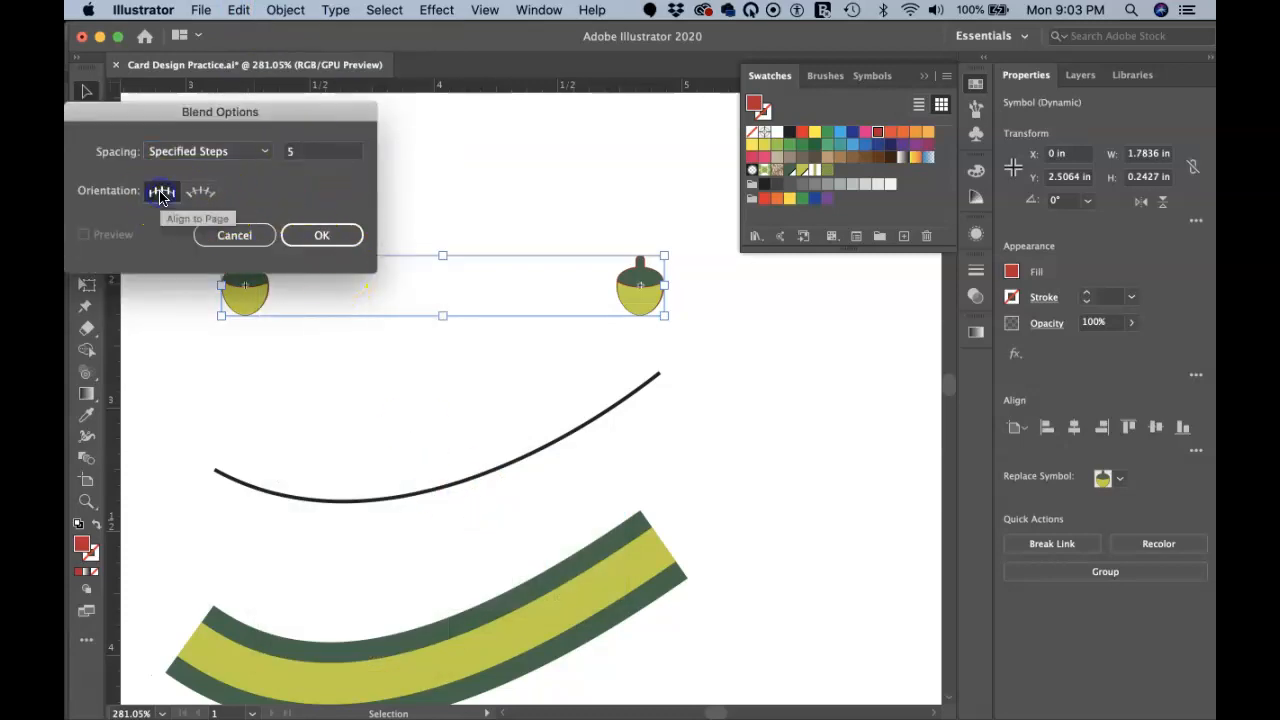
pyautogui.moveTo(143, 111); pyautogui.dragTo(236, 102)
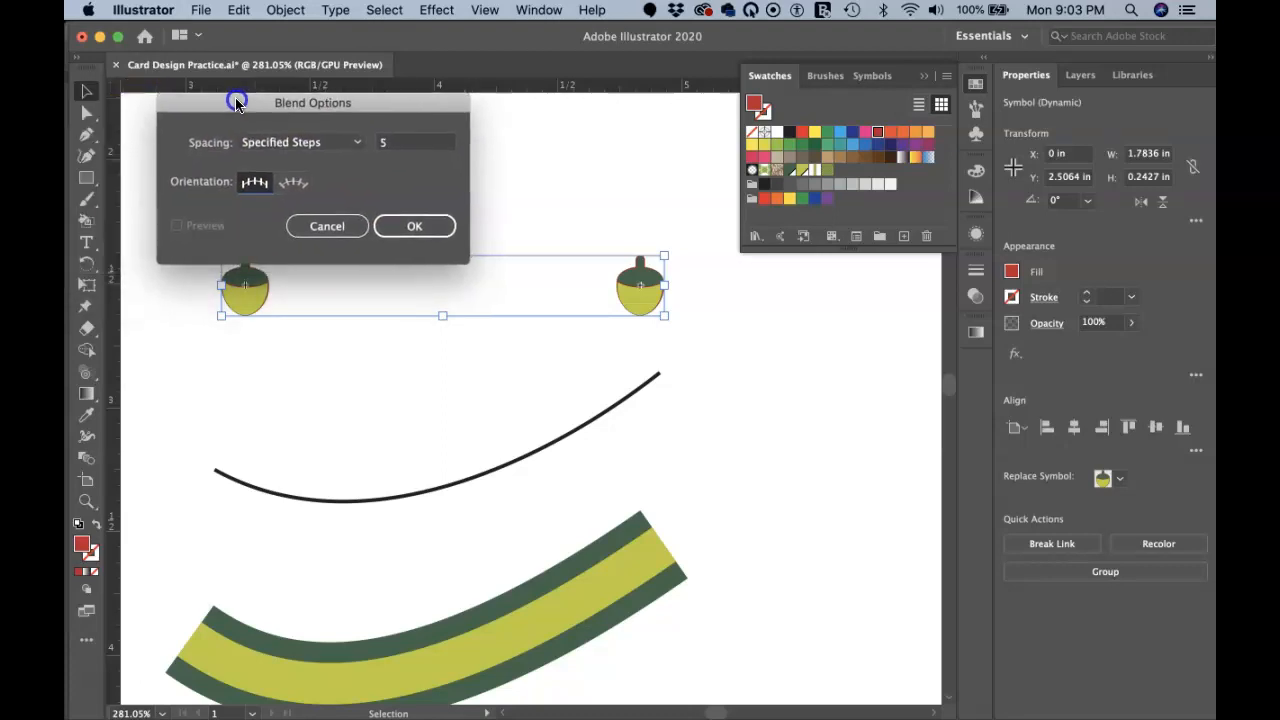
pyautogui.click(258, 193)
pyautogui.click(293, 188)
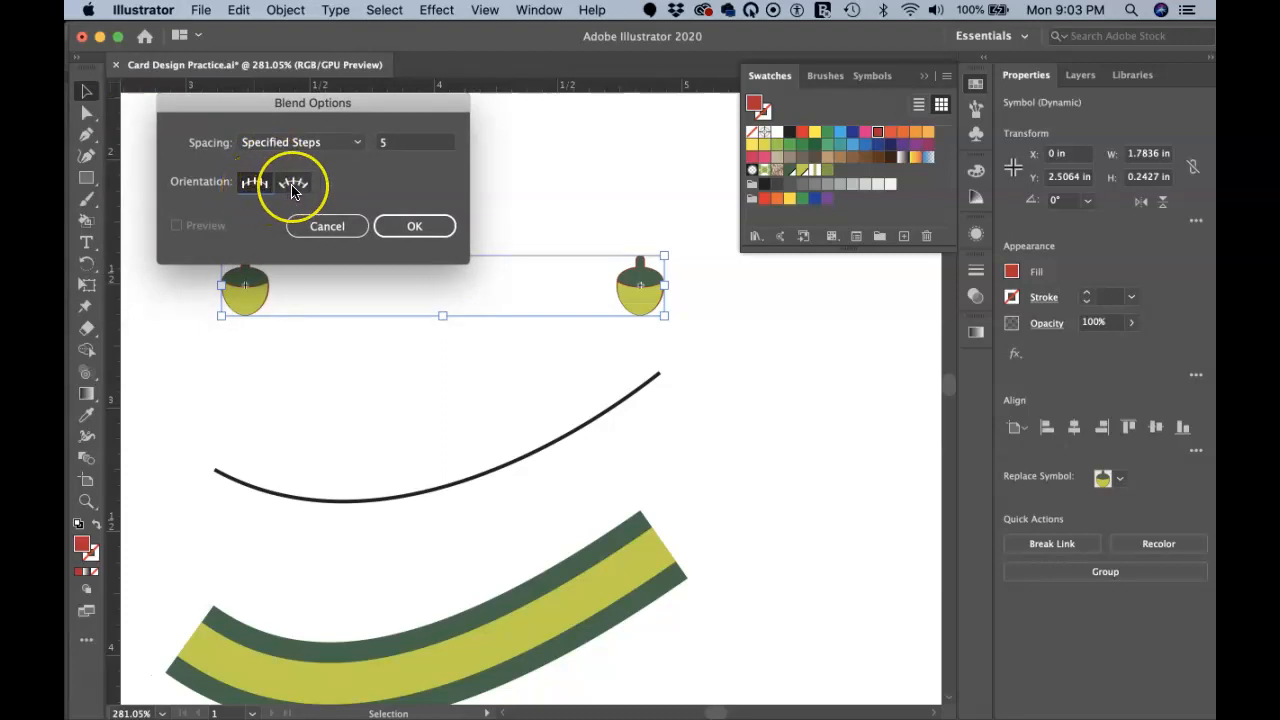
pyautogui.click(293, 188)
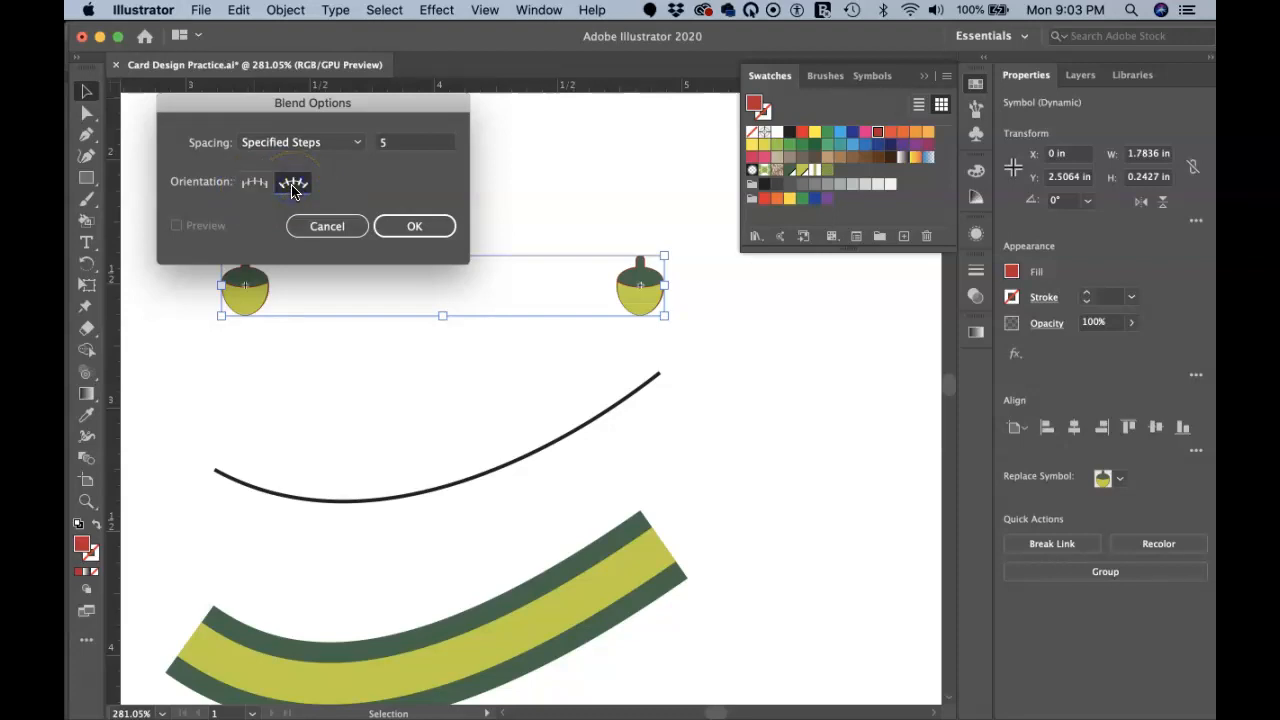
pyautogui.click(295, 188)
pyautogui.click(408, 230)
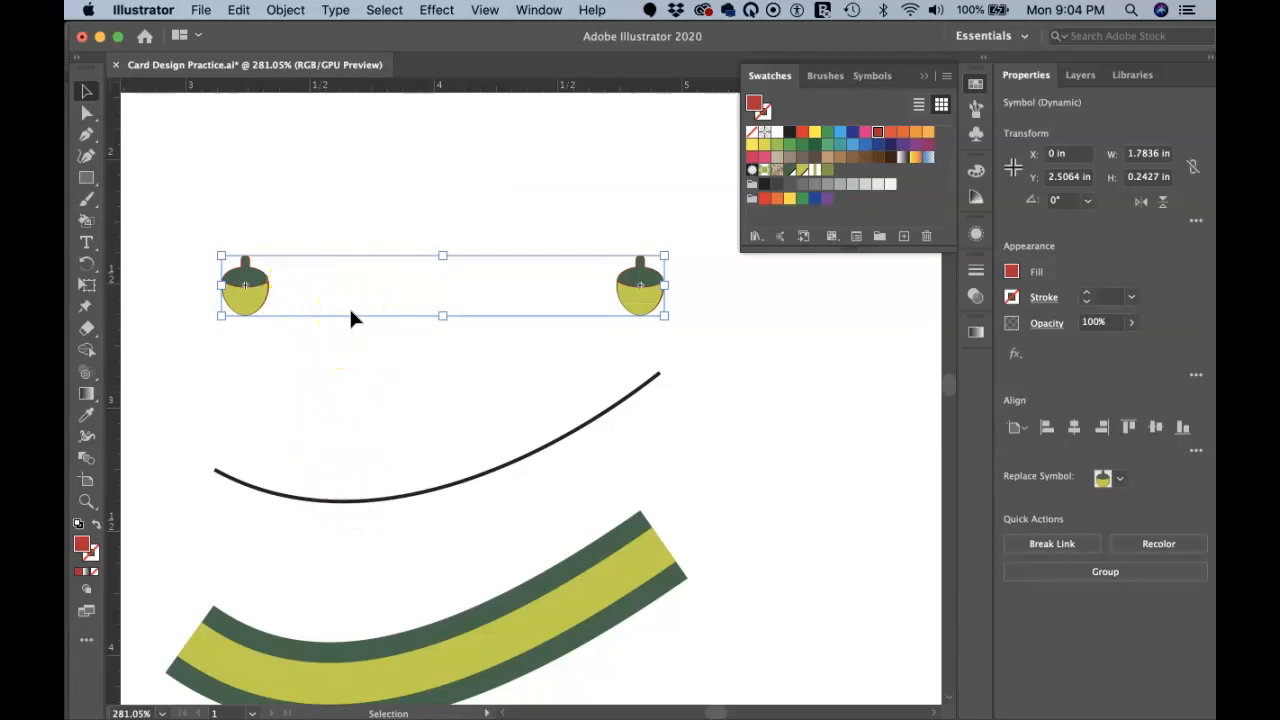
# Step: Make a blend between the two selected acorns
pyautogui.click(285, 10)
pyautogui.moveTo(375, 434)
pyautogui.moveTo(371, 461)
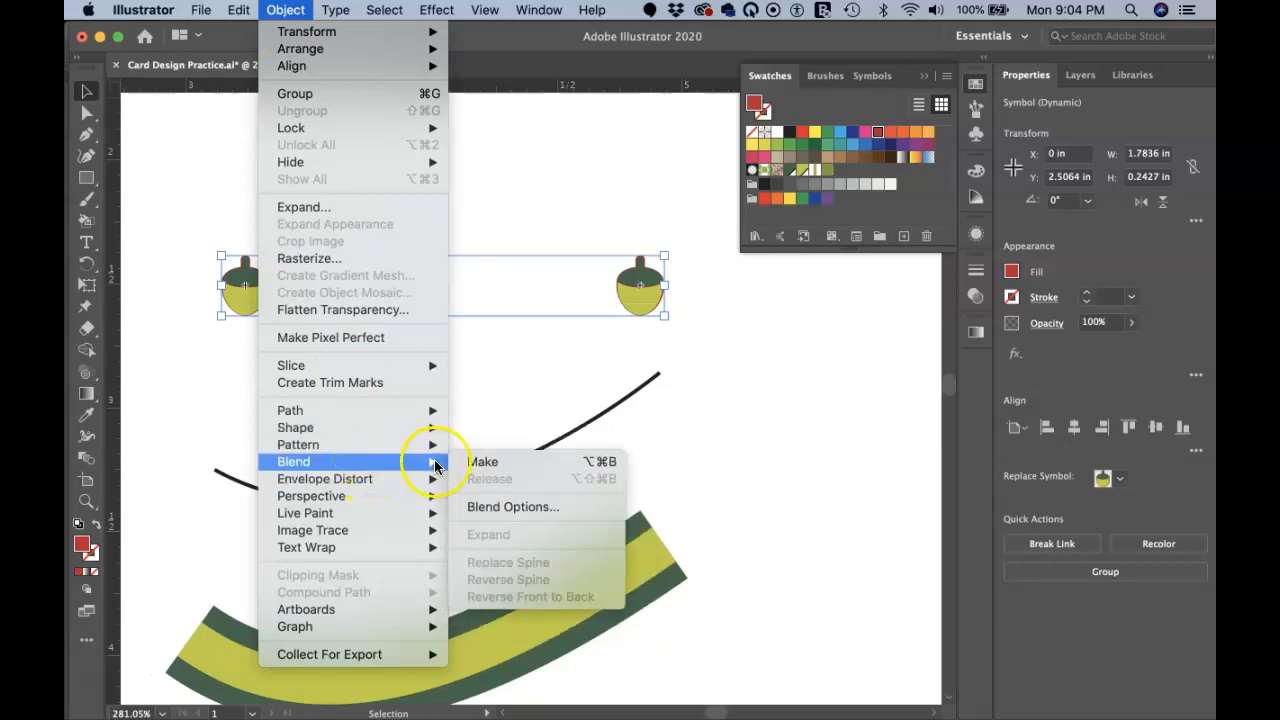
pyautogui.click(512, 463)
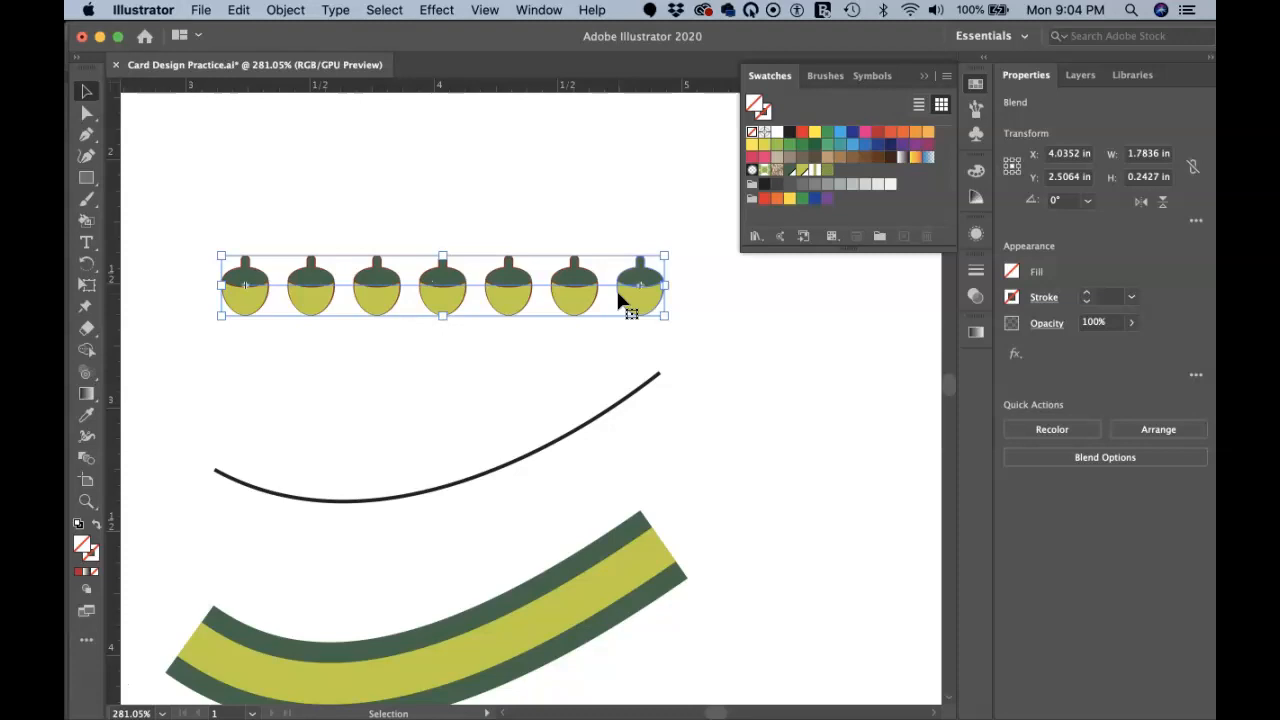
# Step: Add the thin curved line to the selection and replace the acorn blend's spine with it
pyautogui.keyDown('shift'); pyautogui.click(518, 460); pyautogui.keyUp('shift')
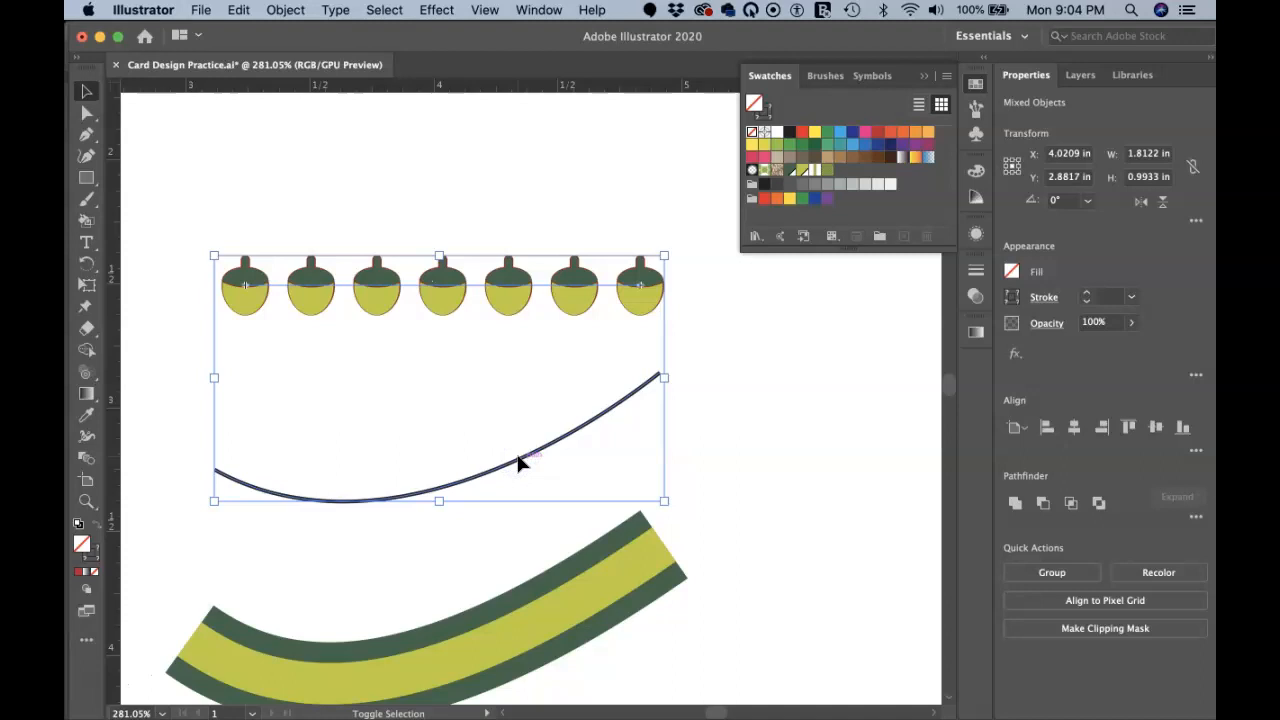
pyautogui.click(285, 10)
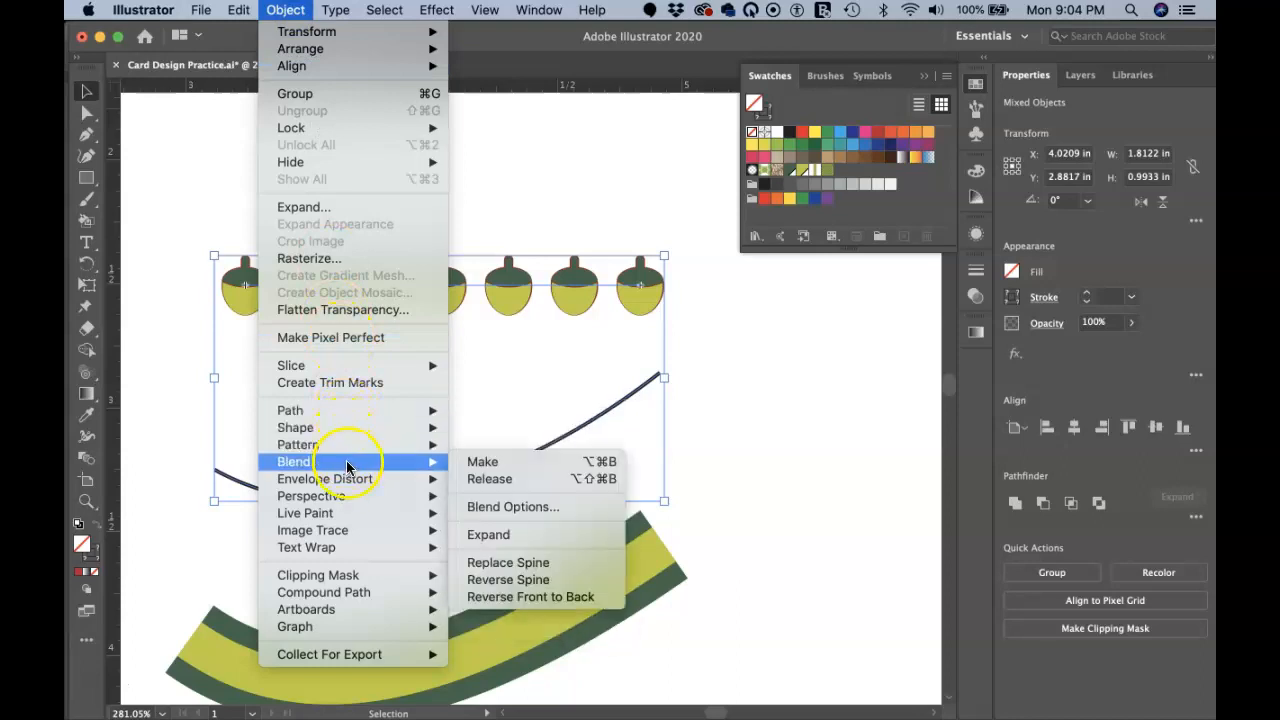
pyautogui.click(572, 563)
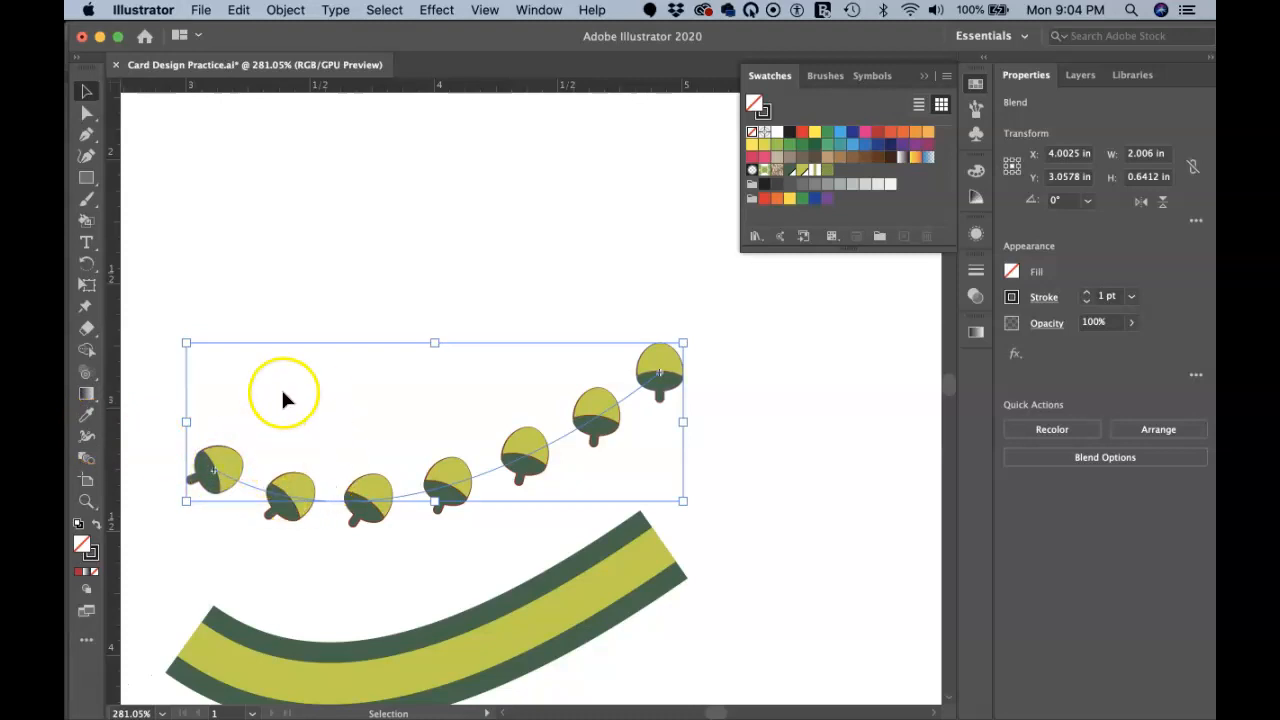
# Step: Reverse the acorn blend front to back
pyautogui.click(284, 10)
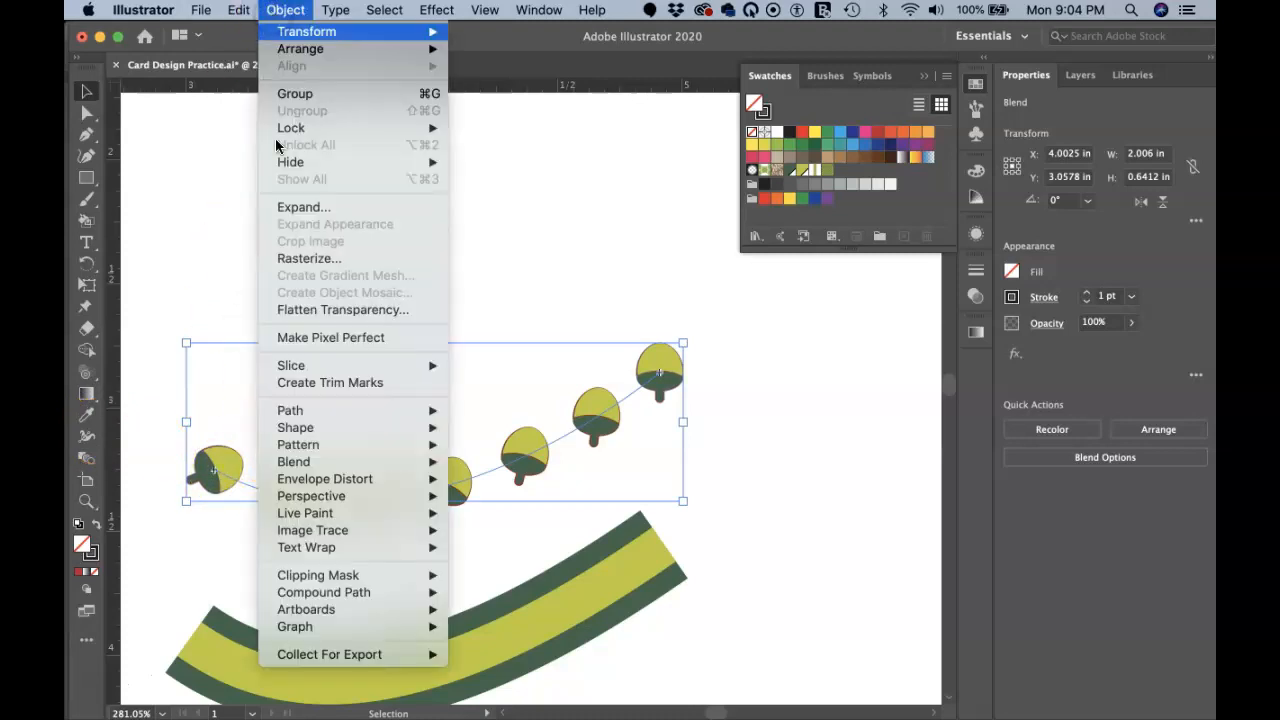
pyautogui.moveTo(309, 463)
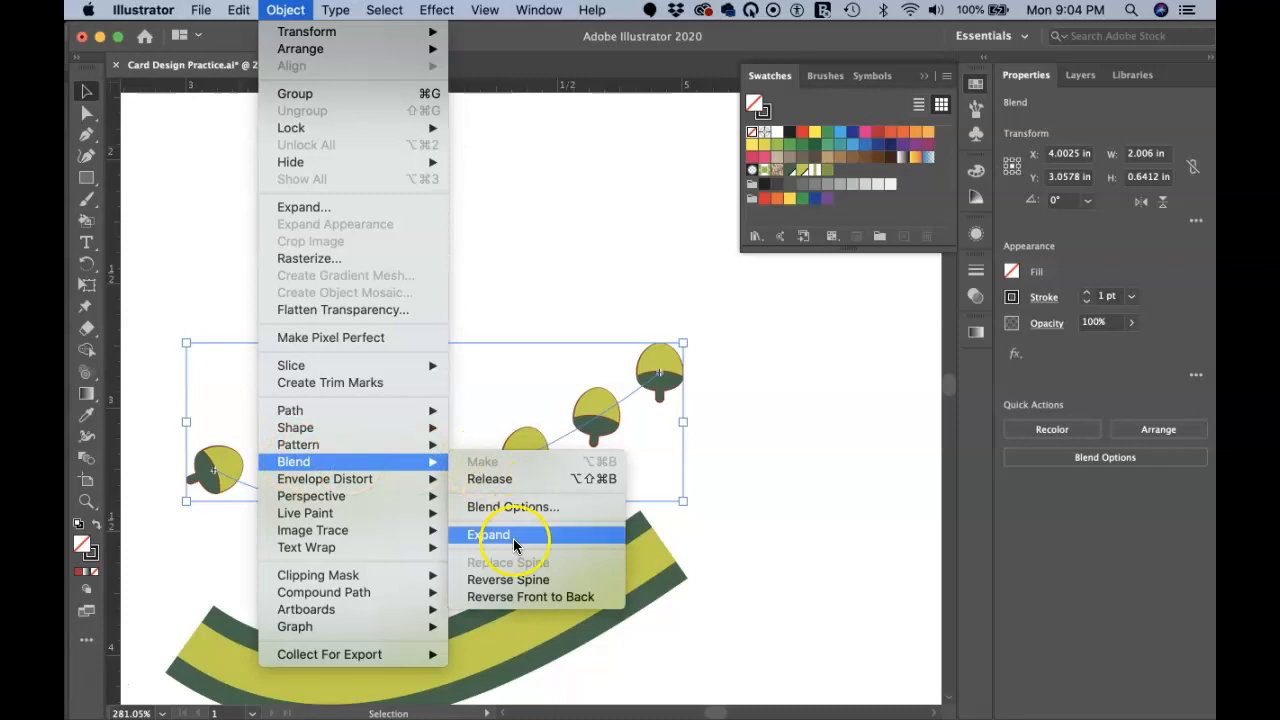
pyautogui.click(537, 598)
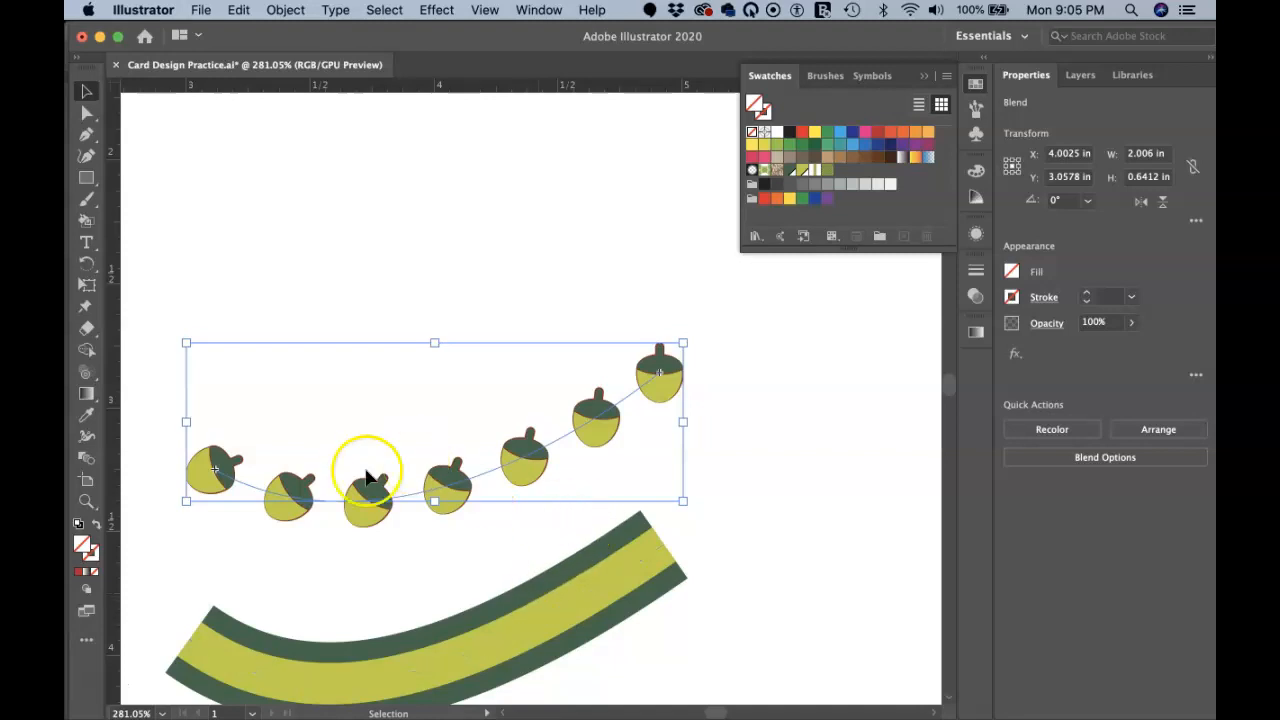
# Step: Isolate the acorn blend and rotate the acorn at its left end to about 35°
pyautogui.doubleClick(197, 482)
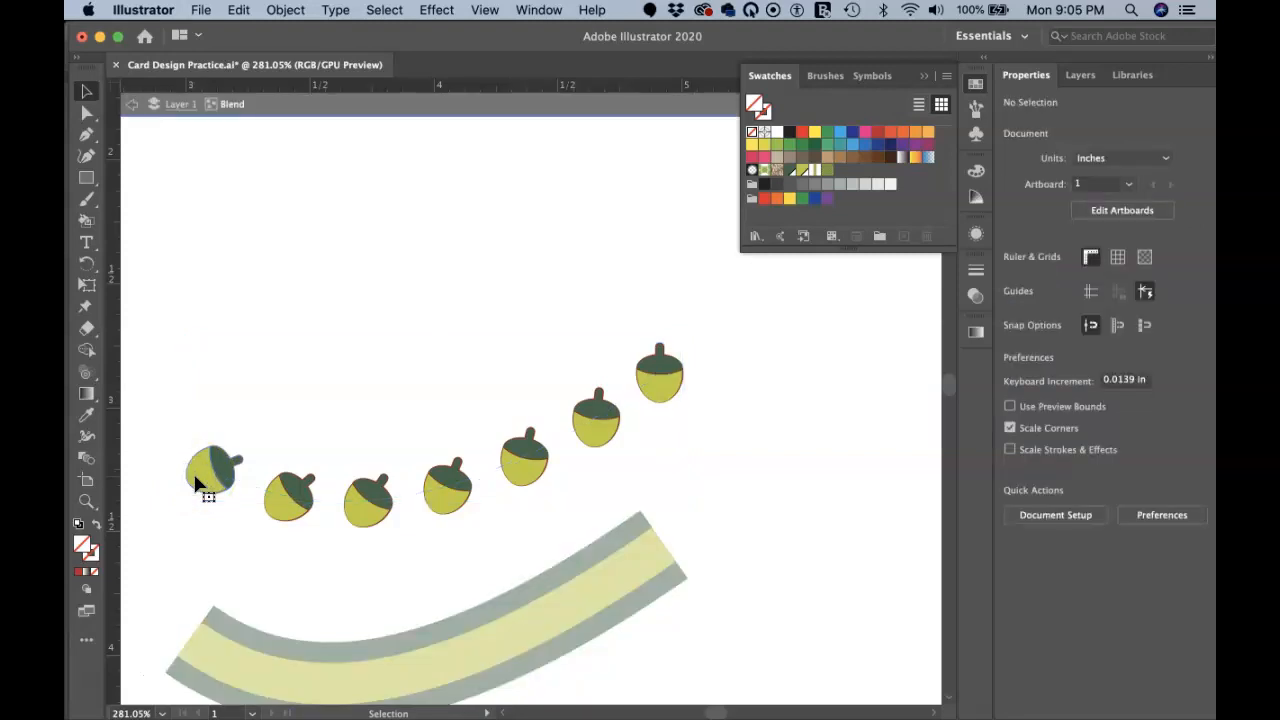
pyautogui.click(197, 482)
pyautogui.moveTo(250, 421); pyautogui.dragTo(222, 426)
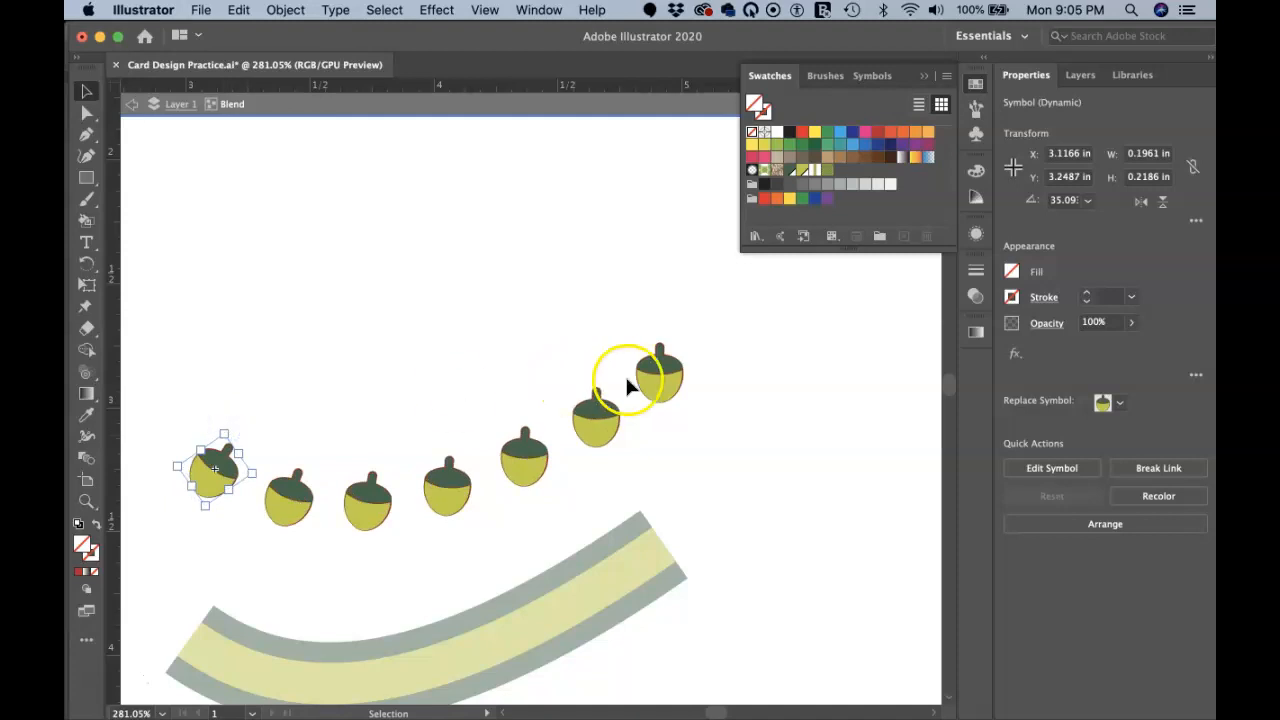
# Step: Rotate the acorn at the right end of the blend to about 35° and scale it down
pyautogui.click(656, 373)
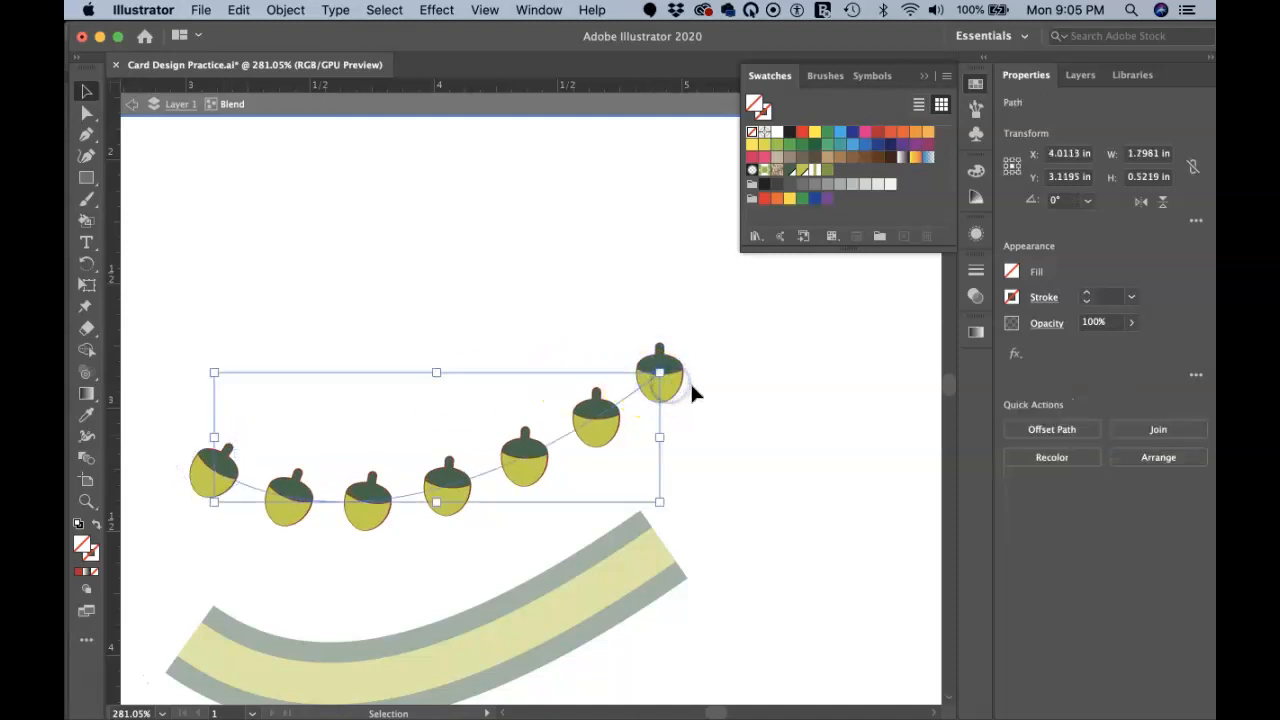
pyautogui.click(690, 383)
pyautogui.click(678, 388)
pyautogui.moveTo(692, 333); pyautogui.dragTo(660, 345)
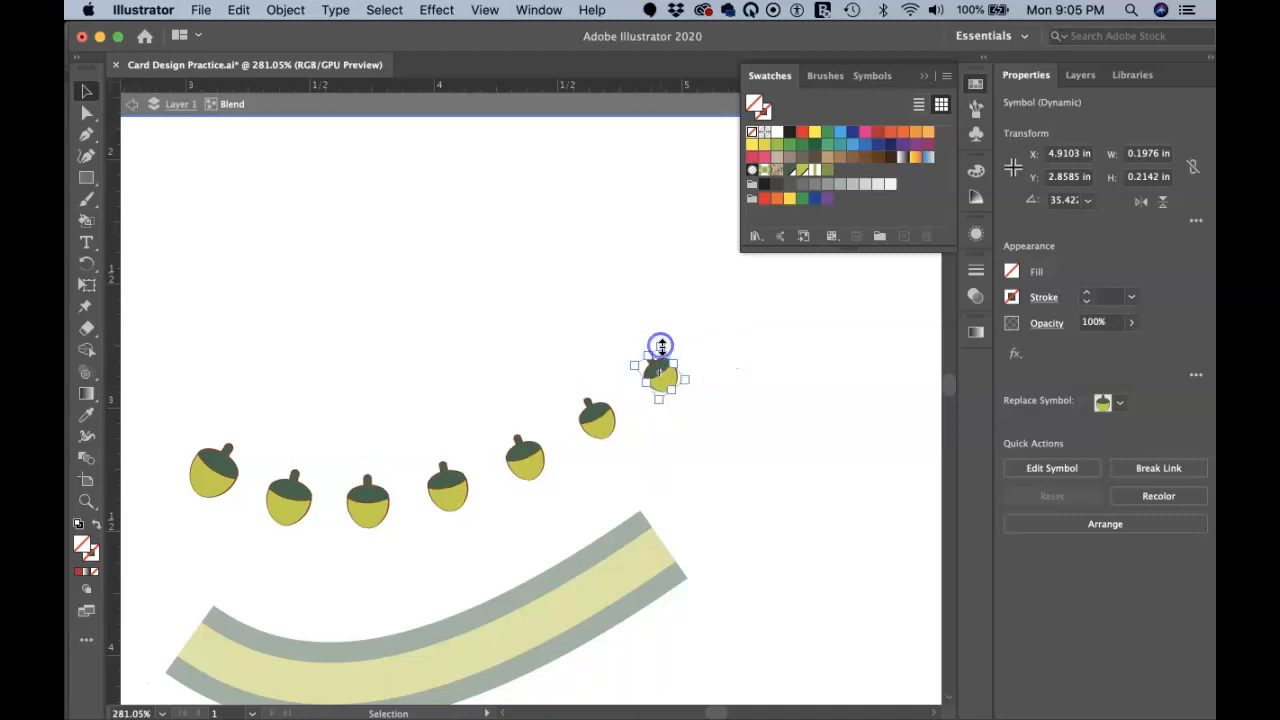
# Step: Scale the acorn at the left end down to about 0.15 in wide and exit isolation mode
pyautogui.click(227, 485)
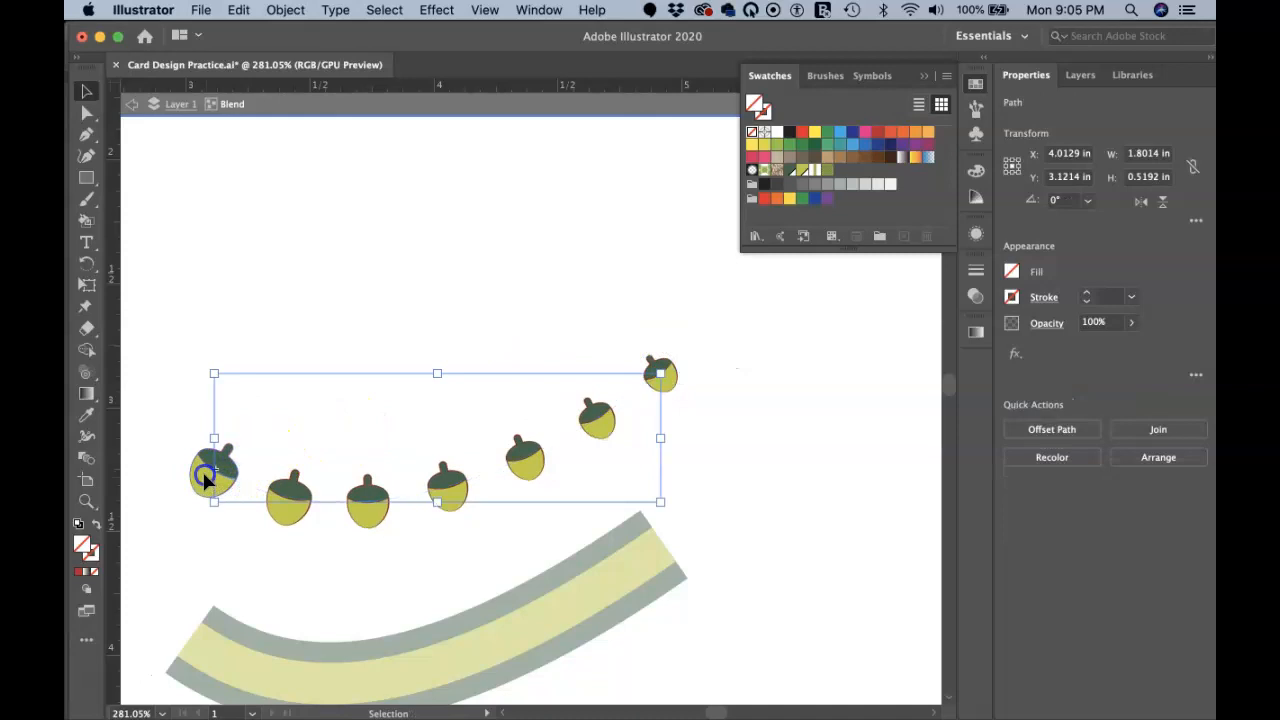
pyautogui.click(211, 474)
pyautogui.moveTo(224, 431); pyautogui.dragTo(221, 440)
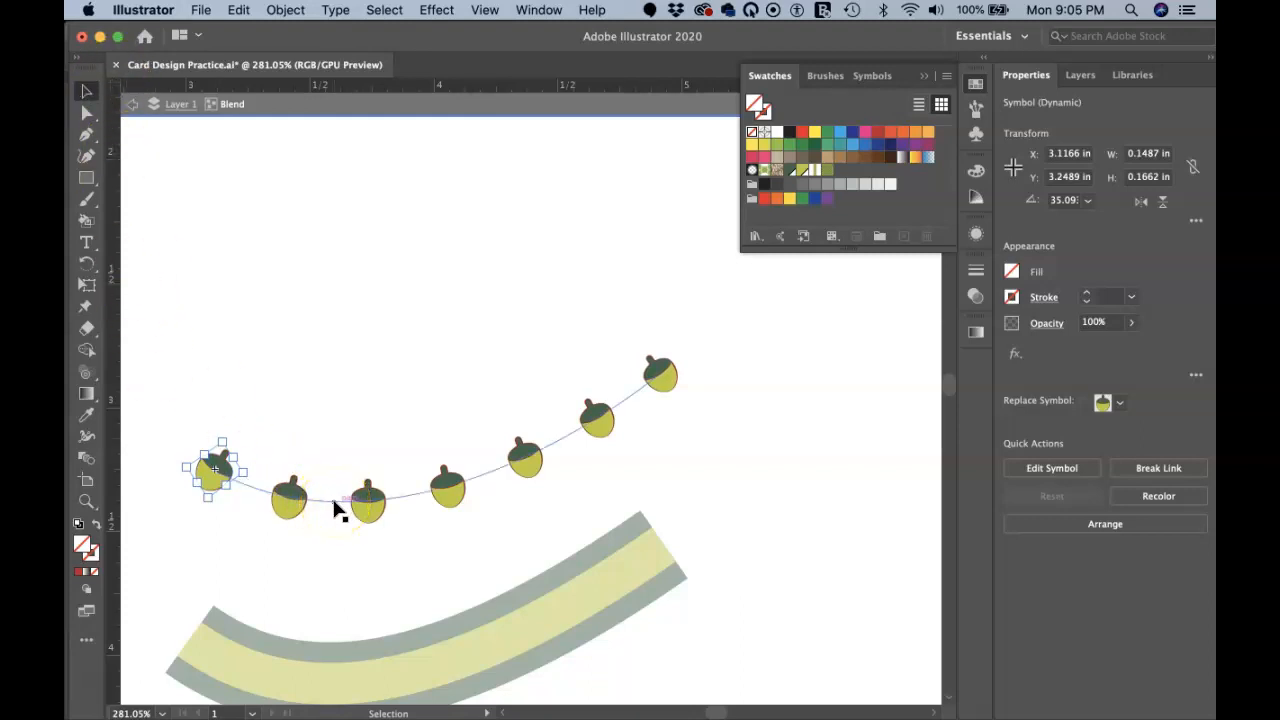
pyautogui.doubleClick(340, 537)
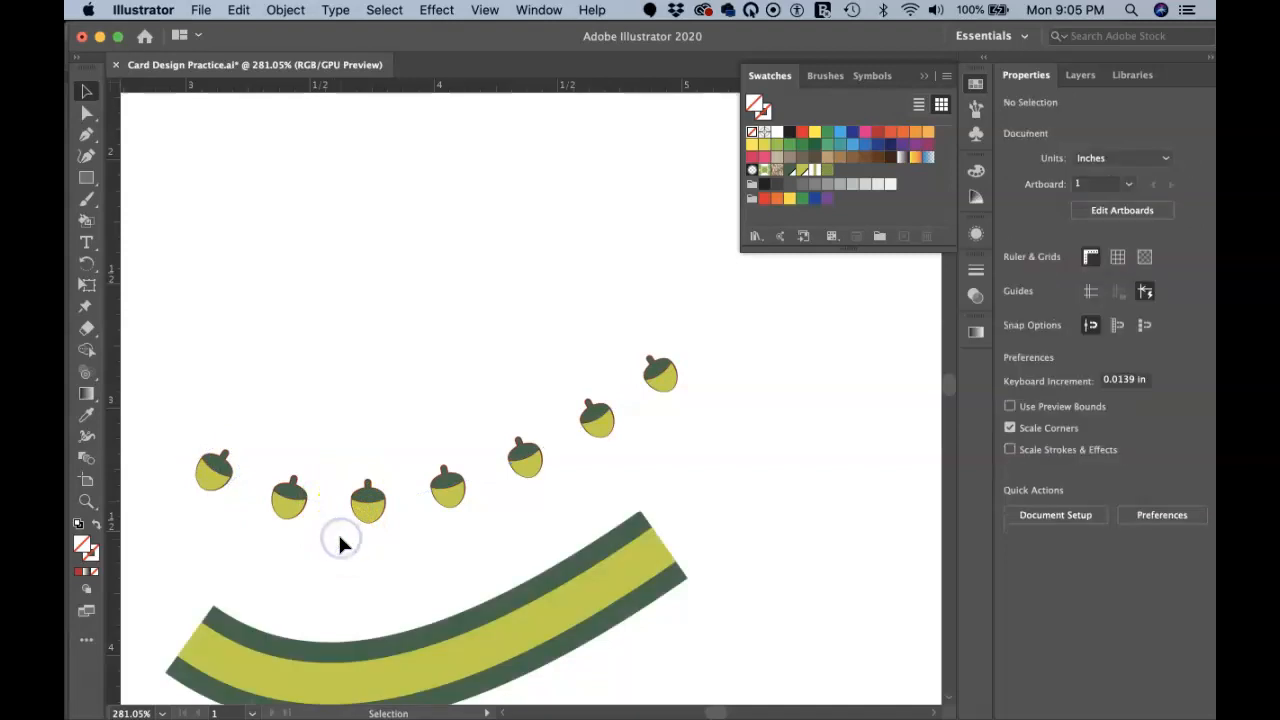
# Step: Move the acorn blend down onto the yellow centre of the curved green band
pyautogui.scroll(-2, 340, 545)
pyautogui.moveTo(354, 440); pyautogui.dragTo(344, 603)
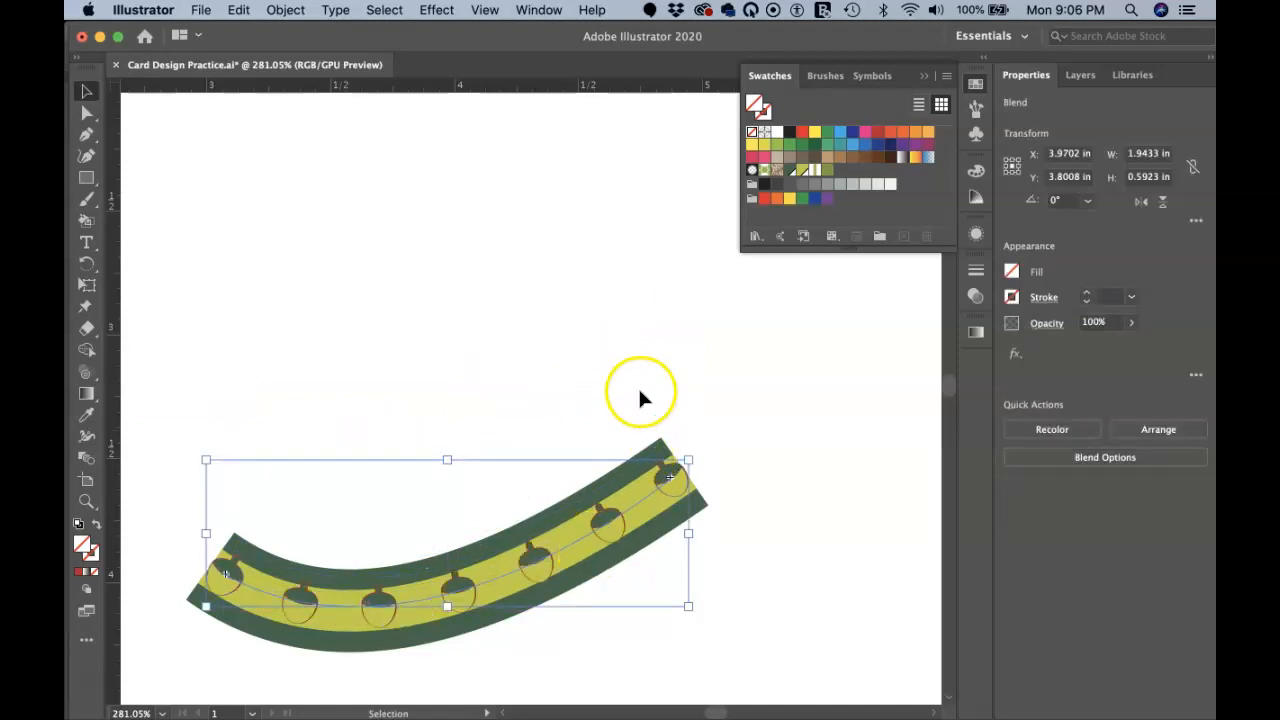
pyautogui.click(586, 393)
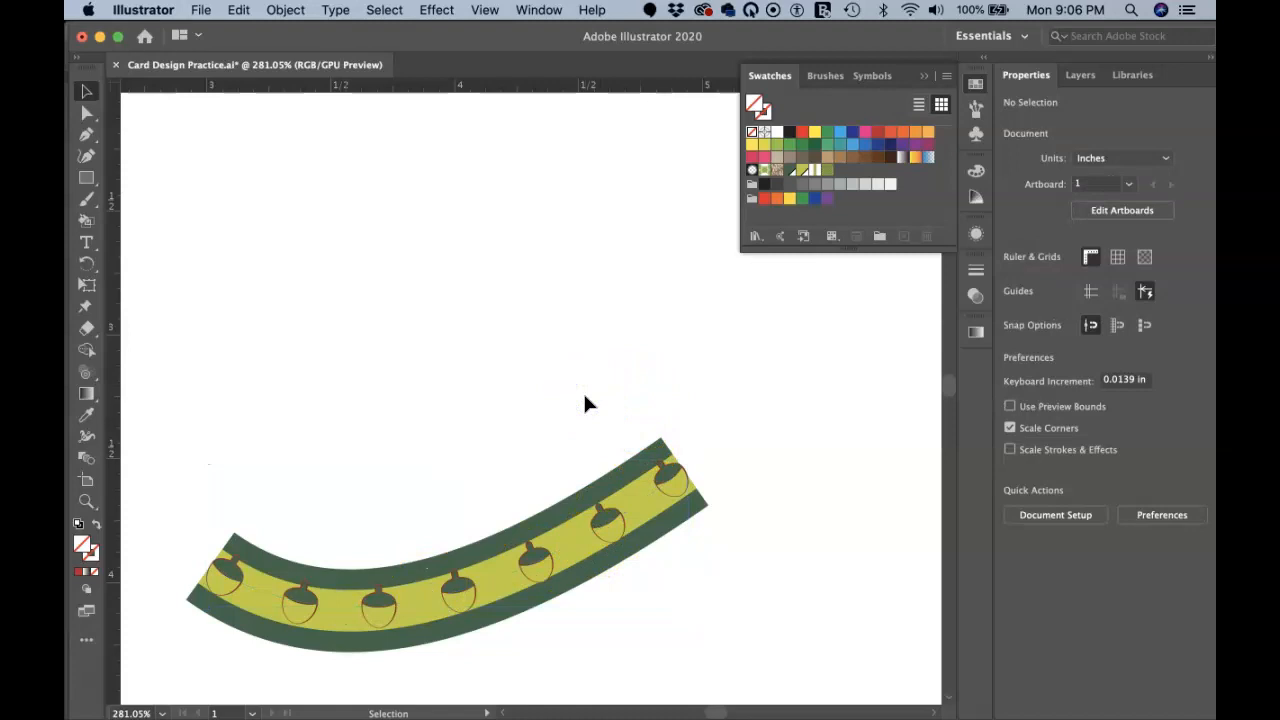
# Step: Reshape the acorn blend's spine with its direction handles so the acorns follow the middle of the band more closely
pyautogui.click(345, 608)
pyautogui.press('a')
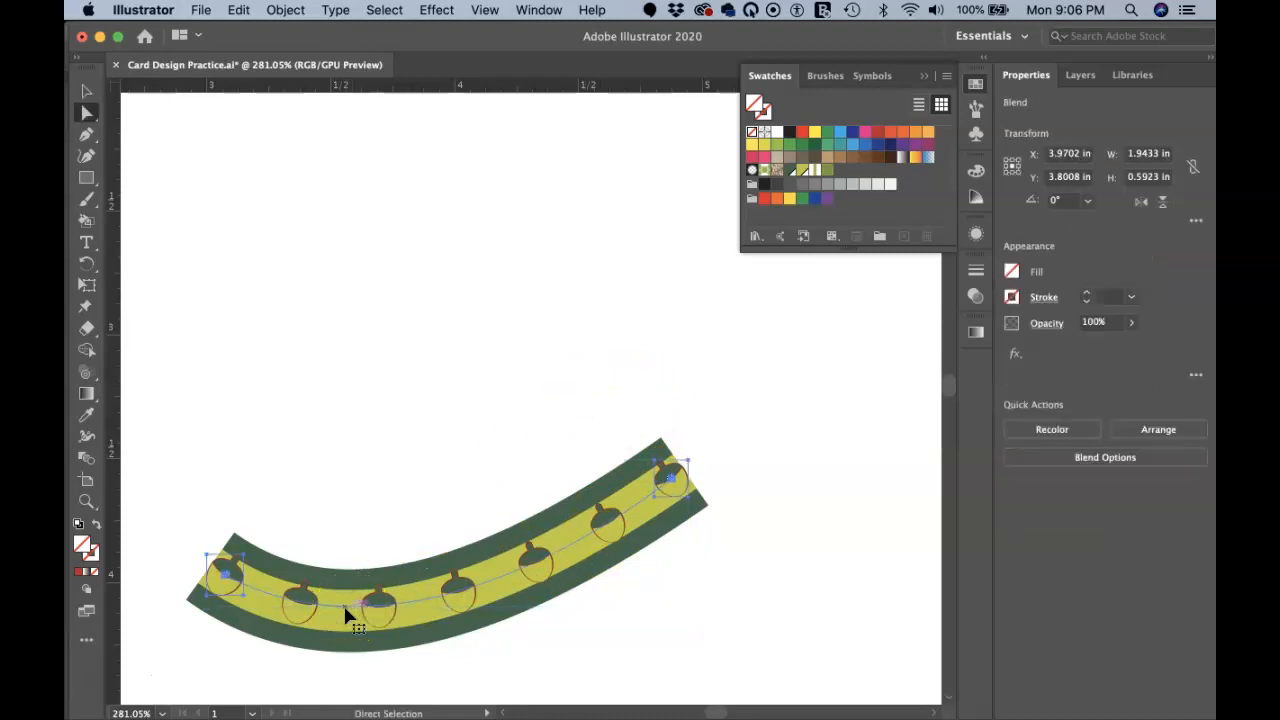
pyautogui.click(360, 528)
pyautogui.click(357, 591)
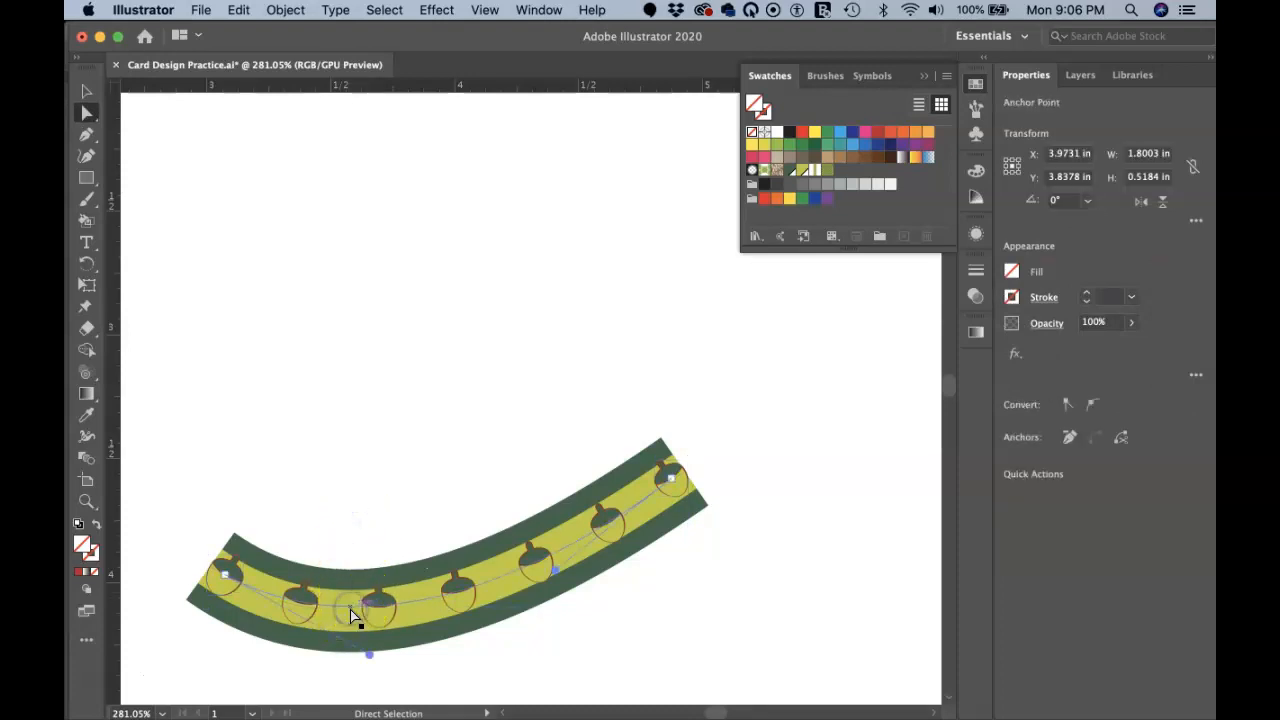
pyautogui.moveTo(369, 655); pyautogui.dragTo(360, 669)
pyautogui.moveTo(414, 606); pyautogui.dragTo(423, 606)
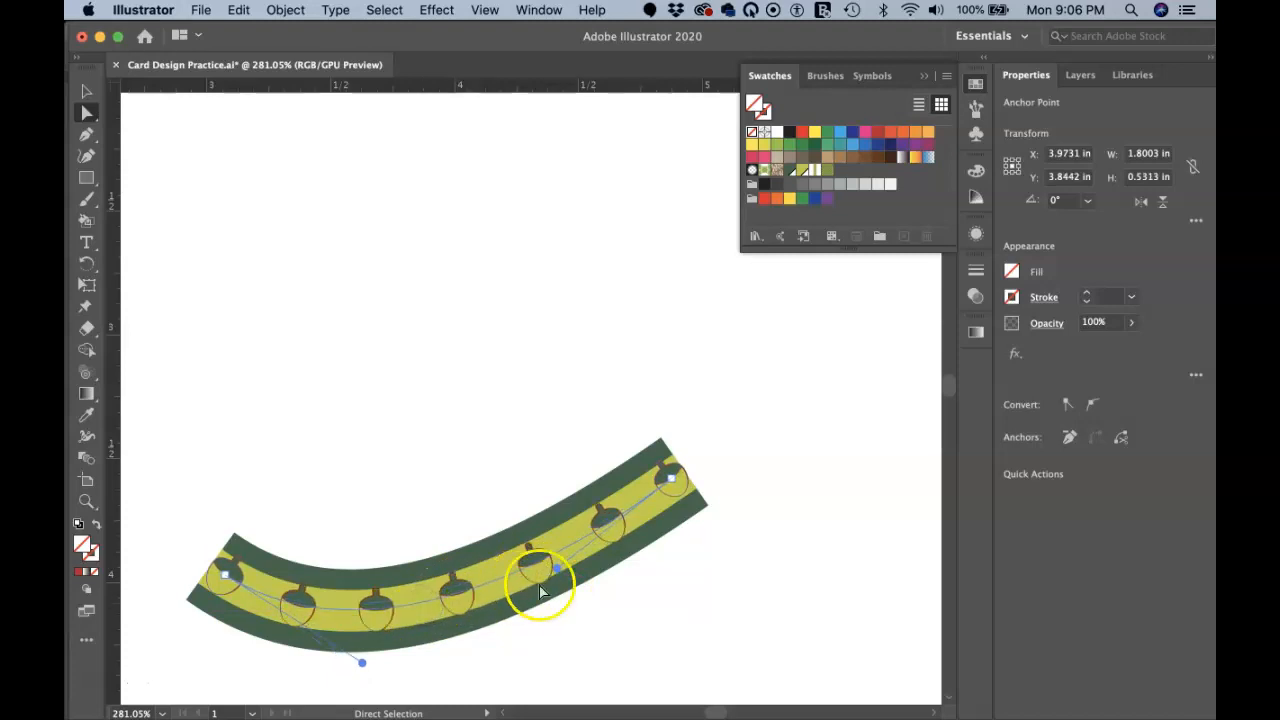
pyautogui.press('v')
pyautogui.click(652, 570)
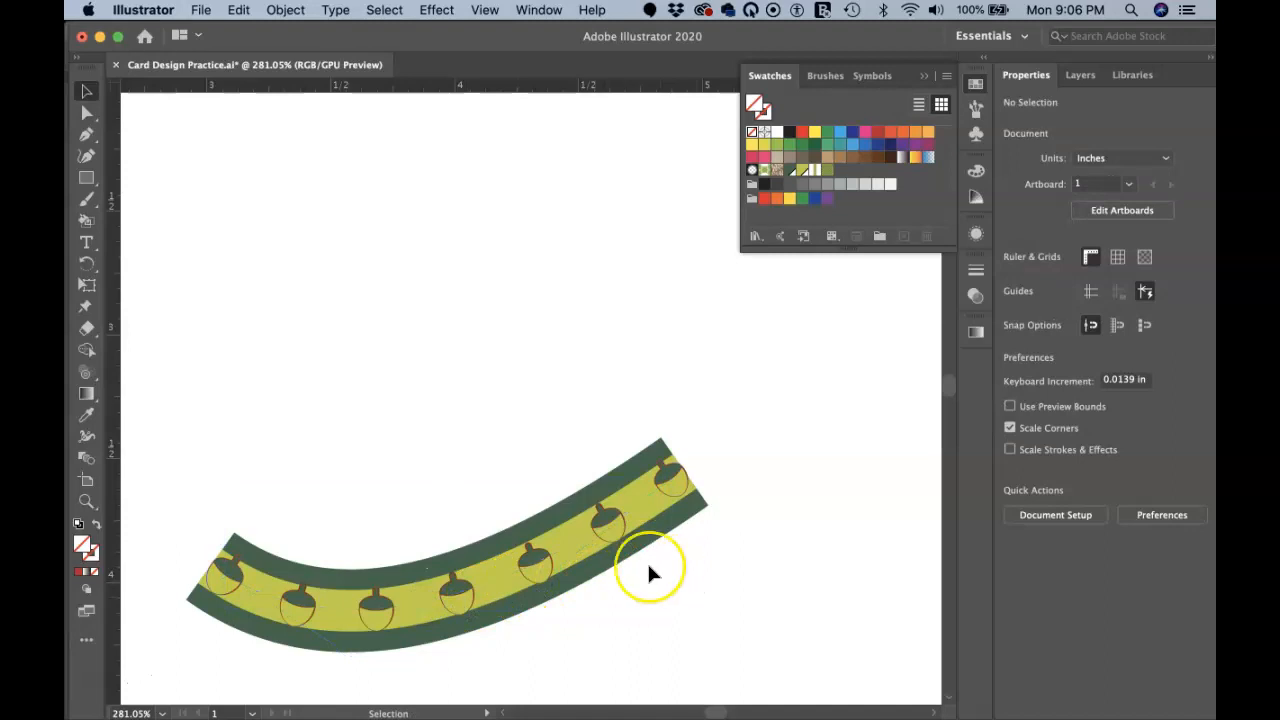
# Step: Select the curved band together with its acorn blend and place them as a collar on the man's neckline, nudged slightly right and down
pyautogui.scroll(-5, 649, 572)
pyautogui.hscroll(3, 649, 572)
pyautogui.scroll(-2, 649, 572)
pyautogui.click(315, 430)
pyautogui.moveTo(462, 554); pyautogui.dragTo(463, 556)
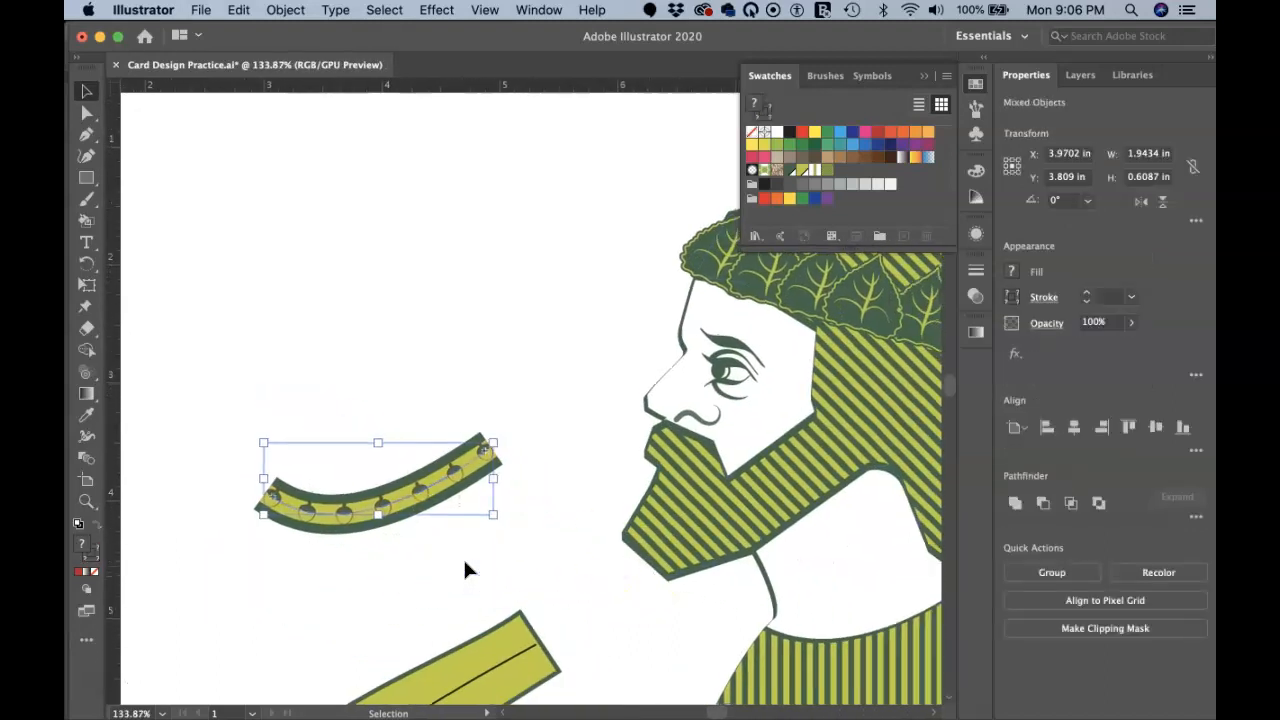
pyautogui.scroll(-2, 463, 556)
pyautogui.hscroll(3, 463, 556)
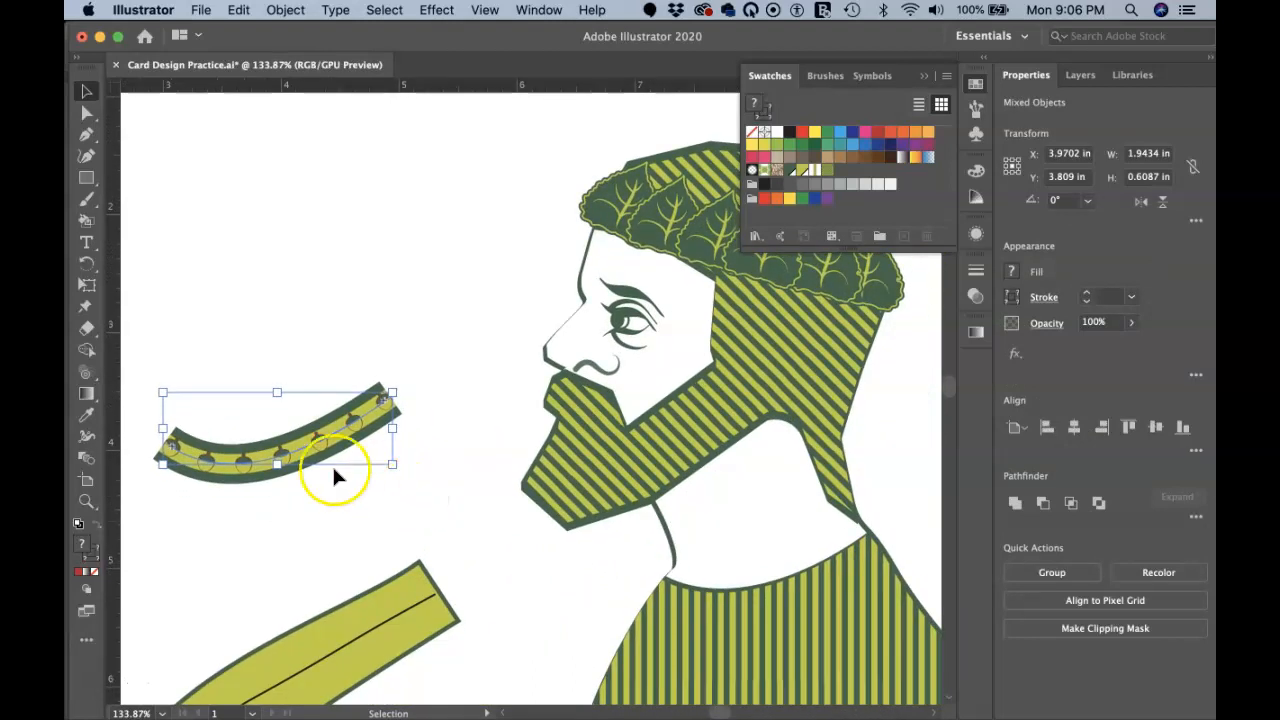
pyautogui.moveTo(302, 452); pyautogui.dragTo(789, 594)
pyautogui.press('Right')
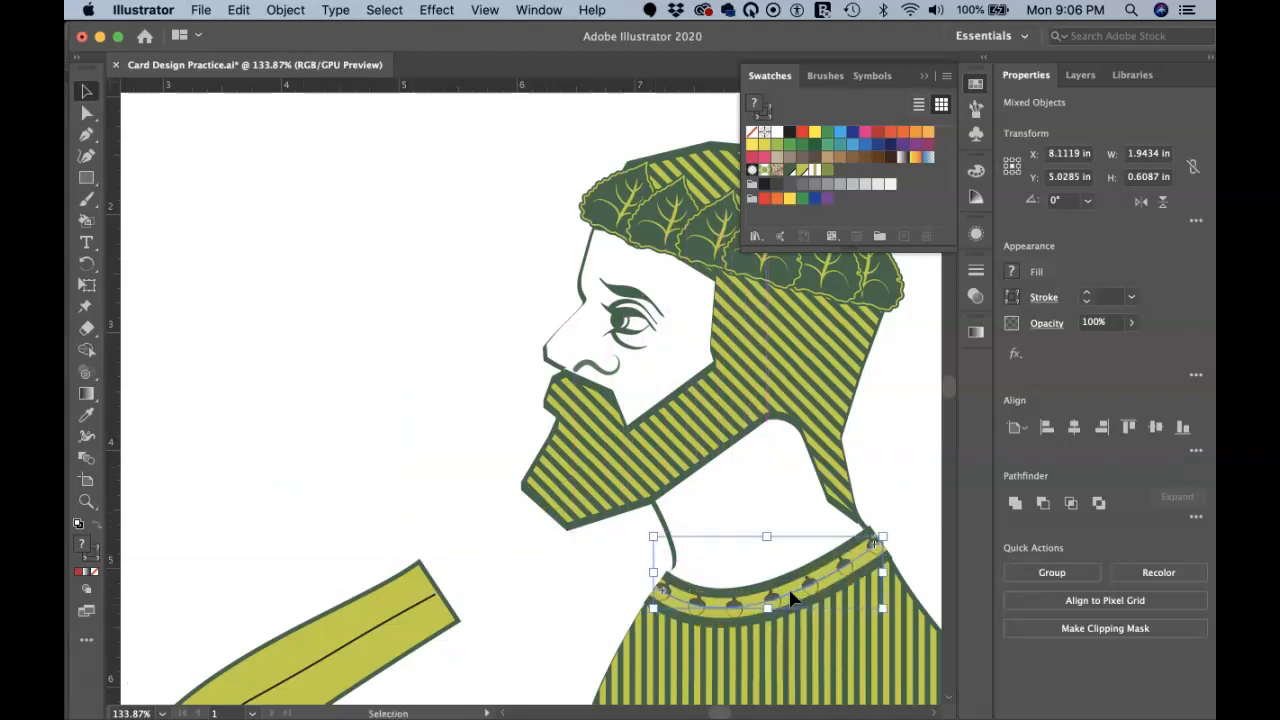
pyautogui.press('Down')
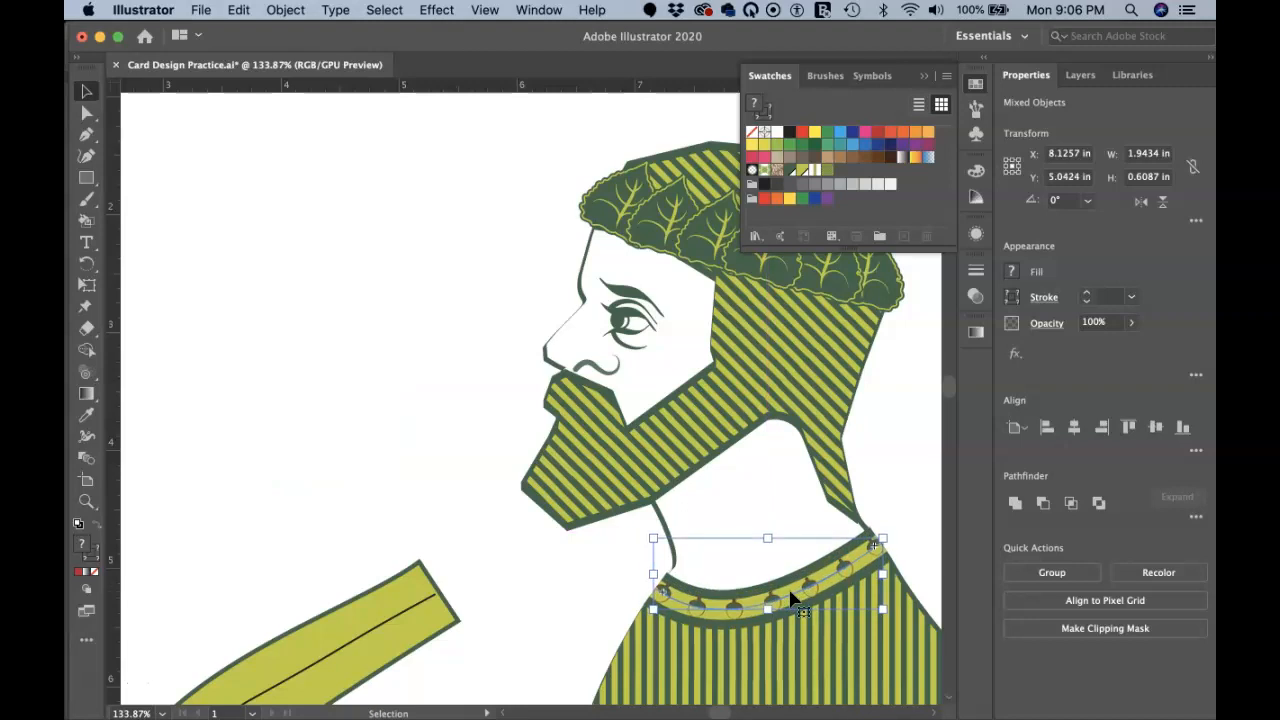
pyautogui.click(576, 600)
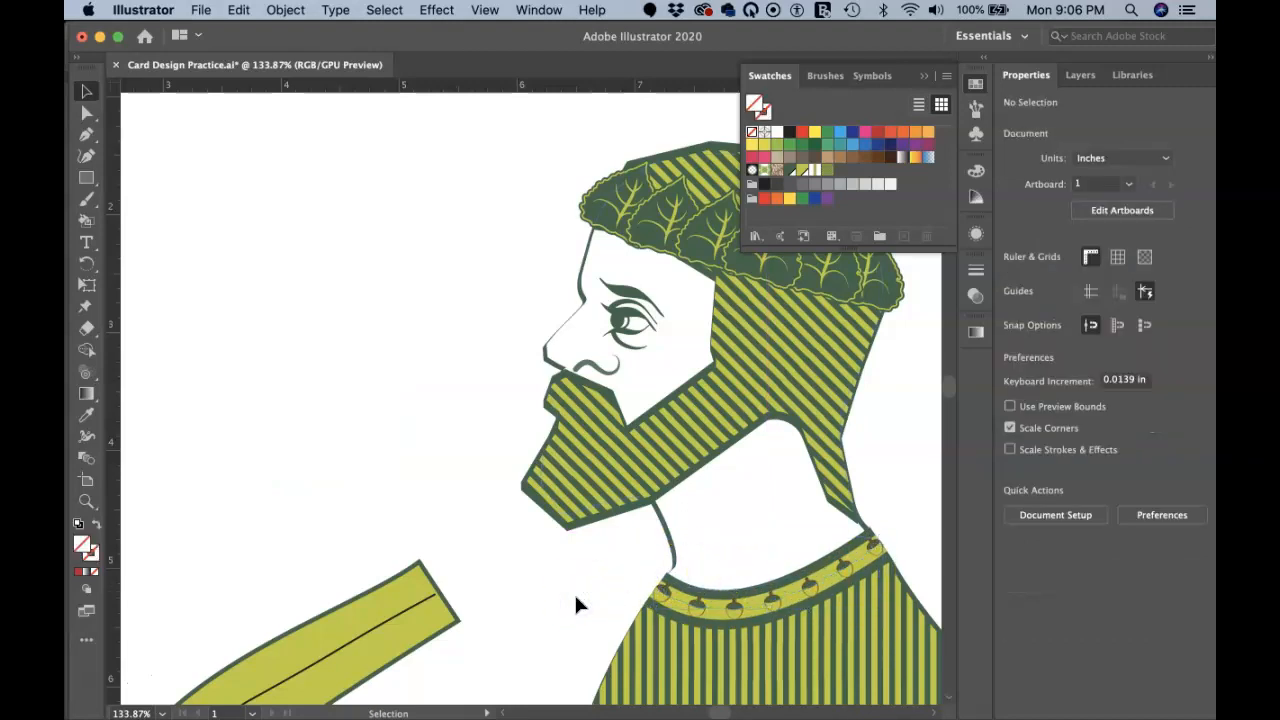
# Step: Move the leaf symbol close beside the base of the curved sleeve and place a copy about 2.4 in directly above it
pyautogui.scroll(-5, 576, 604)
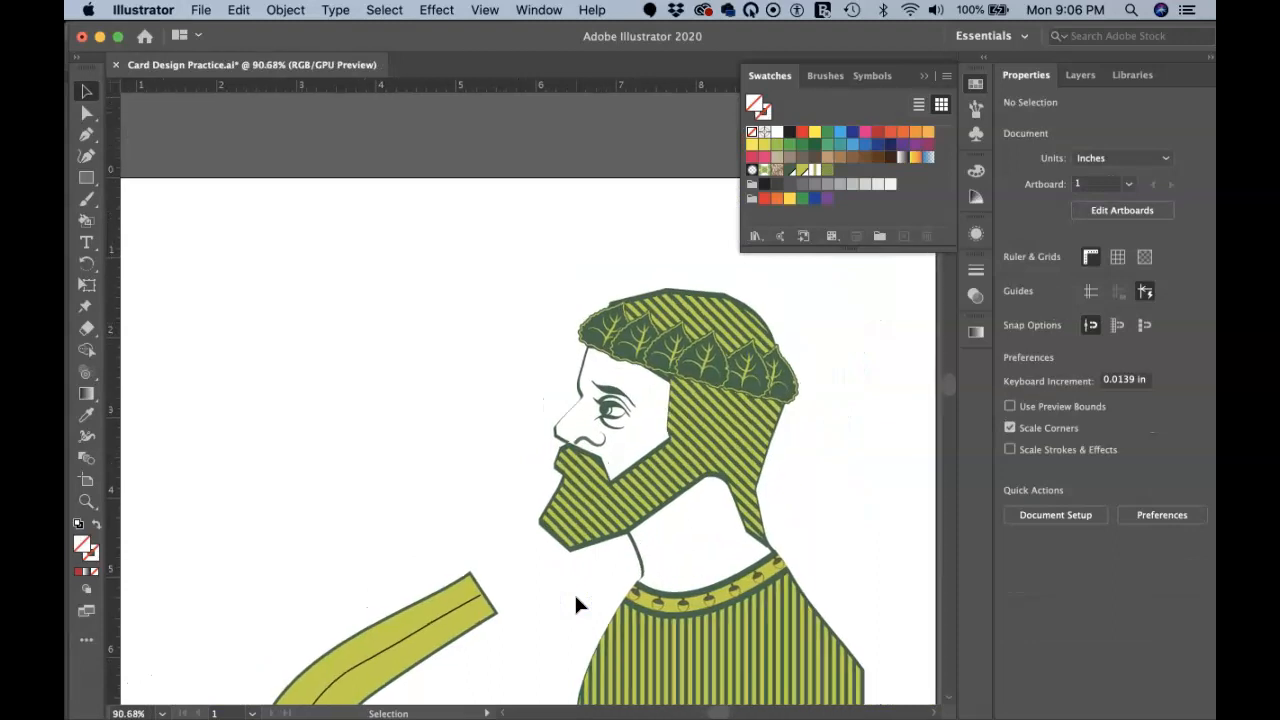
pyautogui.scroll(-3, 576, 604)
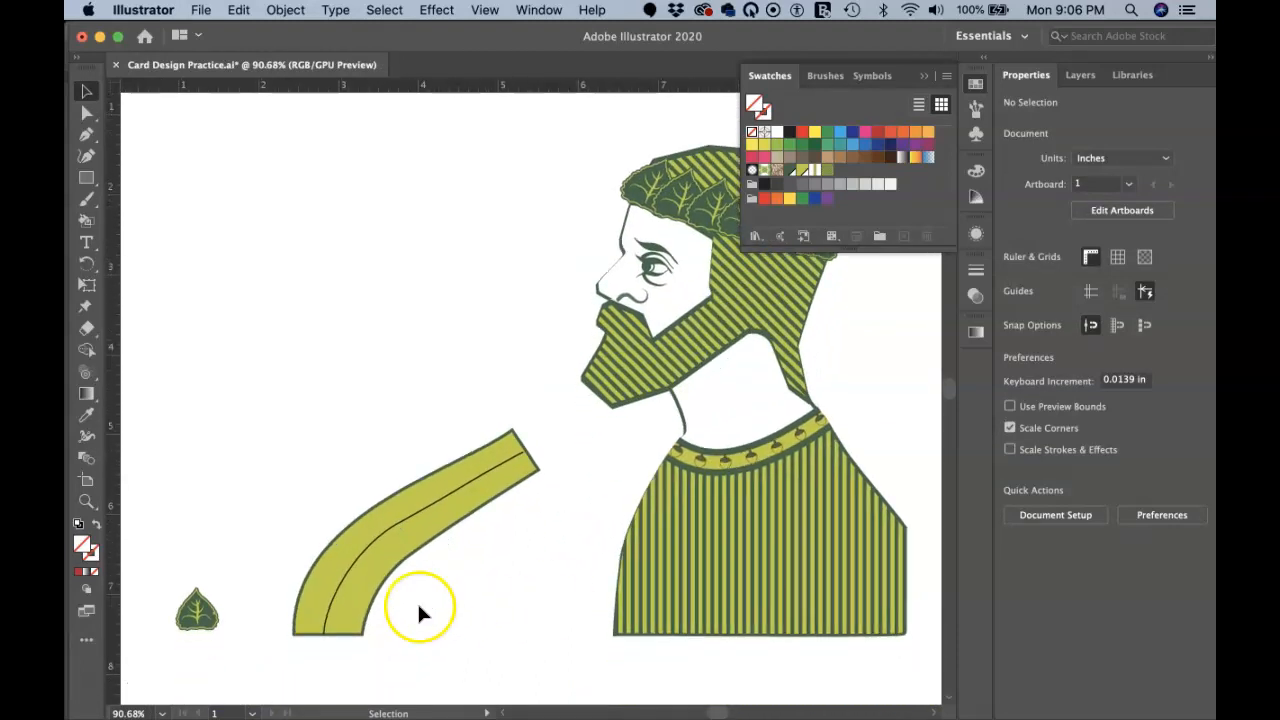
pyautogui.scroll(1, 415, 617)
pyautogui.scroll(3, 415, 612)
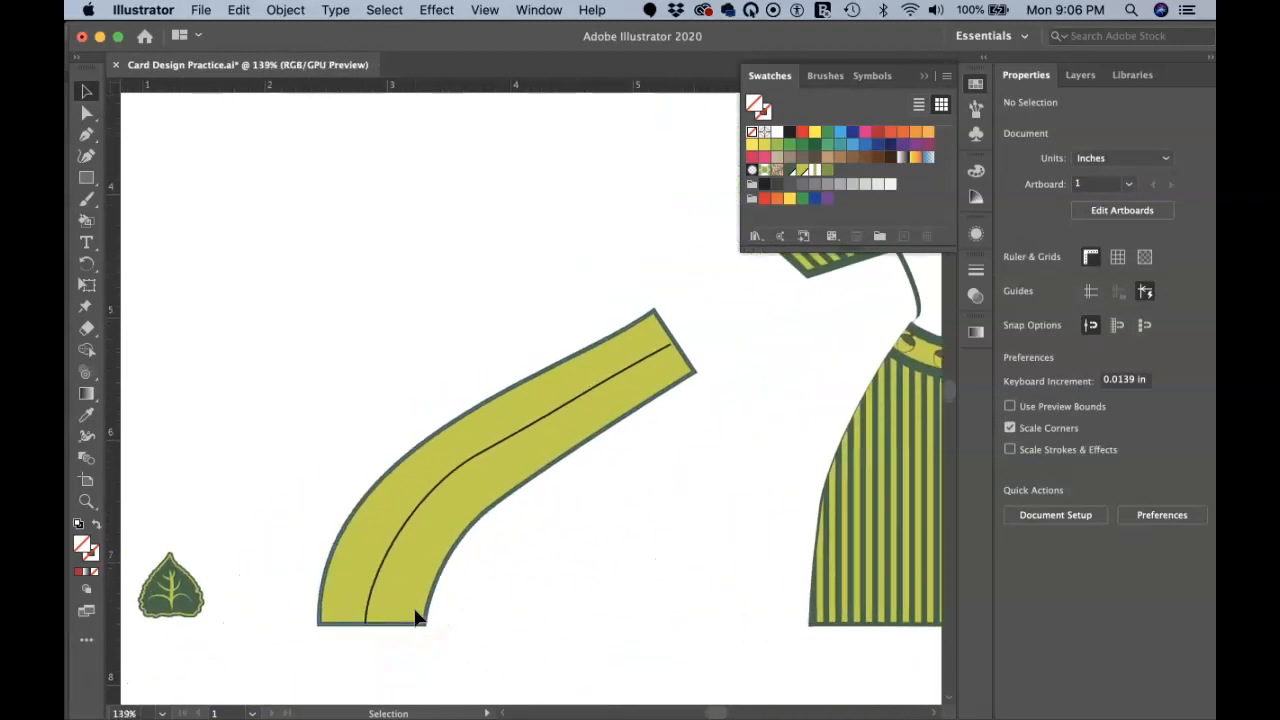
pyautogui.click(172, 591)
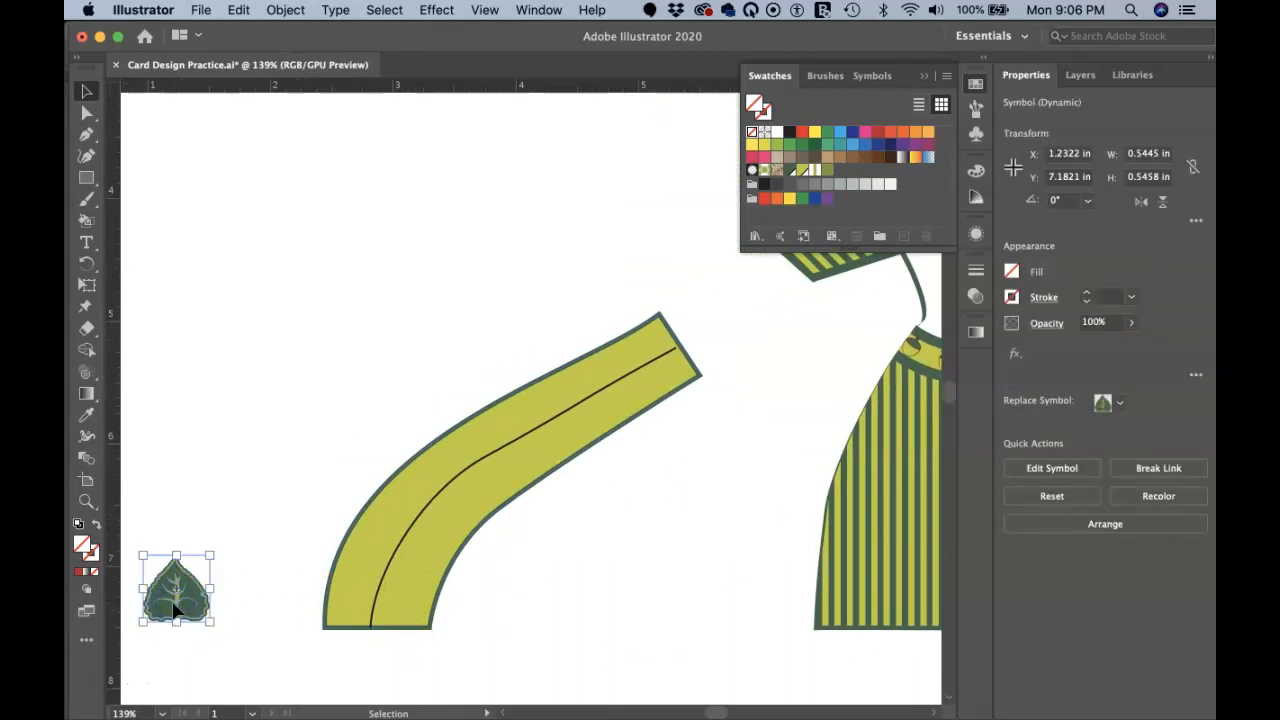
pyautogui.moveTo(190, 603); pyautogui.dragTo(243, 303)
pyautogui.click(308, 425)
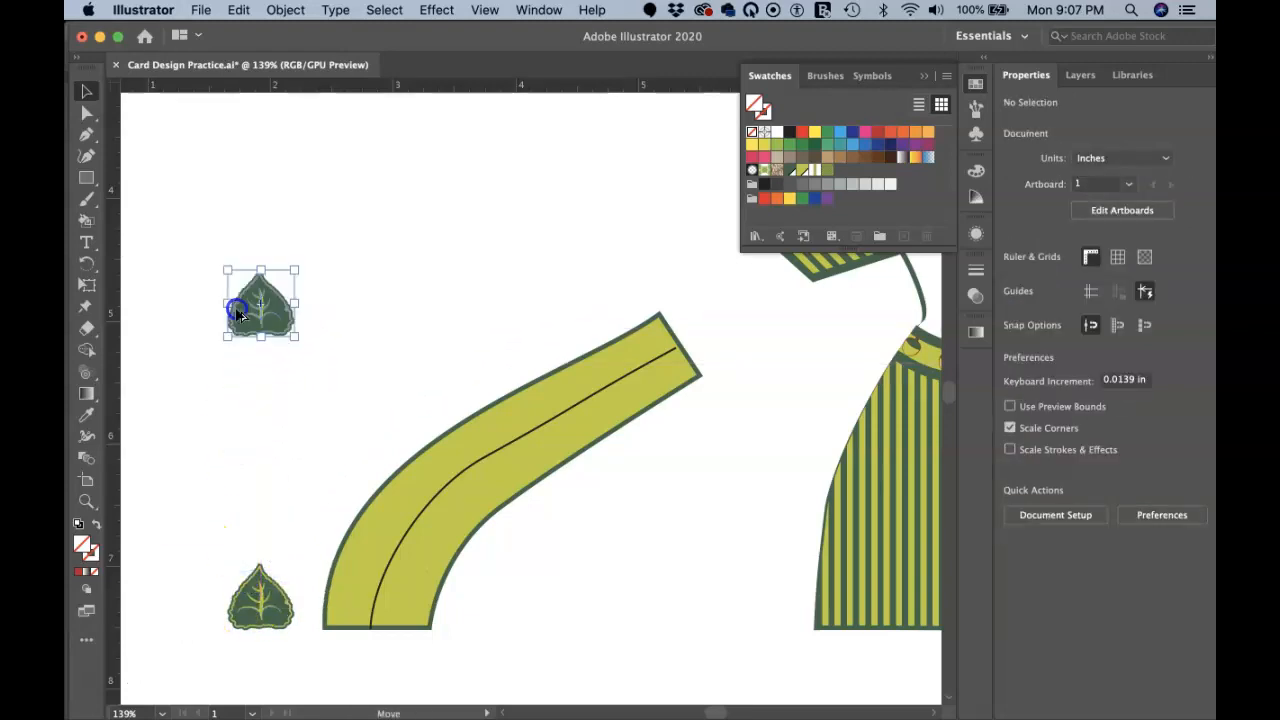
# Step: Select both leaves and set the blend options to Specified Steps with 3 steps, keeping the Align to Path orientation
pyautogui.keyDown('shift'); pyautogui.click(253, 600); pyautogui.keyUp('shift')
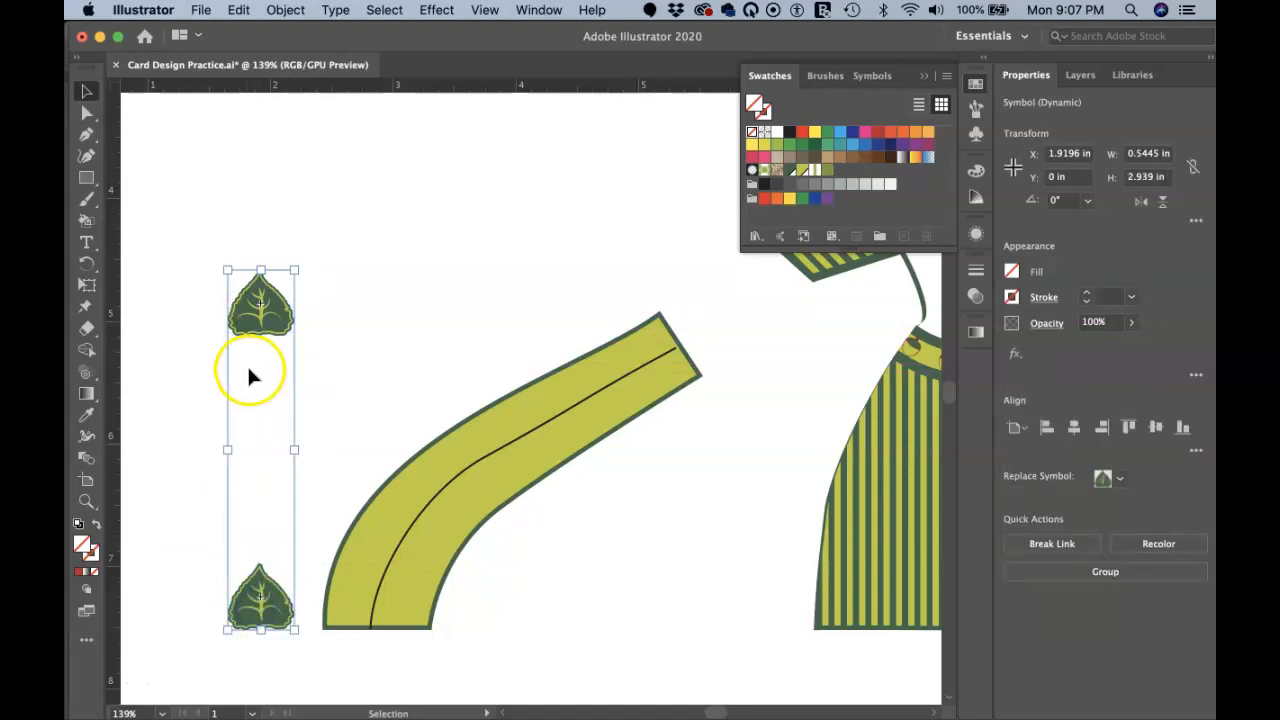
pyautogui.click(287, 10)
pyautogui.moveTo(333, 485)
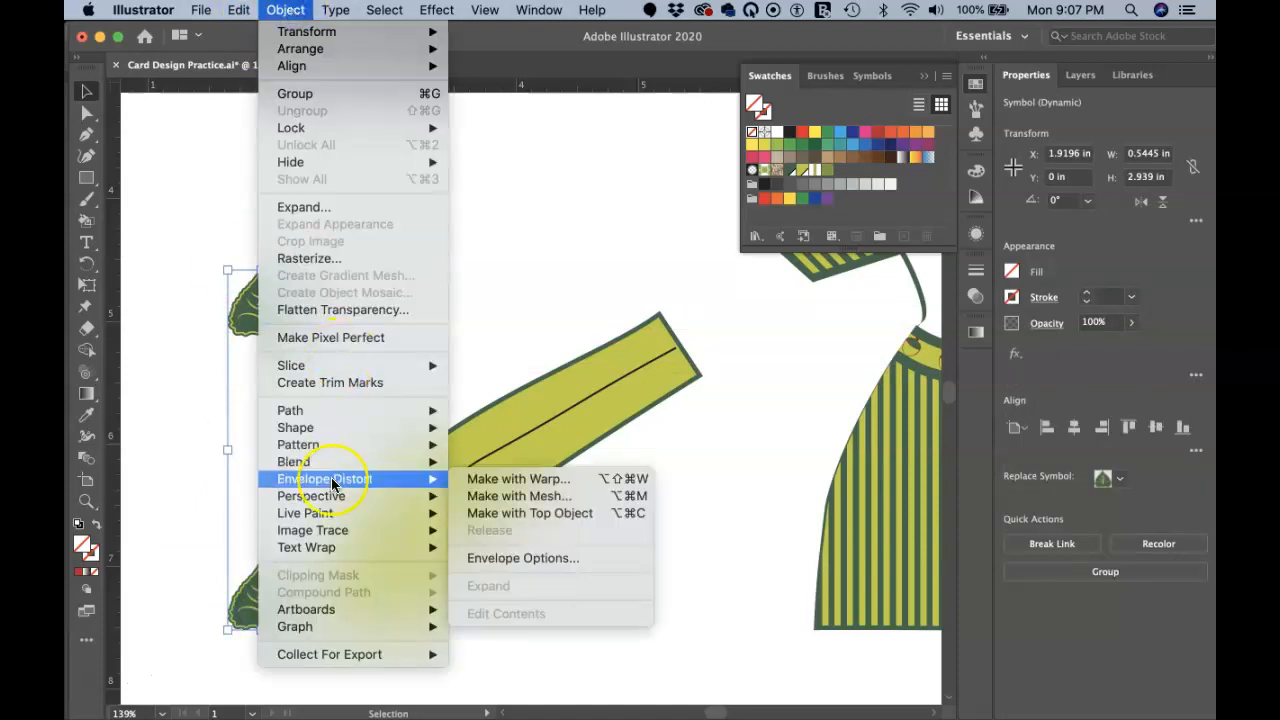
pyautogui.moveTo(340, 461)
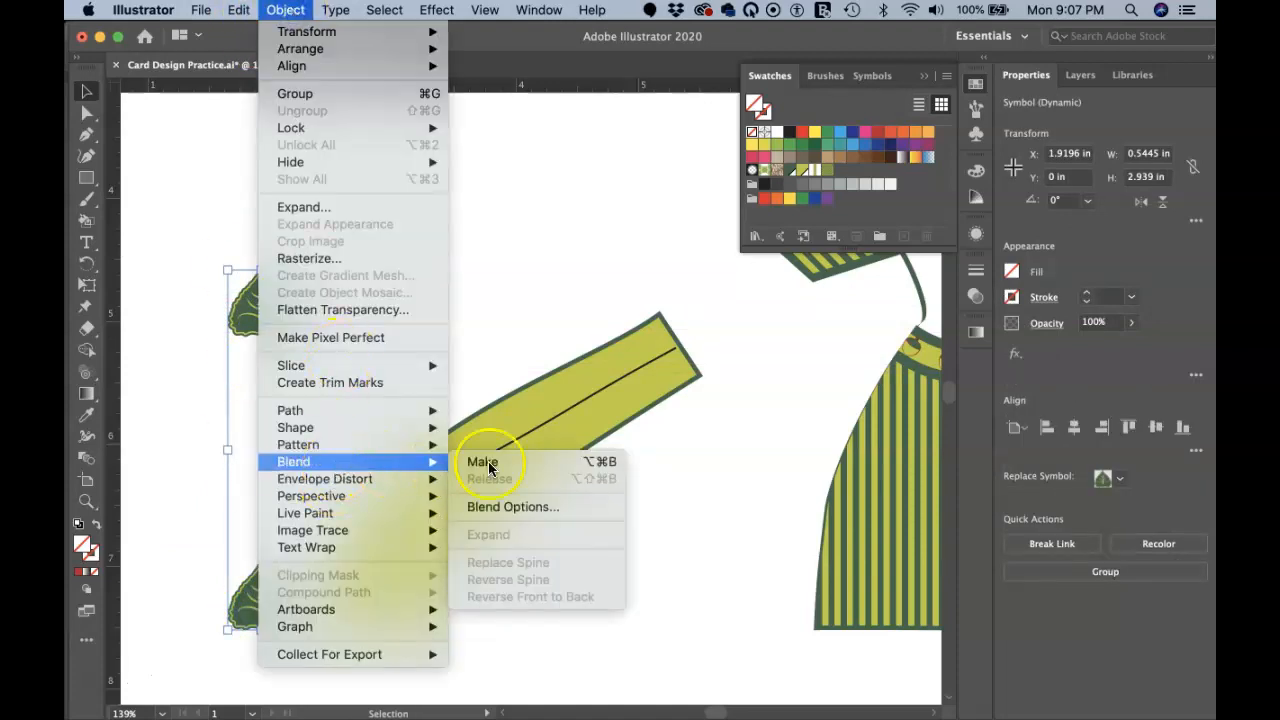
pyautogui.click(515, 507)
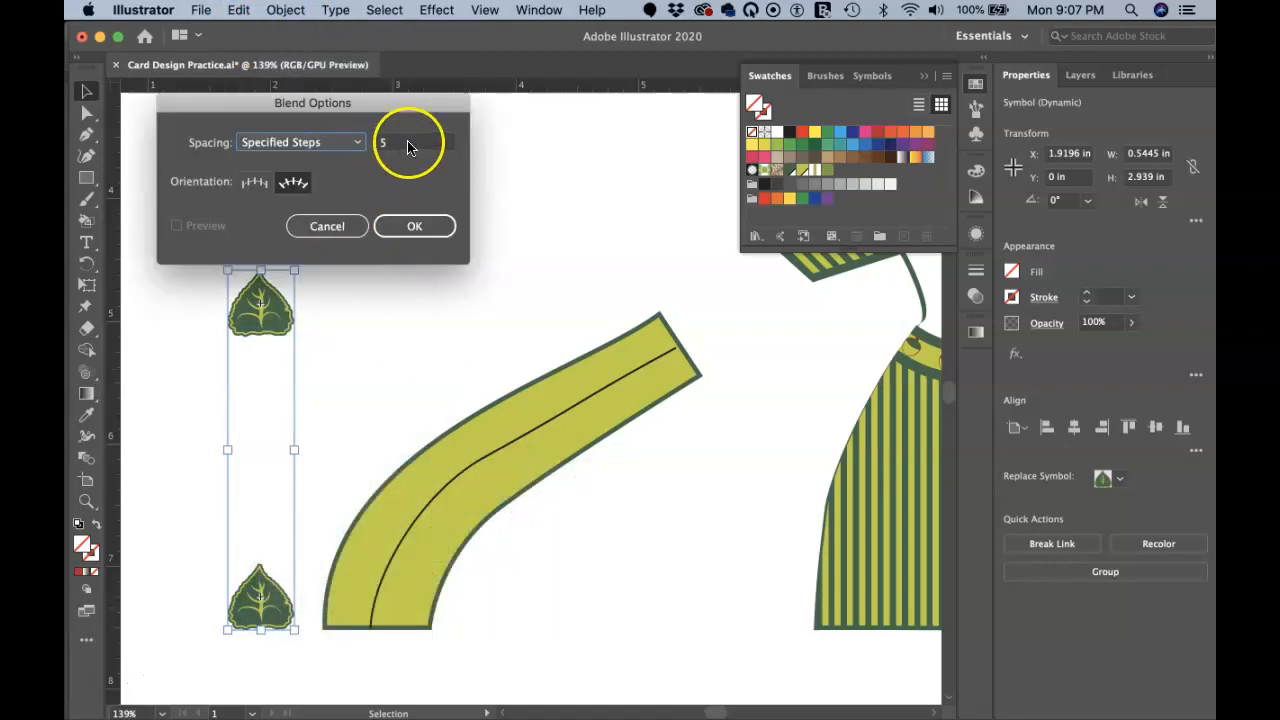
pyautogui.click(391, 143)
pyautogui.moveTo(391, 143); pyautogui.dragTo(365, 145)
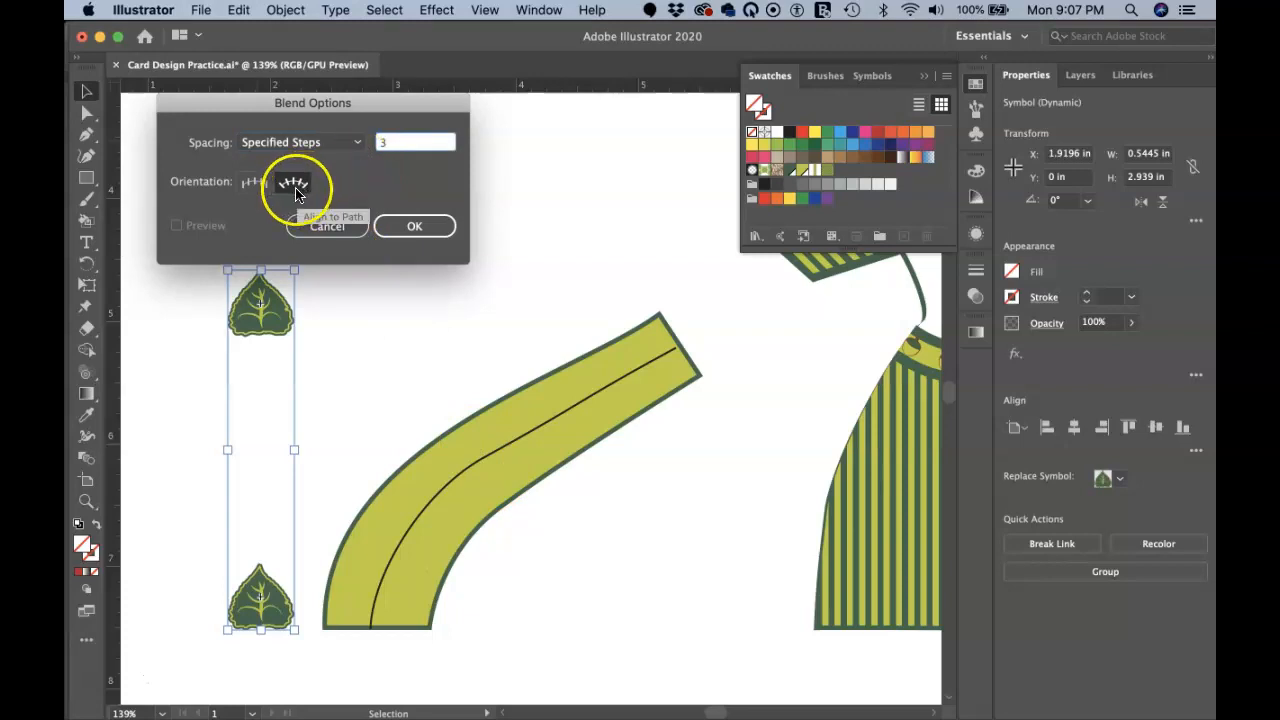
pyautogui.click(411, 224)
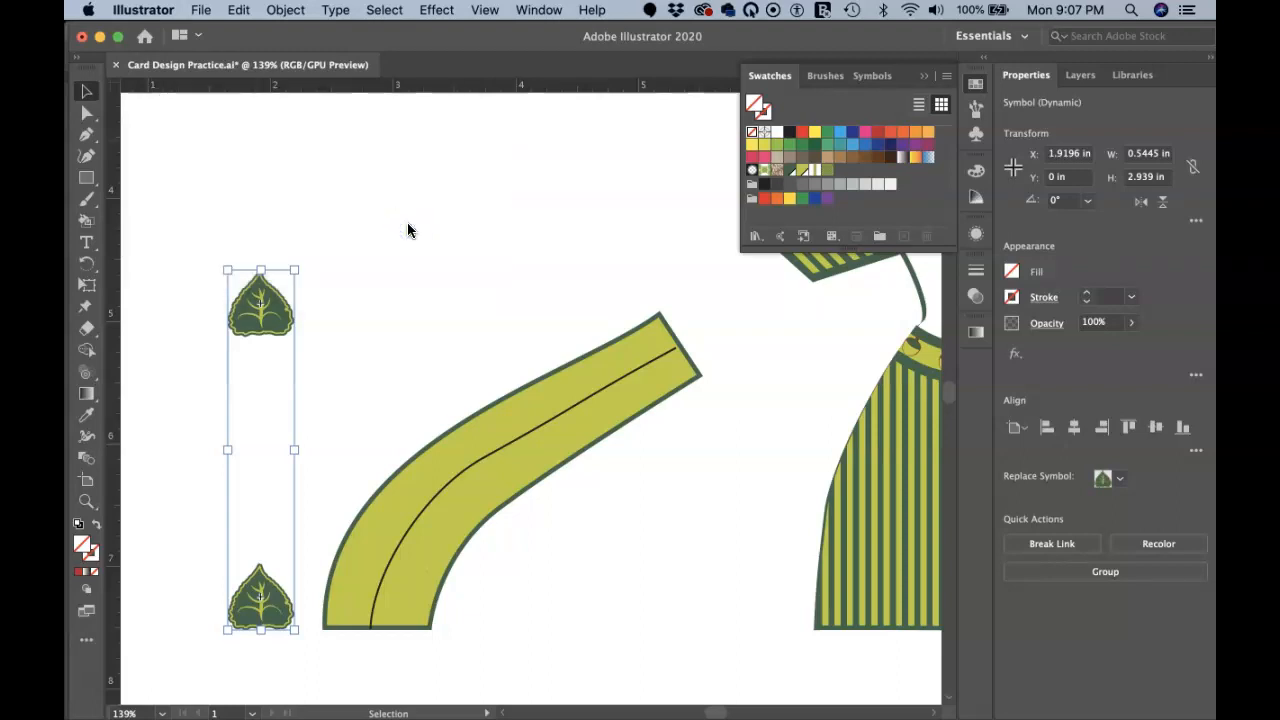
# Step: Make a blend between the two selected leaves
pyautogui.press('a')
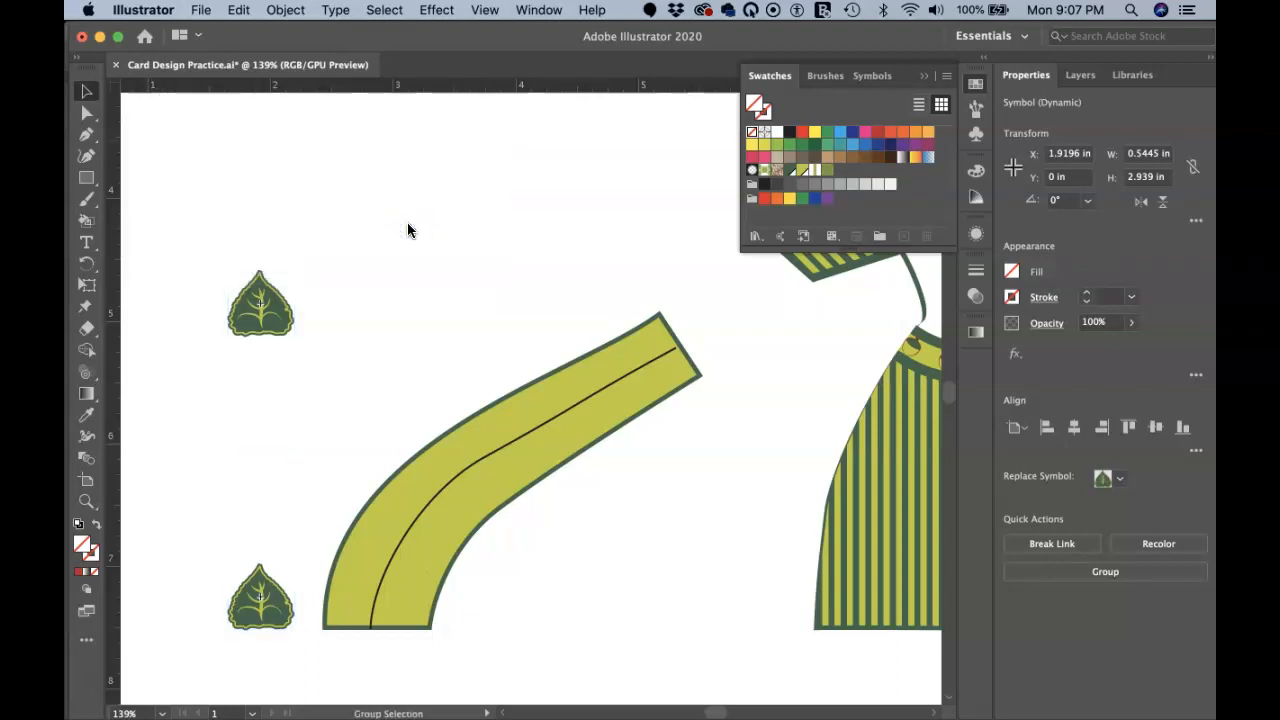
pyautogui.press('v')
pyautogui.press('super+alt+b')
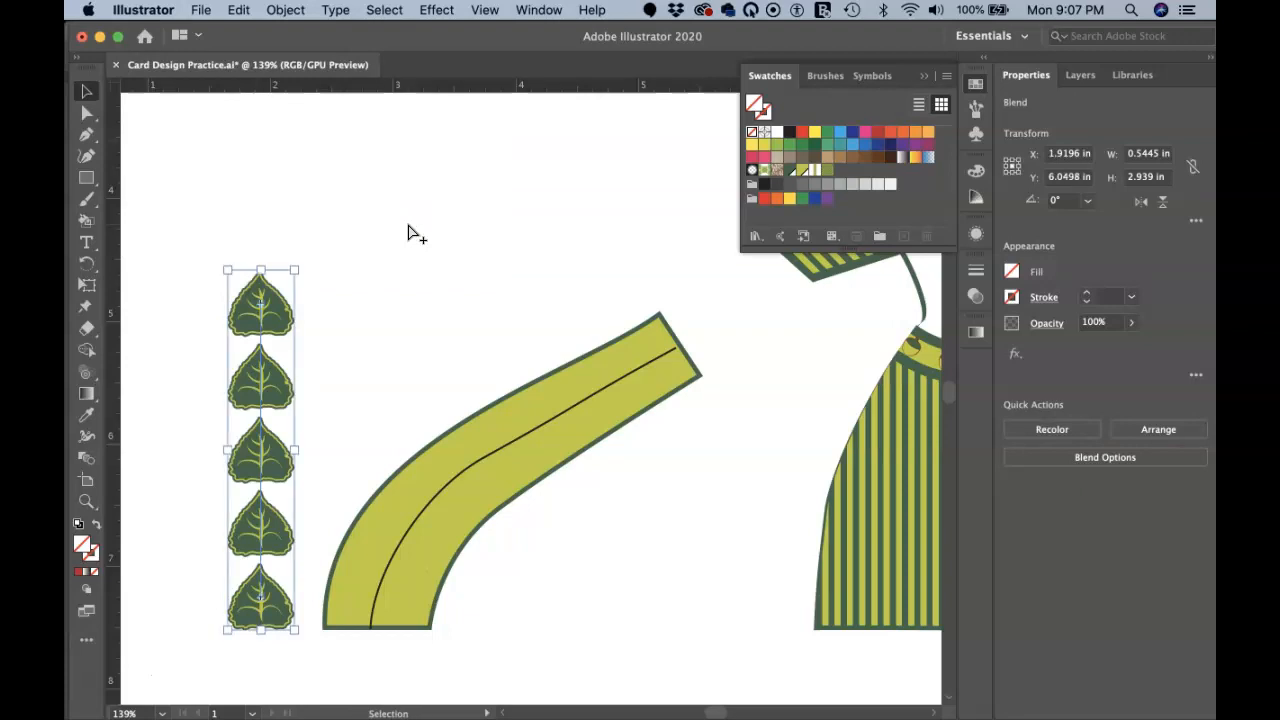
# Step: Replace the leaf blend's spine with the curved centre path on the sleeve band
pyautogui.keyDown('shift'); pyautogui.click(474, 464); pyautogui.keyUp('shift')
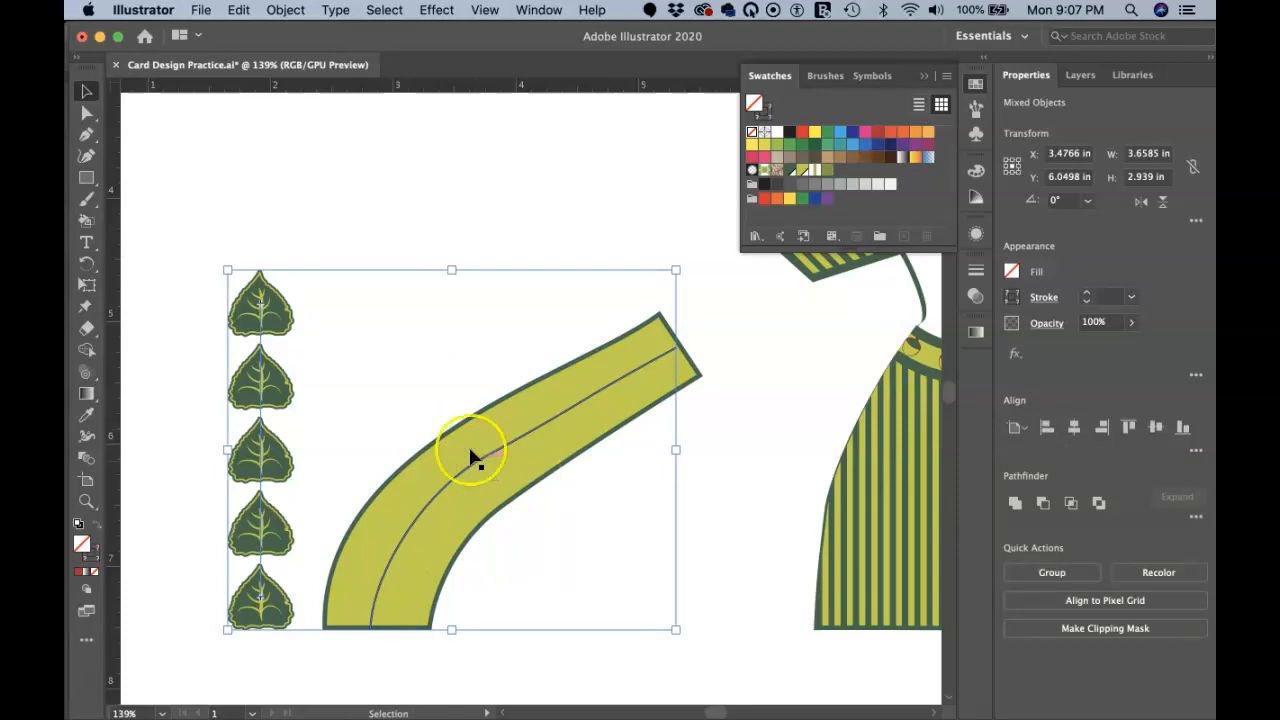
pyautogui.click(285, 10)
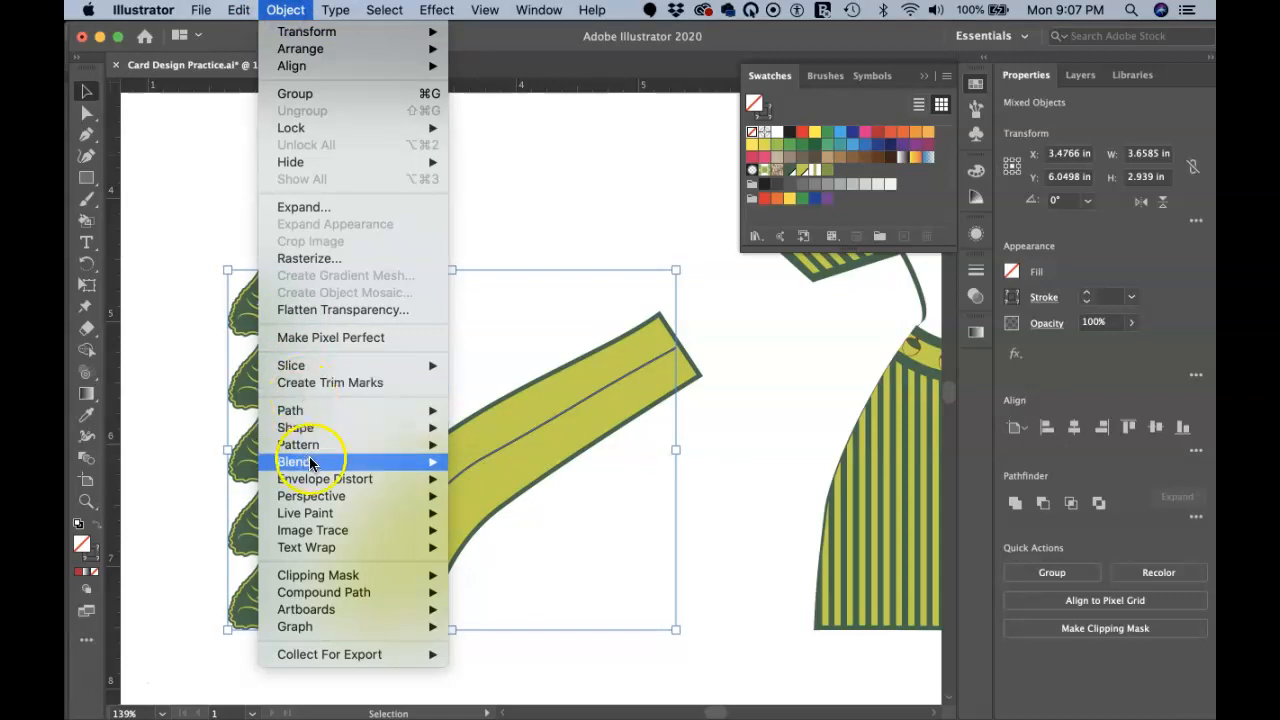
pyautogui.moveTo(311, 462)
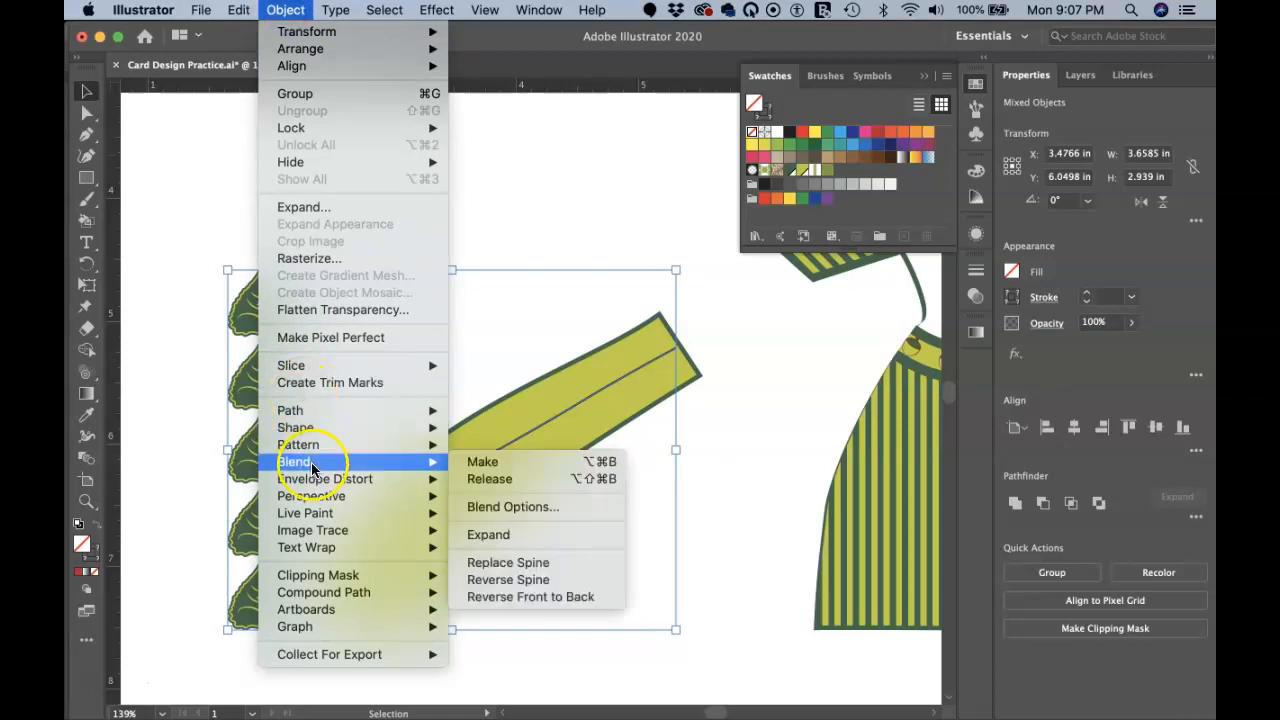
pyautogui.click(569, 563)
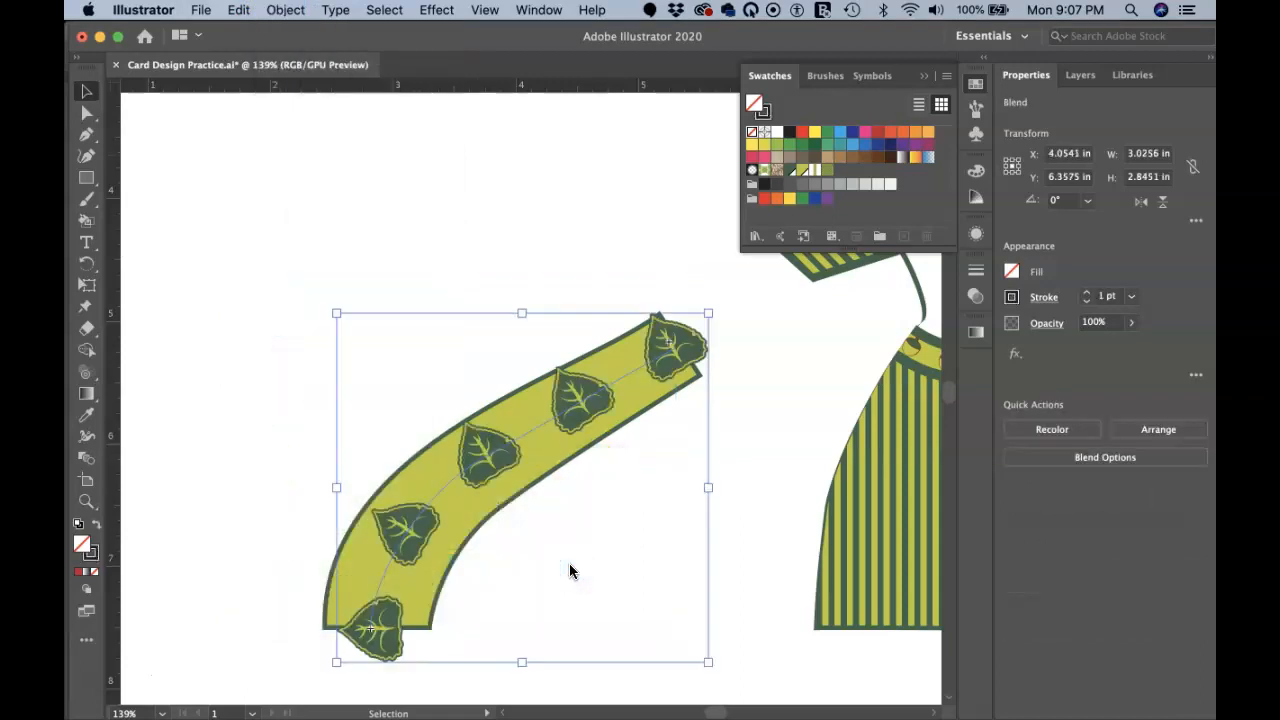
# Step: Isolate the leaf blend and rotate both end leaves about 90° clockwise so the row points up along the sleeve
pyautogui.click(389, 648)
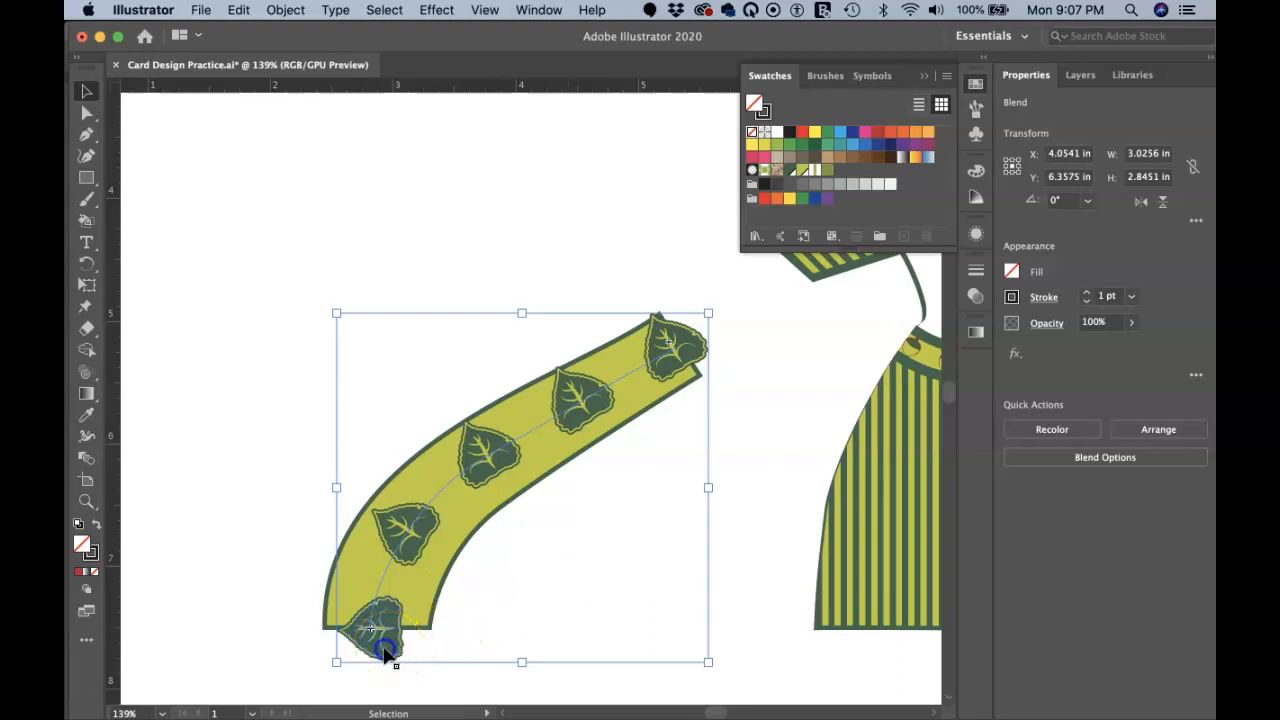
pyautogui.doubleClick(386, 652)
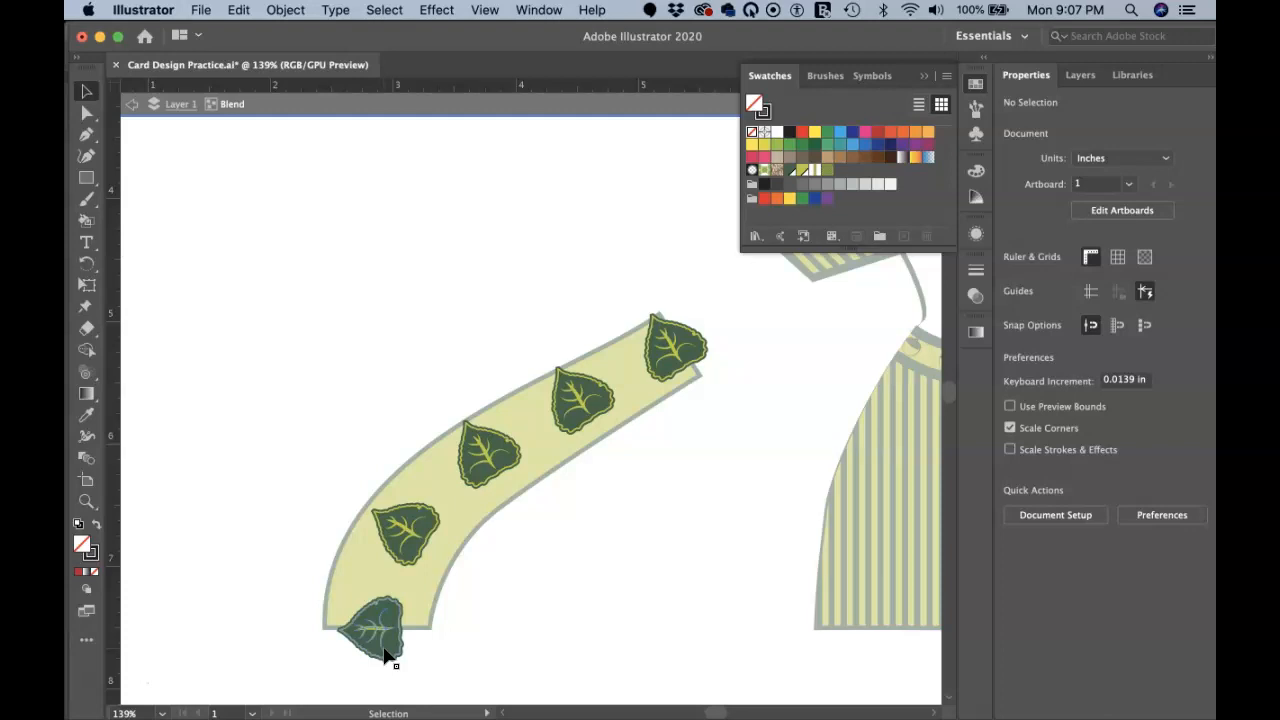
pyautogui.click(386, 652)
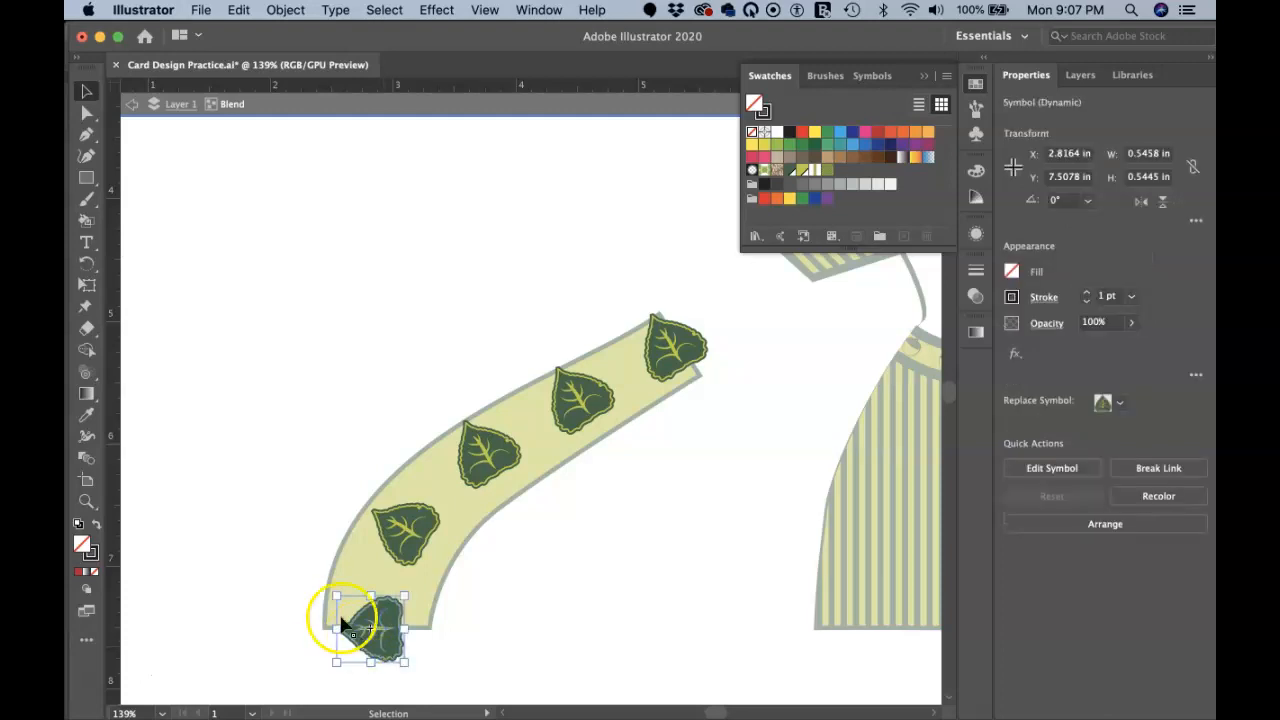
pyautogui.moveTo(329, 660); pyautogui.dragTo(337, 583)
pyautogui.click(668, 358)
pyautogui.moveTo(711, 313); pyautogui.dragTo(709, 389)
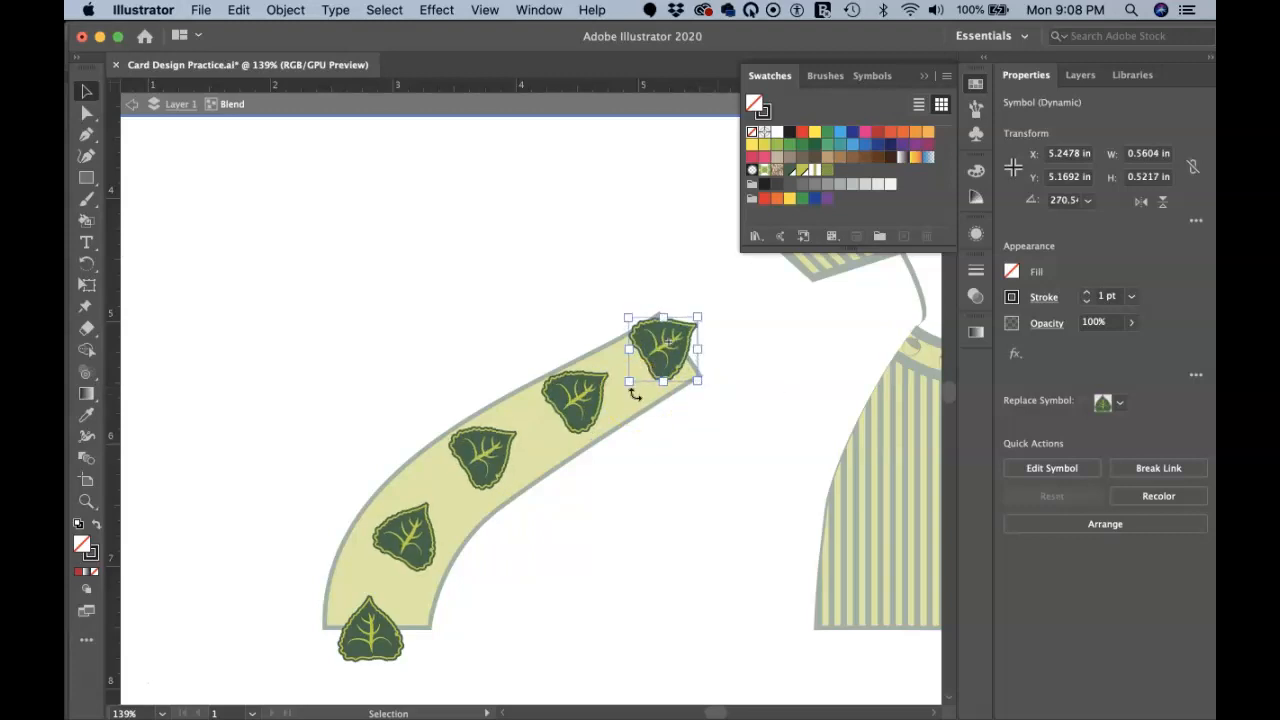
# Step: Shift the whole leaf blend slightly by its spine to centre the leaves across the sleeve band's width
pyautogui.press('a')
pyautogui.click(556, 414)
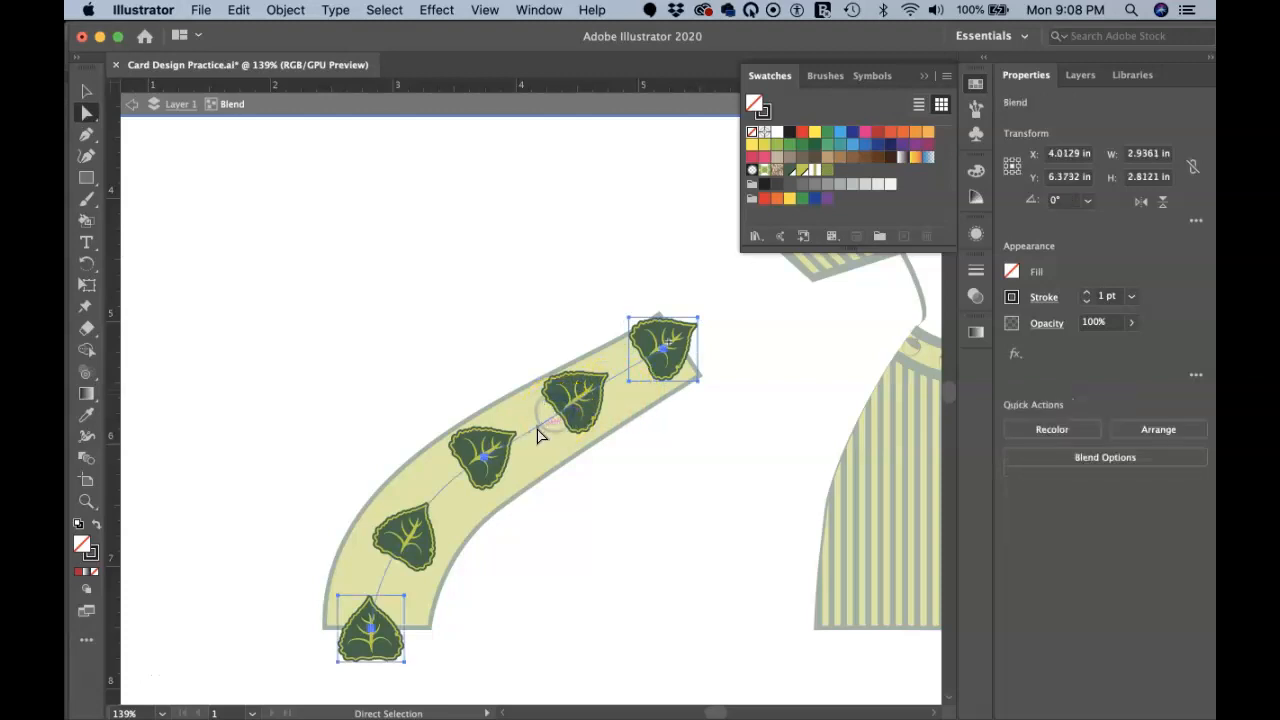
pyautogui.click(537, 432)
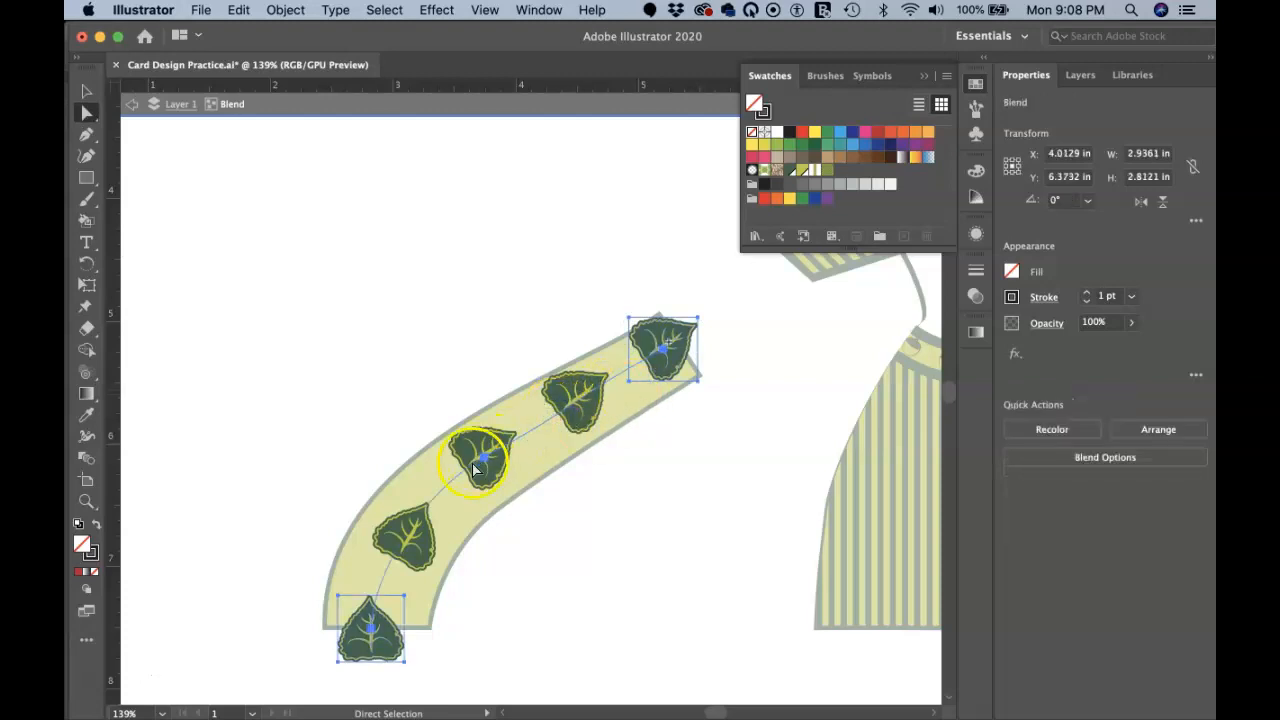
pyautogui.moveTo(485, 463); pyautogui.dragTo(487, 470)
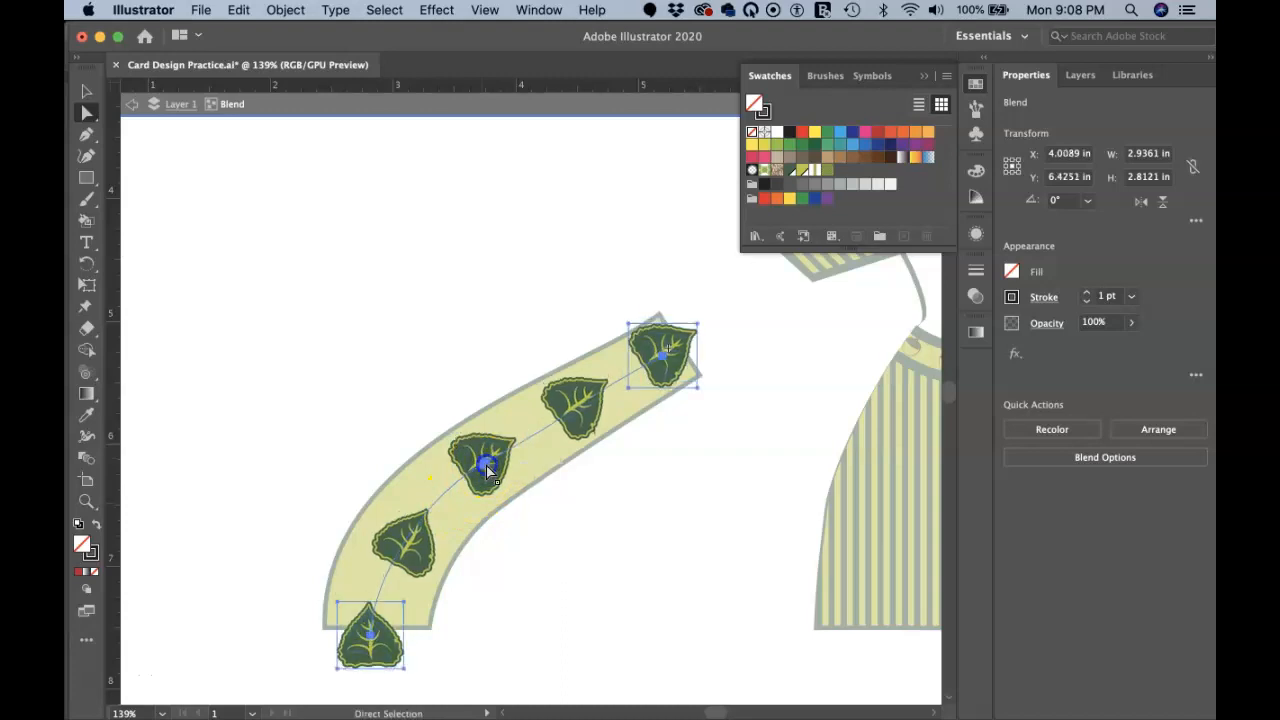
pyautogui.moveTo(490, 460); pyautogui.dragTo(490, 457)
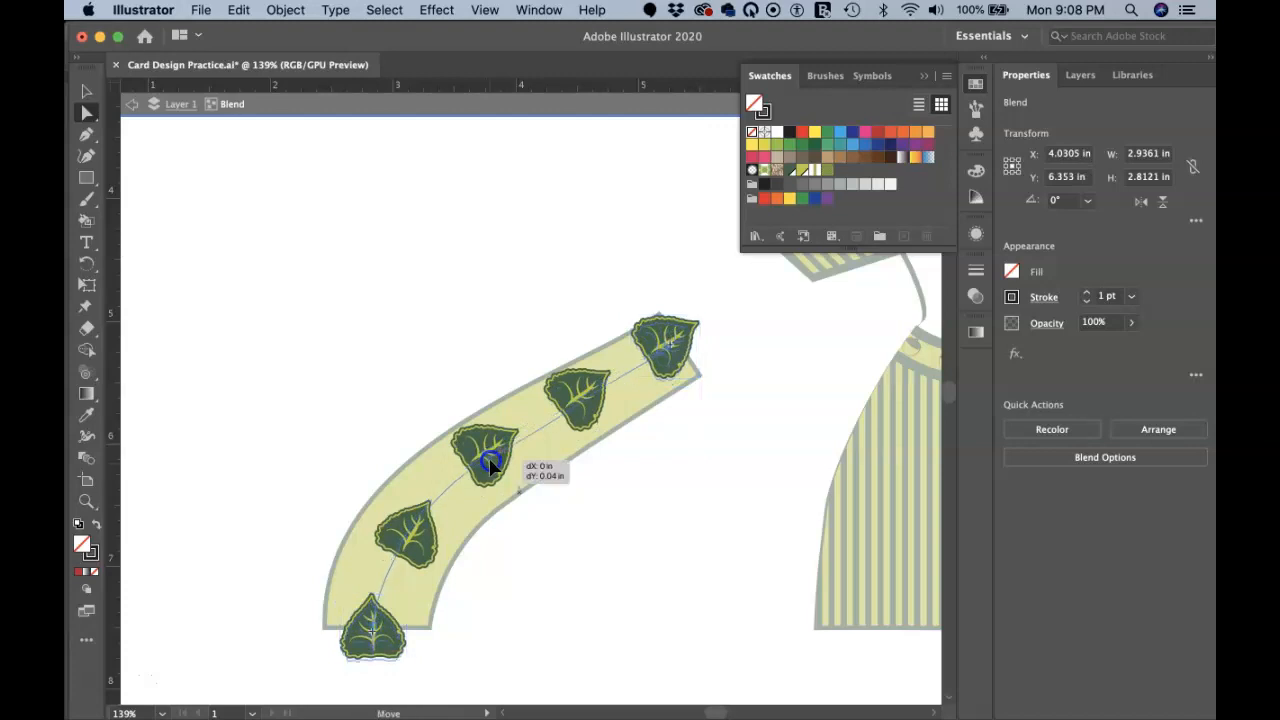
pyautogui.moveTo(490, 462); pyautogui.dragTo(490, 463)
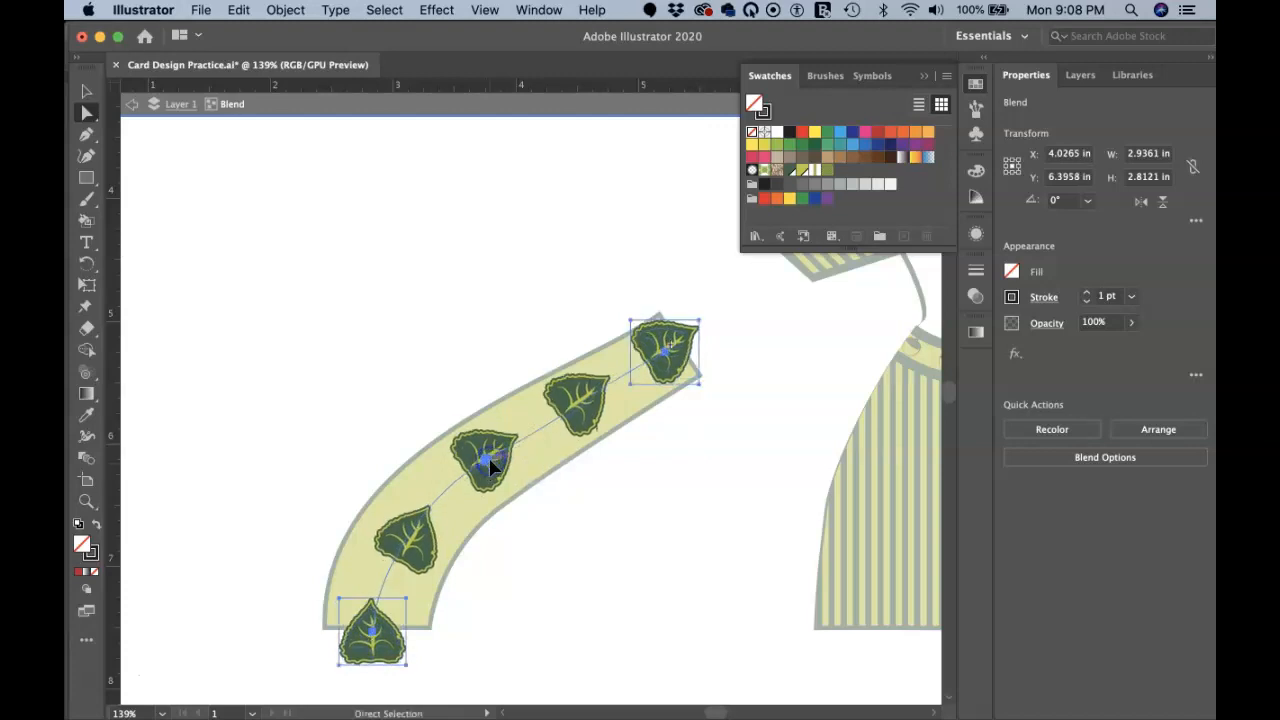
# Step: Move the spine's upper end anchor slightly outward along the sleeve and exit isolation mode
pyautogui.click(727, 364)
pyautogui.click(670, 356)
pyautogui.moveTo(673, 358); pyautogui.dragTo(675, 358)
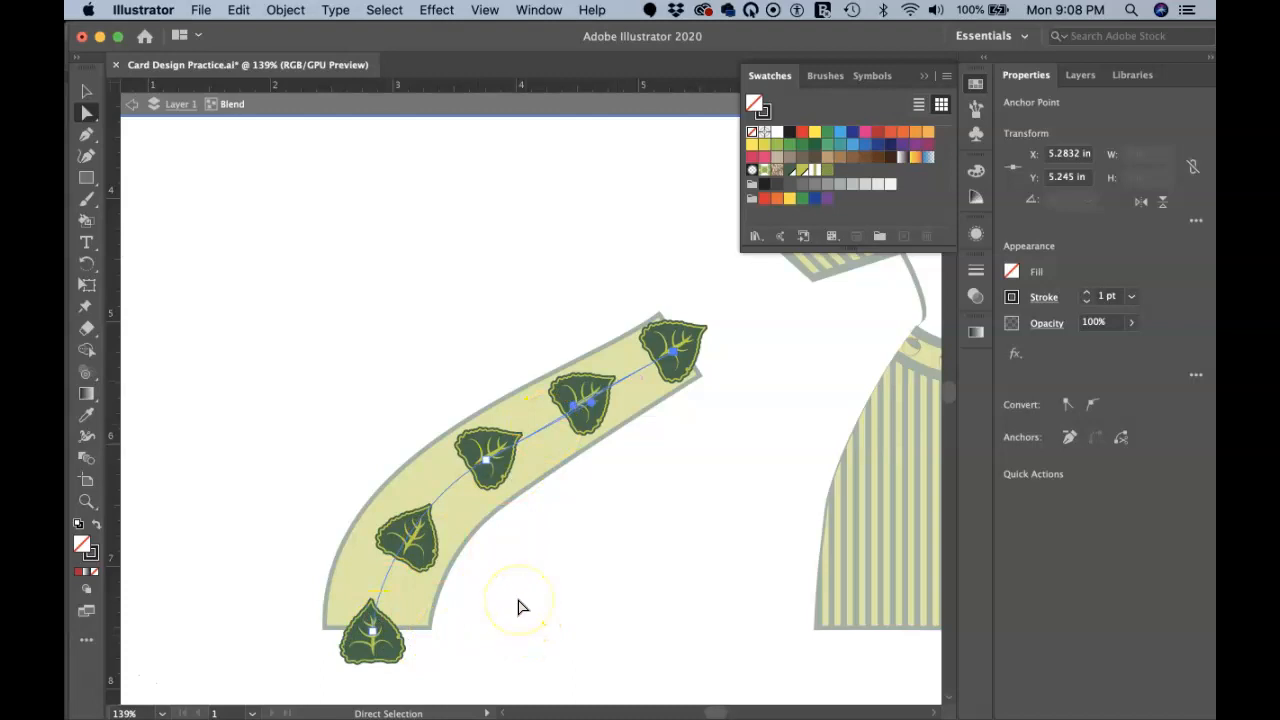
pyautogui.press('v')
pyautogui.doubleClick(701, 521)
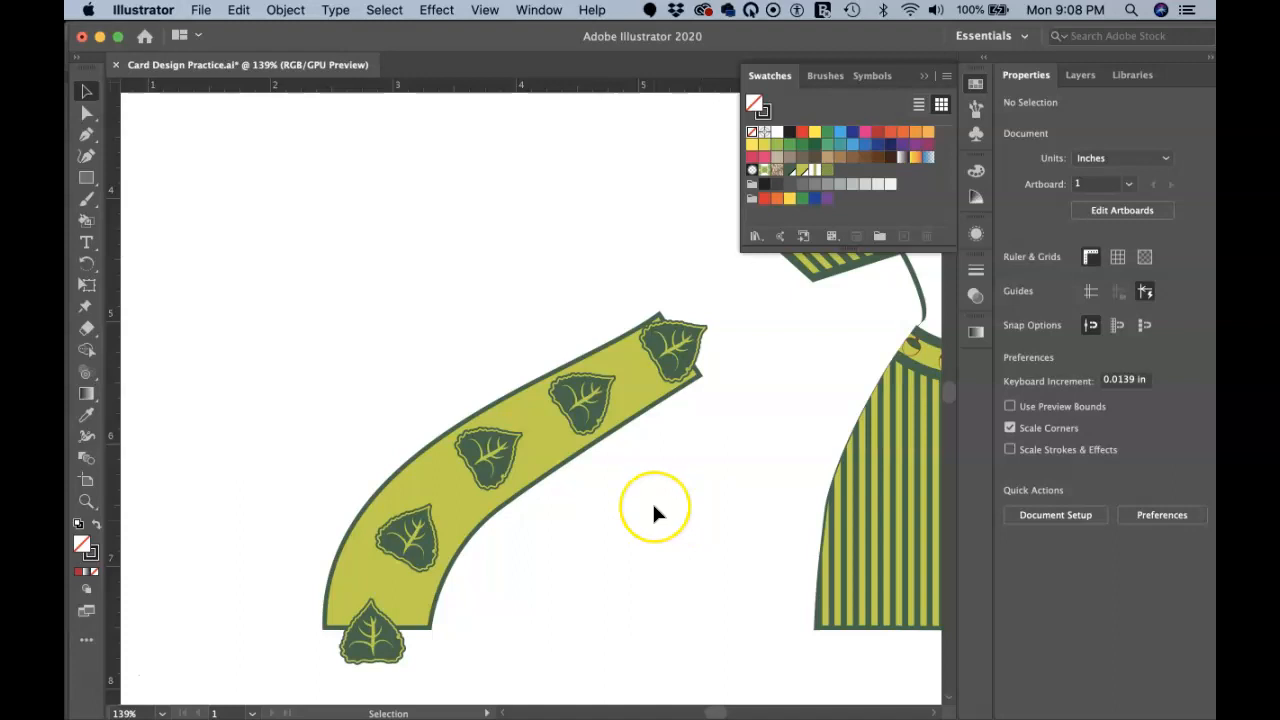
# Step: Select the sleeve band together with its leaf blend and place them diagonally across the striped shirt, aligned with its lower front corner
pyautogui.scroll(-3, 652, 500)
pyautogui.scroll(-1, 652, 513)
pyautogui.hscroll(3, 652, 513)
pyautogui.scroll(1, 652, 513)
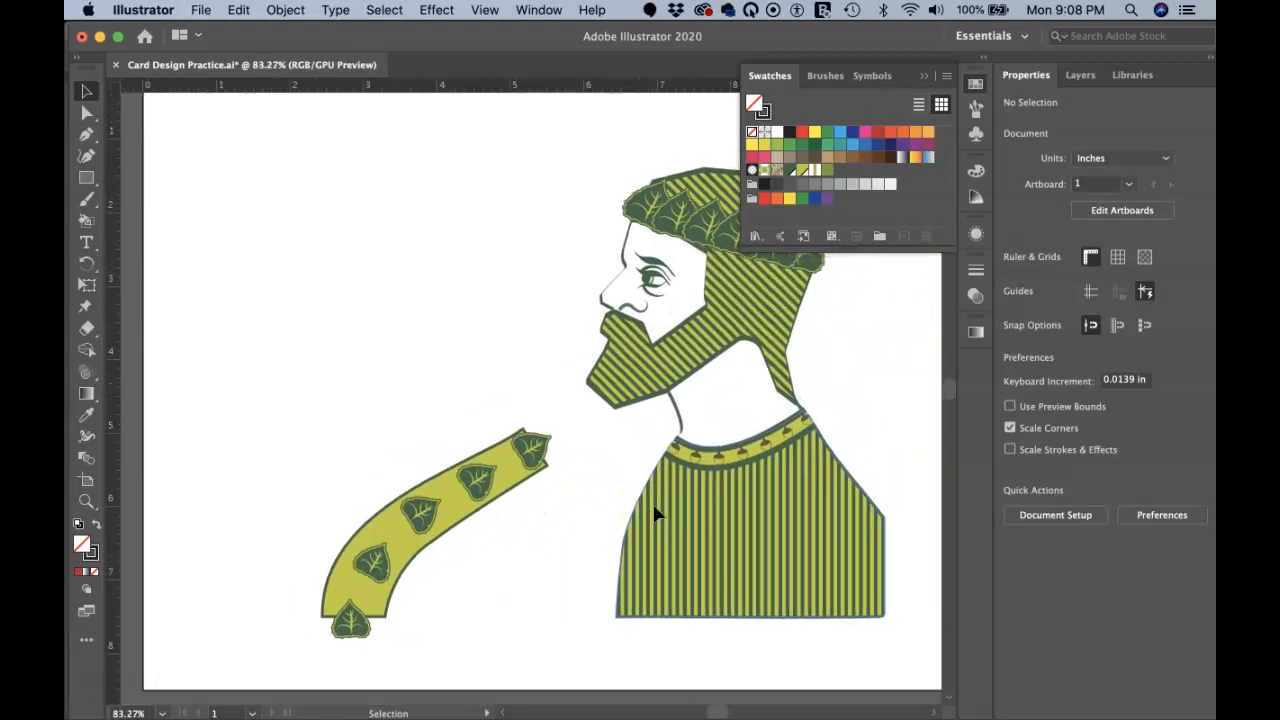
pyautogui.click(418, 532)
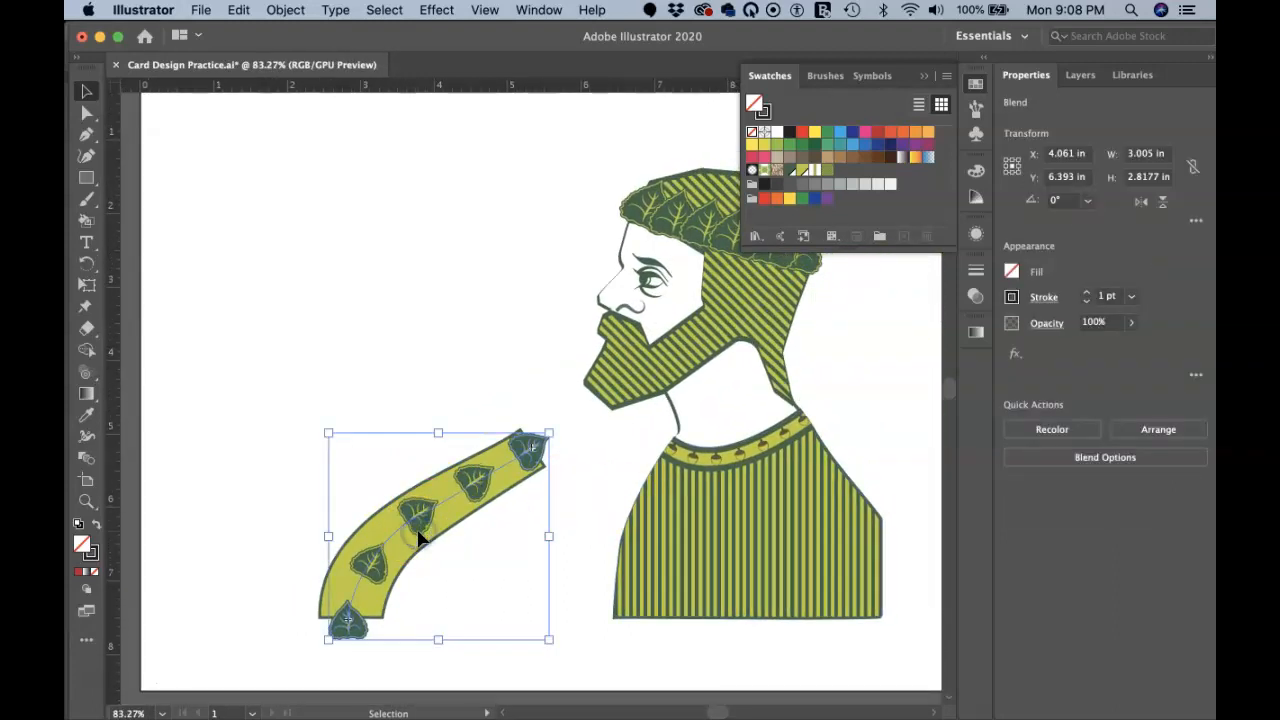
pyautogui.click(382, 388)
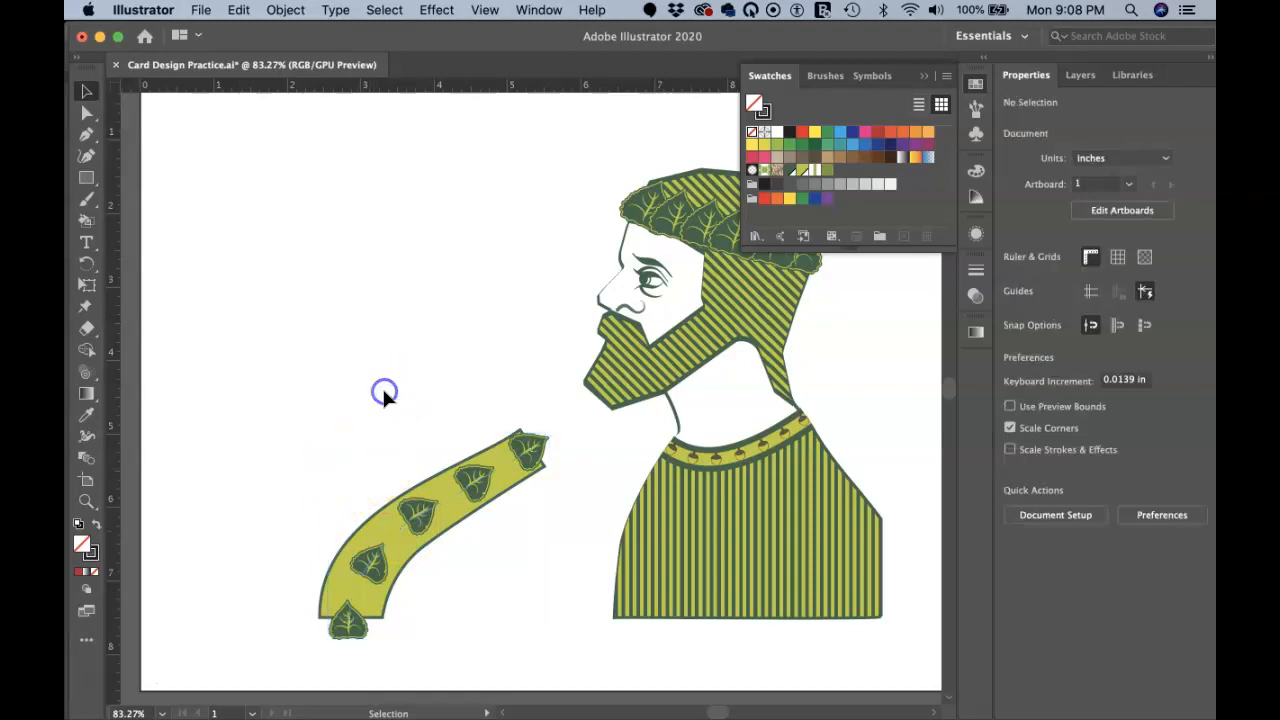
pyautogui.click(414, 520)
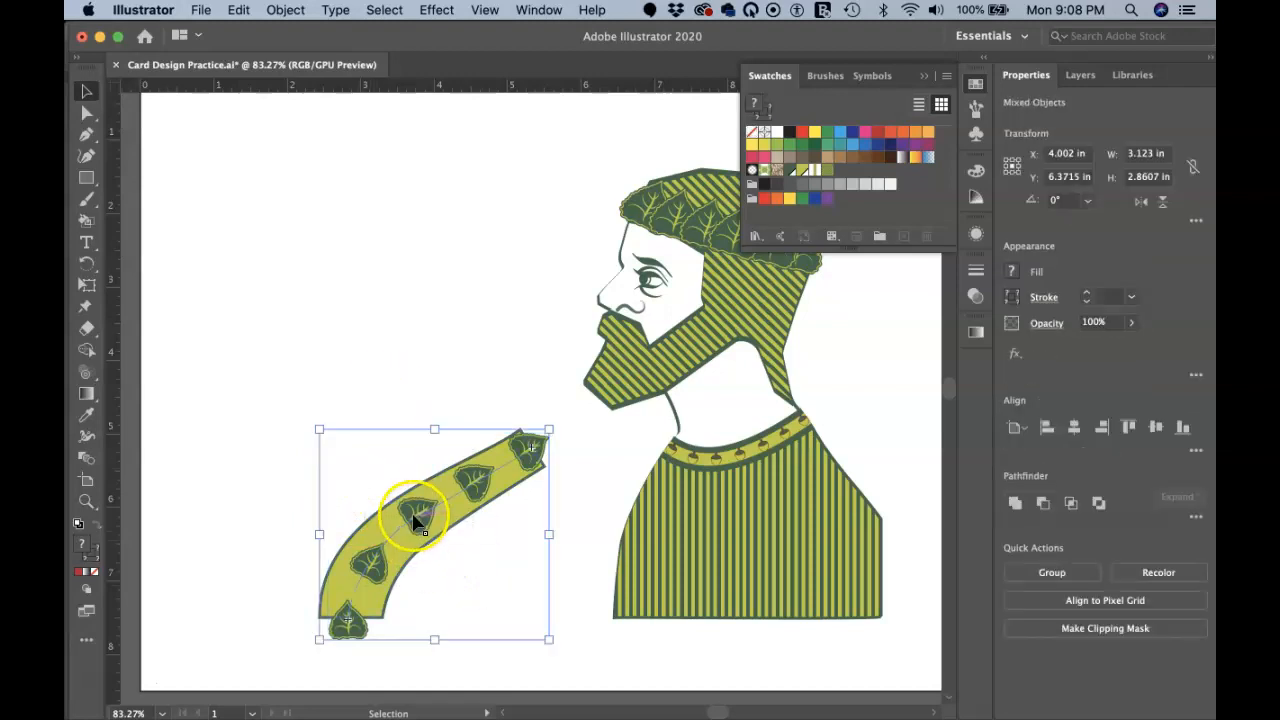
pyautogui.moveTo(414, 518); pyautogui.dragTo(711, 523)
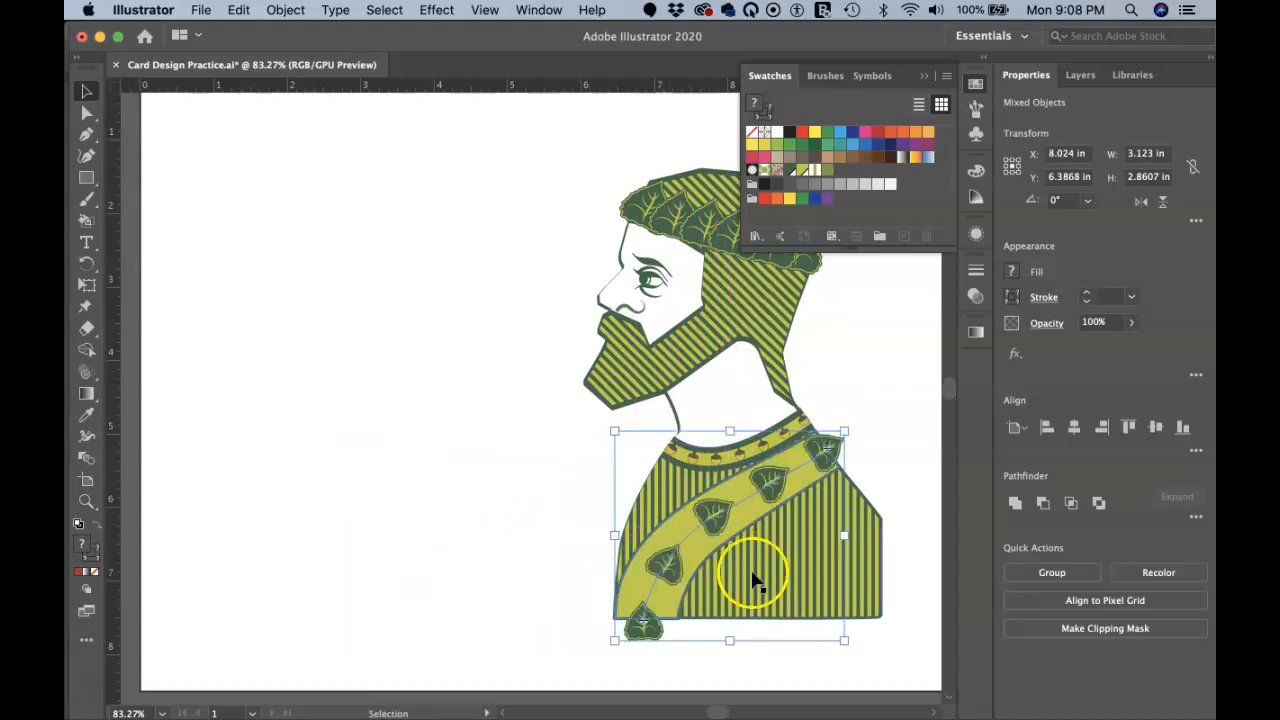
# Step: Select the striped shirt shape and bring it to the front of the artwork
pyautogui.click(897, 579)
pyautogui.click(846, 566)
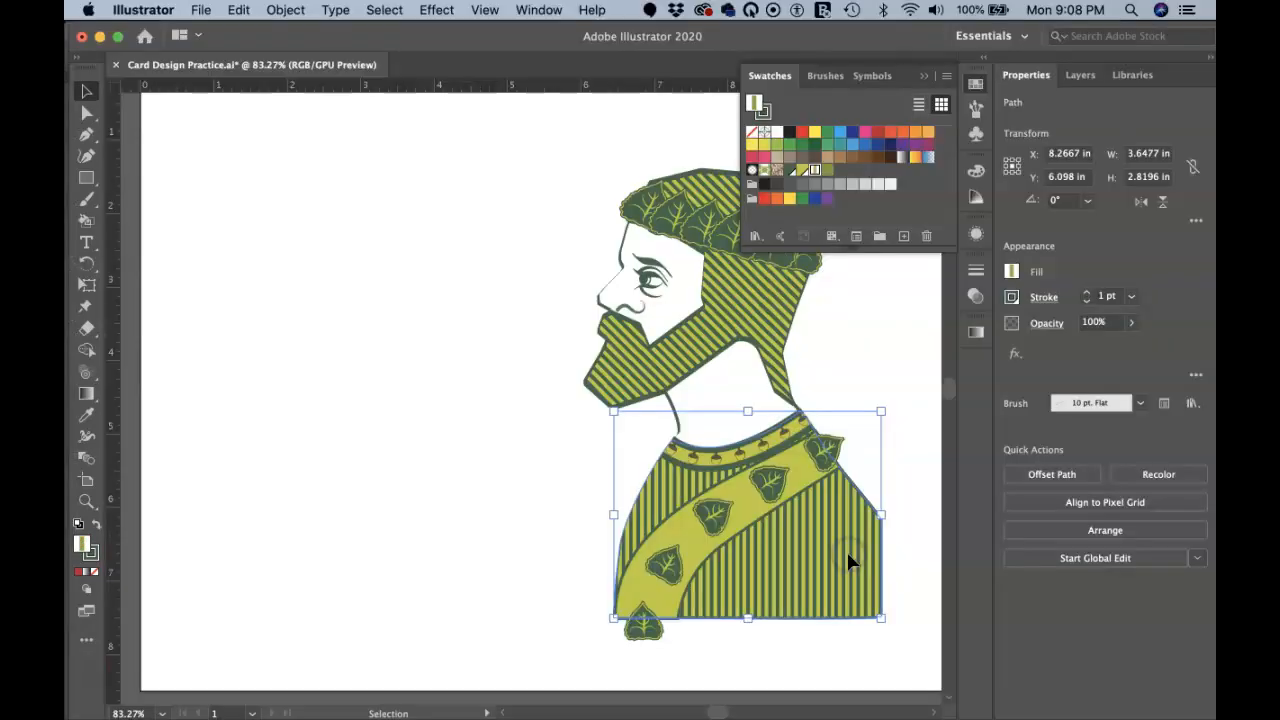
pyautogui.press('a')
pyautogui.press('v')
pyautogui.press('a')
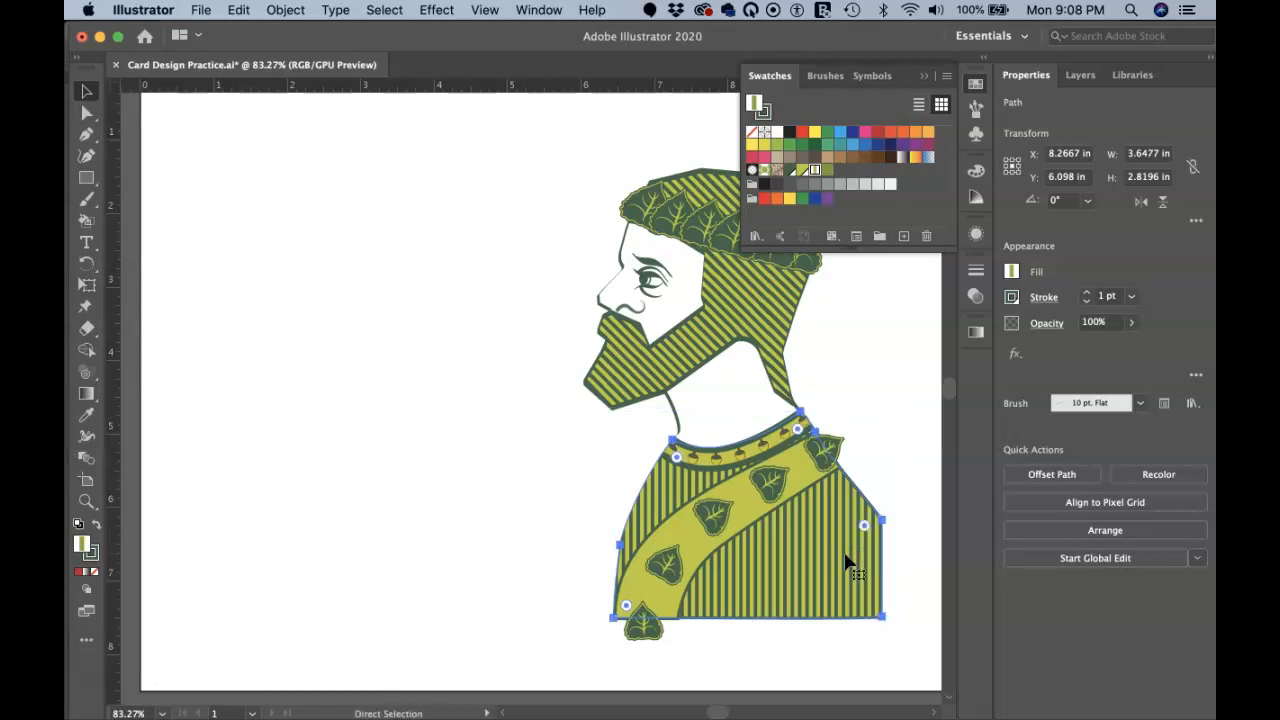
pyautogui.press('v')
pyautogui.press('a')
pyautogui.press('v')
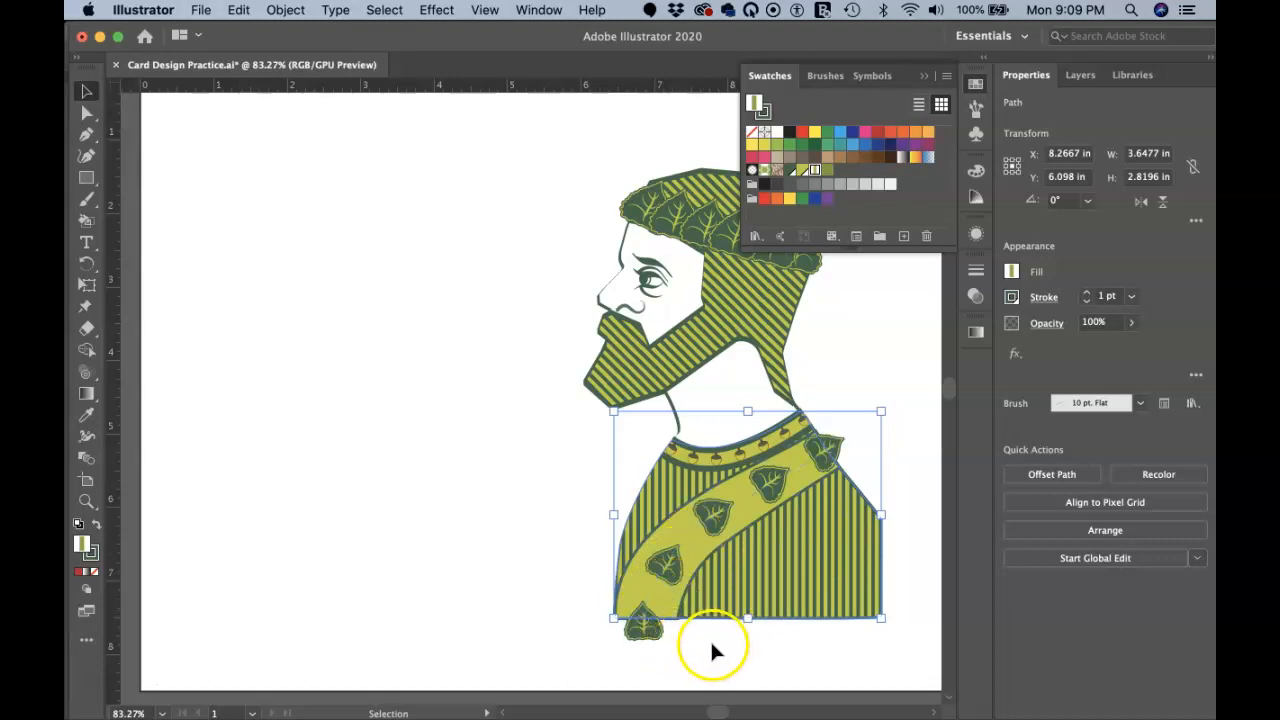
pyautogui.press('a')
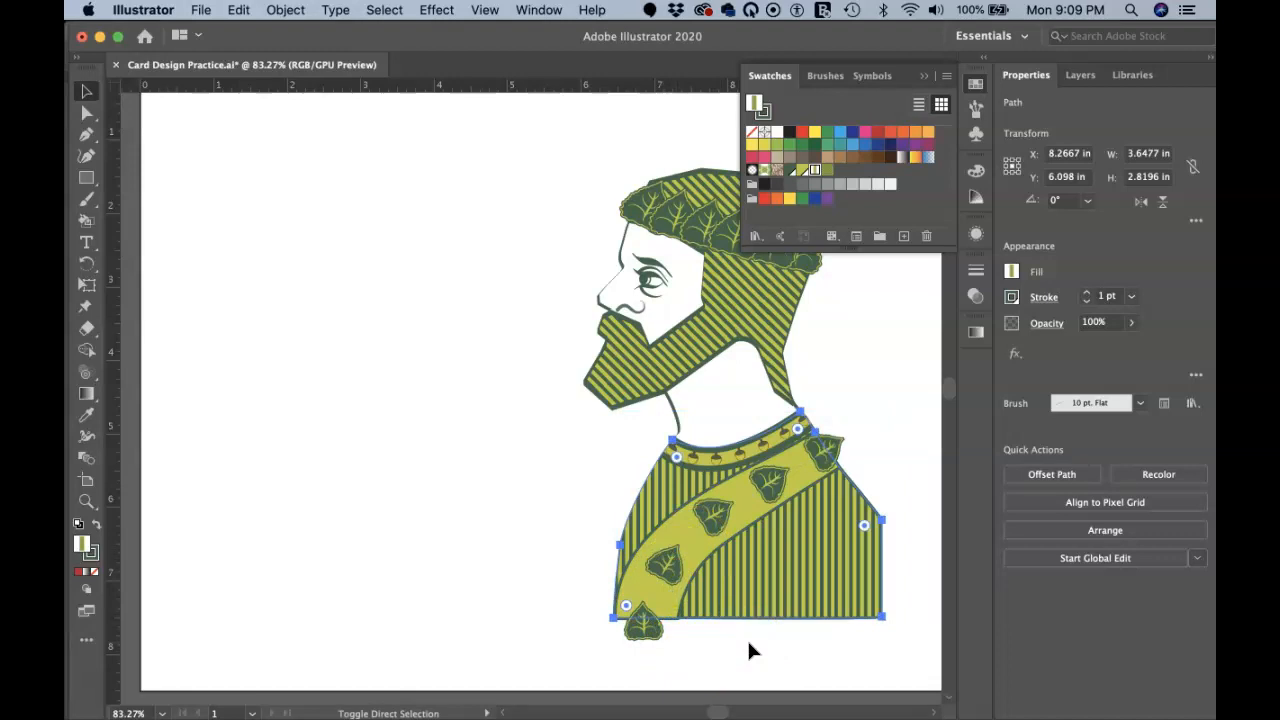
pyautogui.press('shift+super+]')
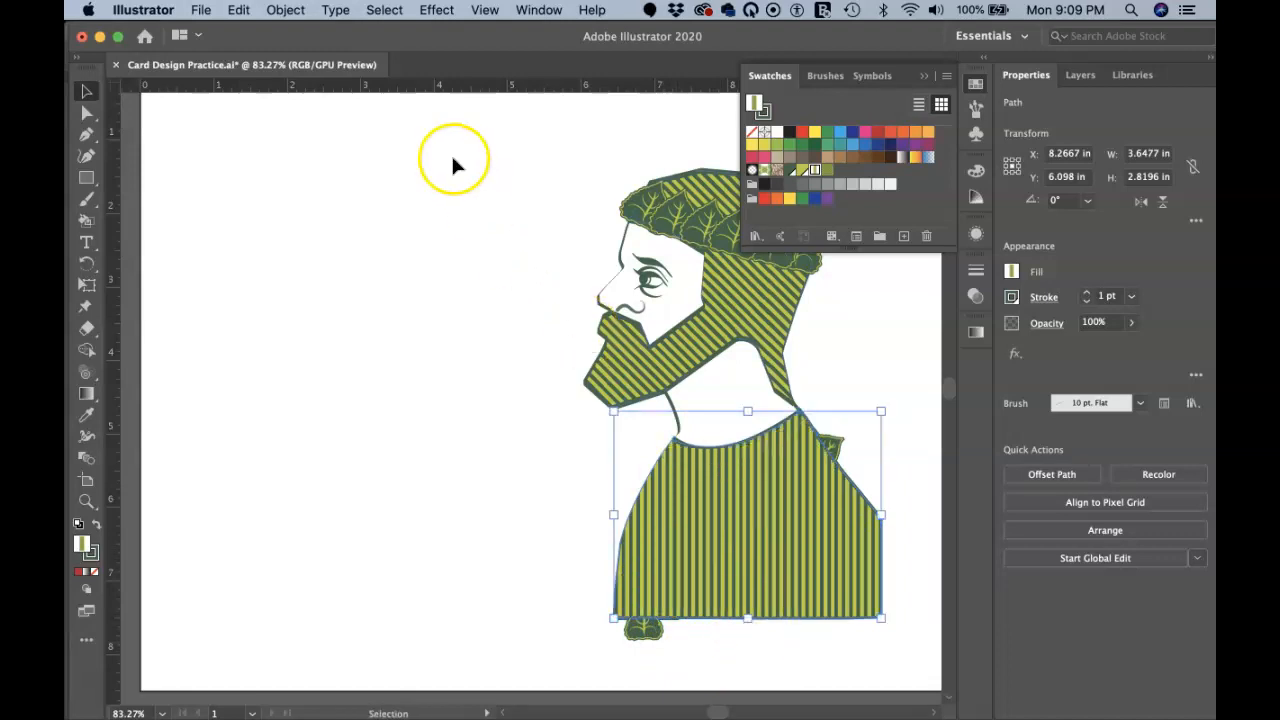
pyautogui.click(286, 12)
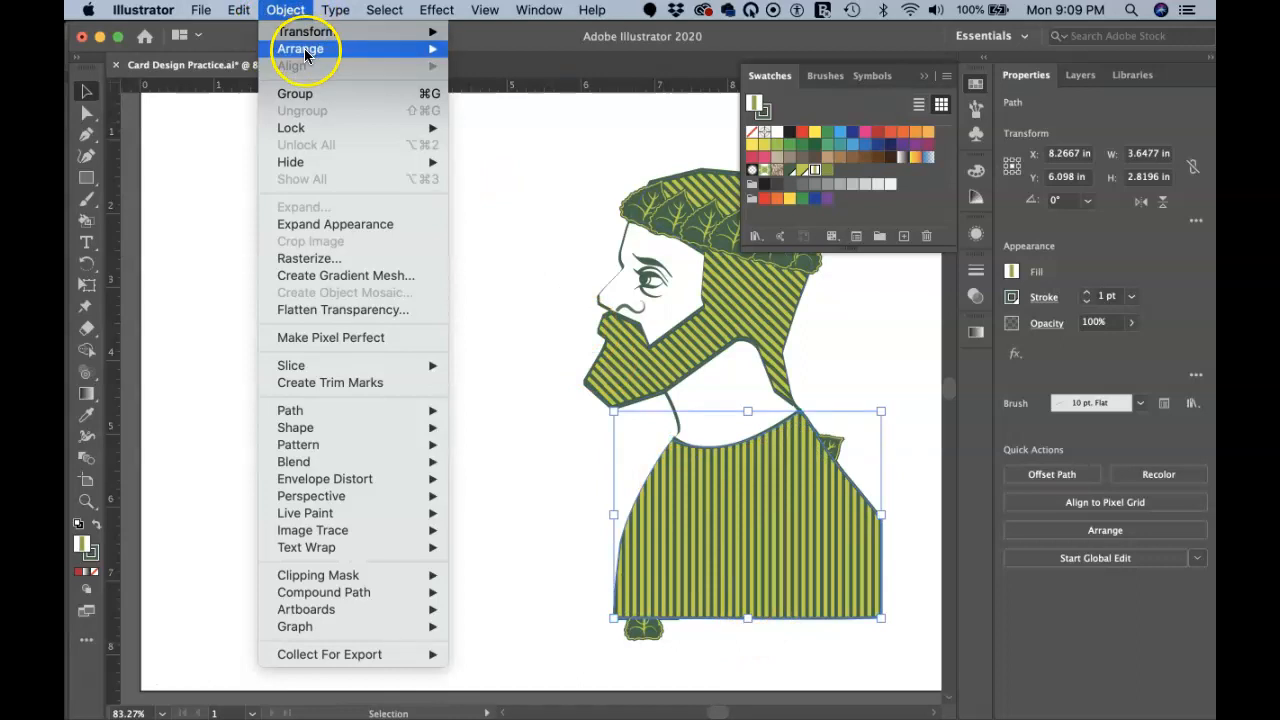
pyautogui.moveTo(305, 55)
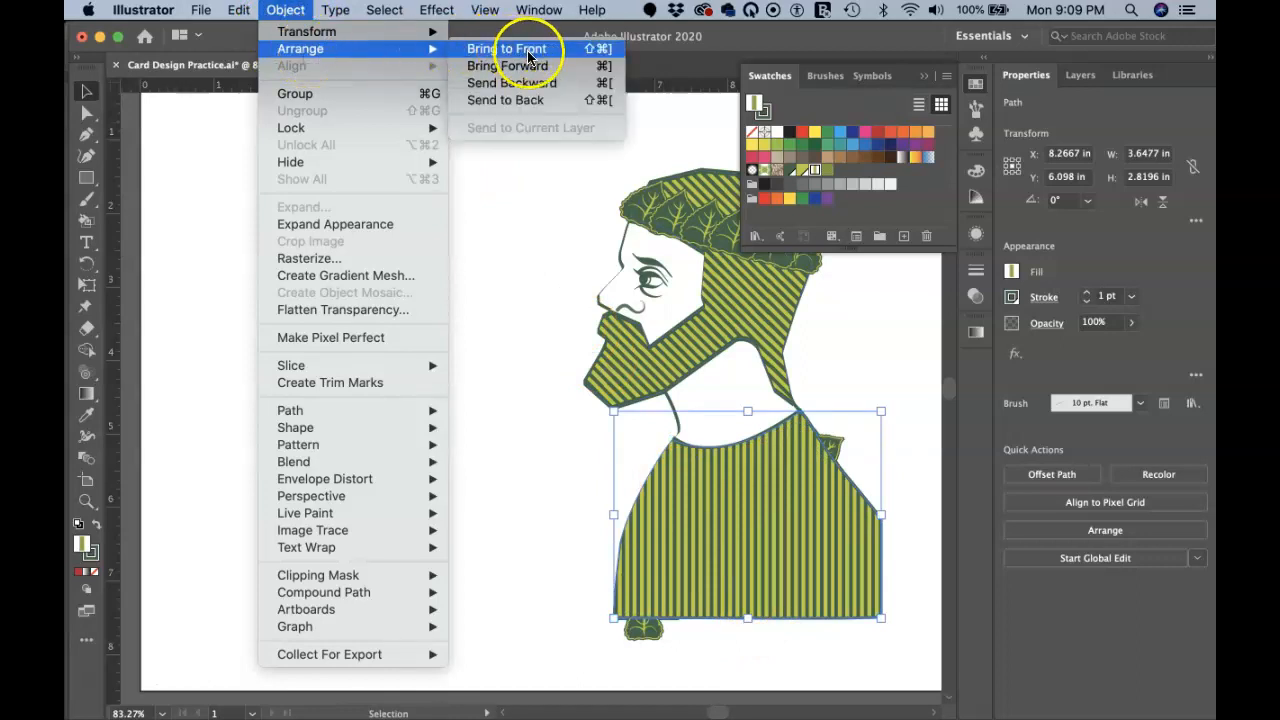
pyautogui.click(530, 173)
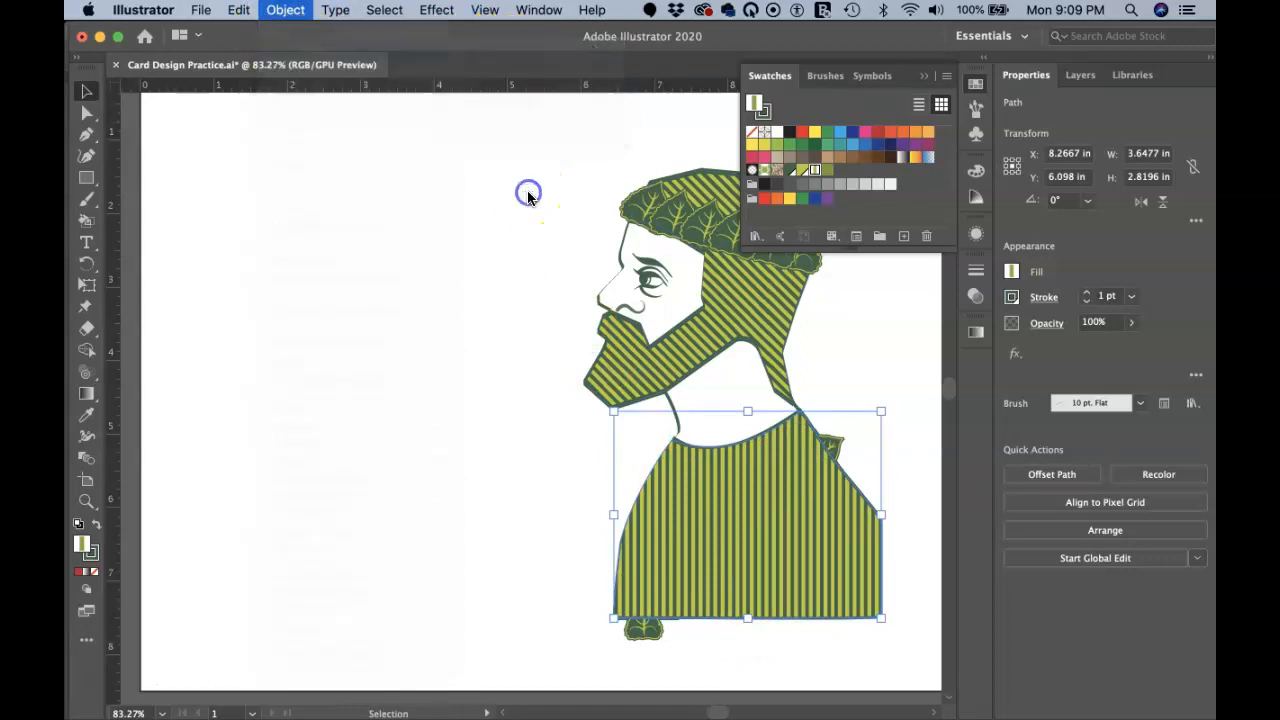
# Step: Select the shirt, the diagonal band and the leaf blend, and make a clipping mask from the shirt shape
pyautogui.click(657, 652)
pyautogui.moveTo(666, 652); pyautogui.dragTo(644, 583)
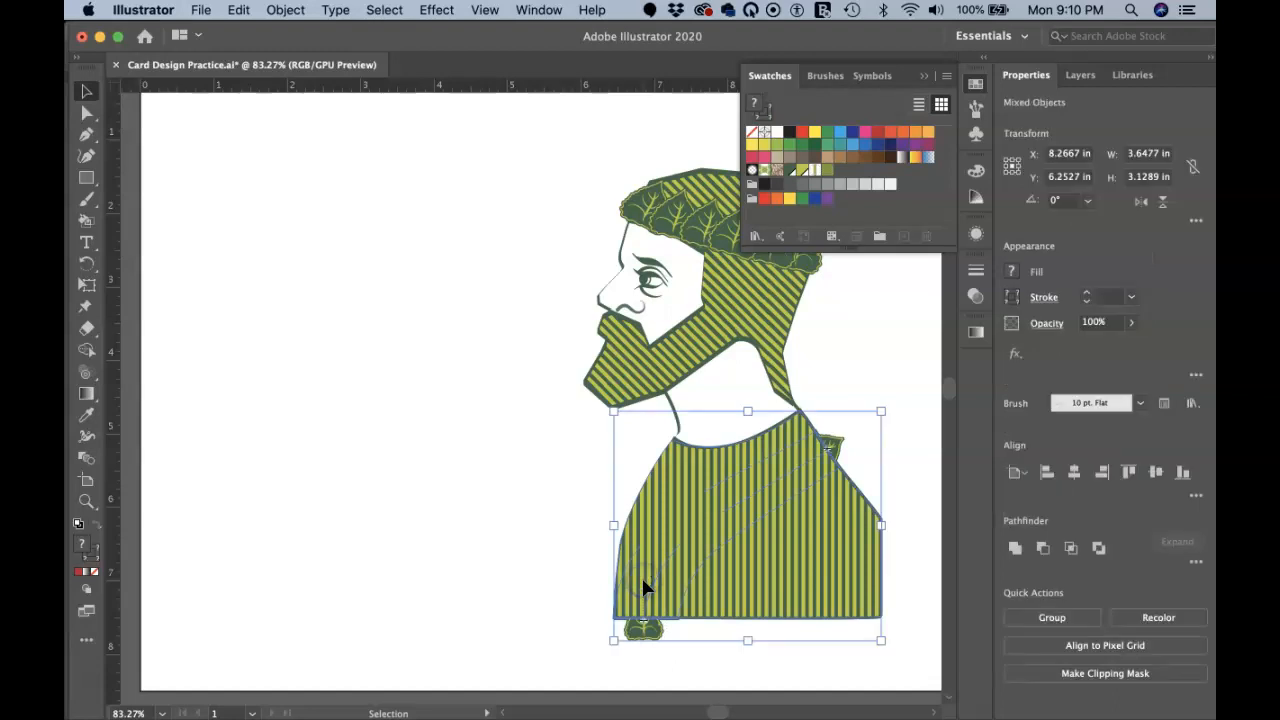
pyautogui.click(651, 657)
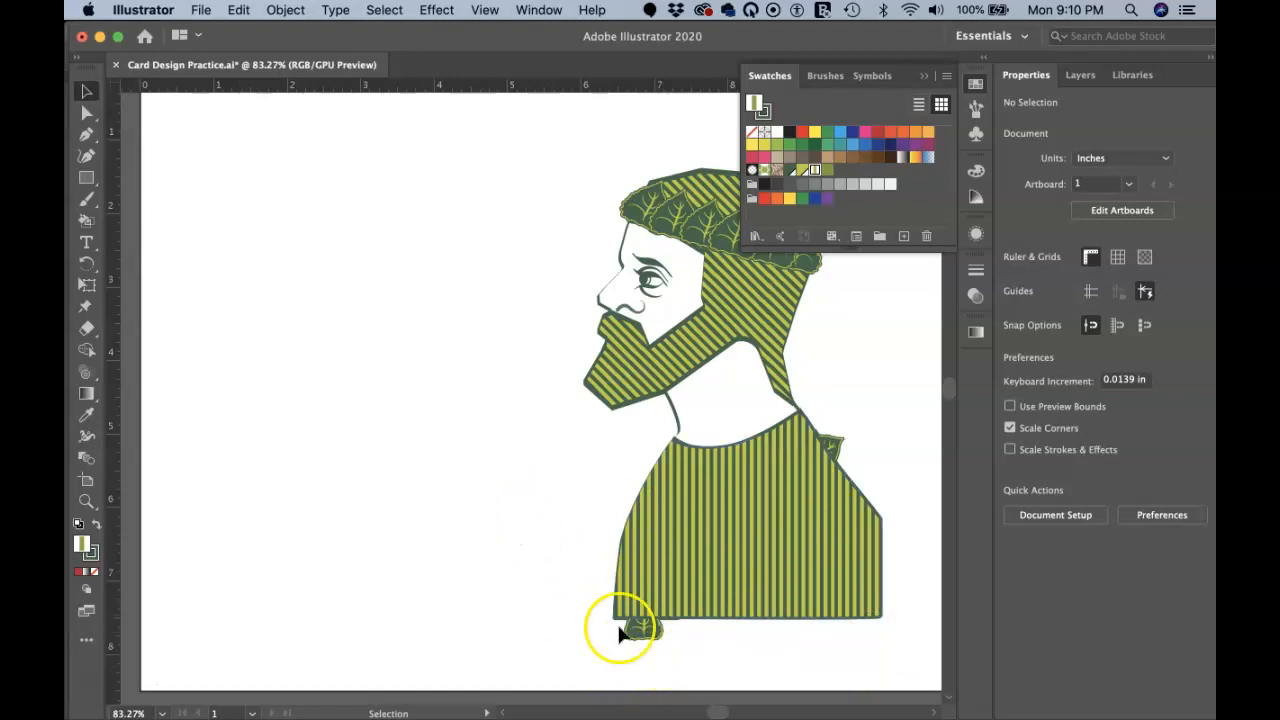
pyautogui.click(659, 662)
pyautogui.moveTo(659, 660); pyautogui.dragTo(640, 571)
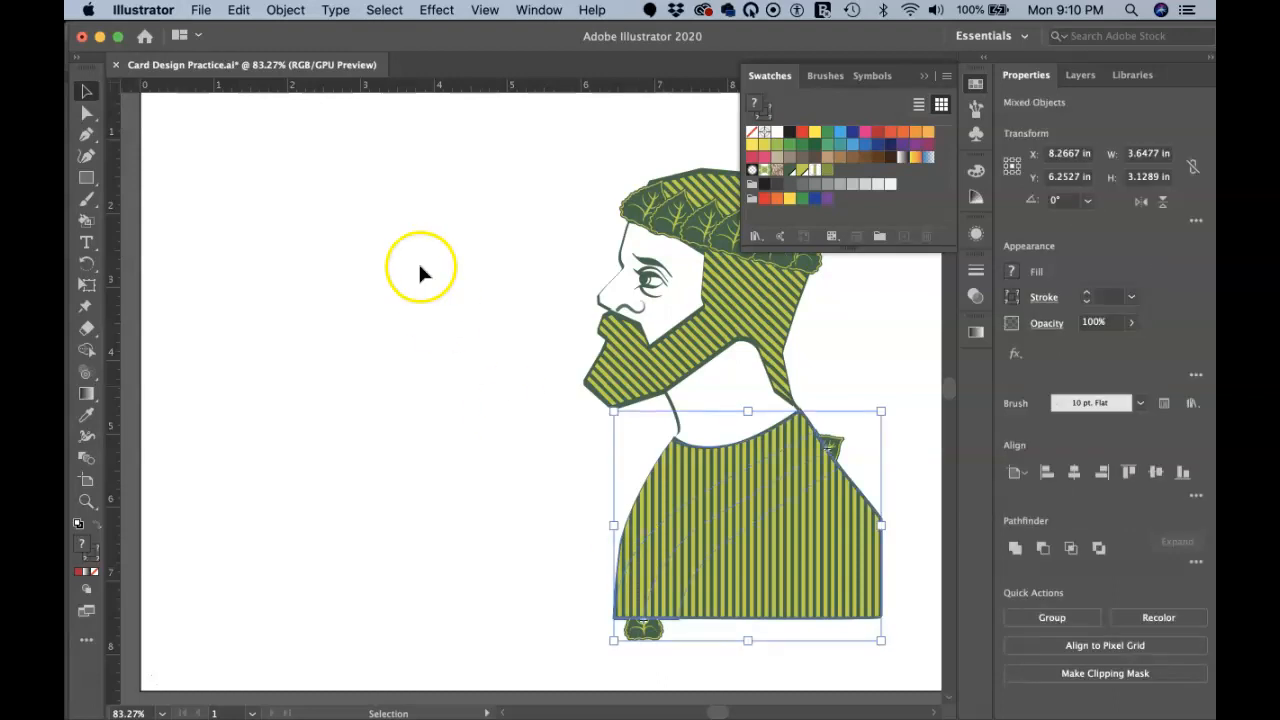
pyautogui.click(285, 10)
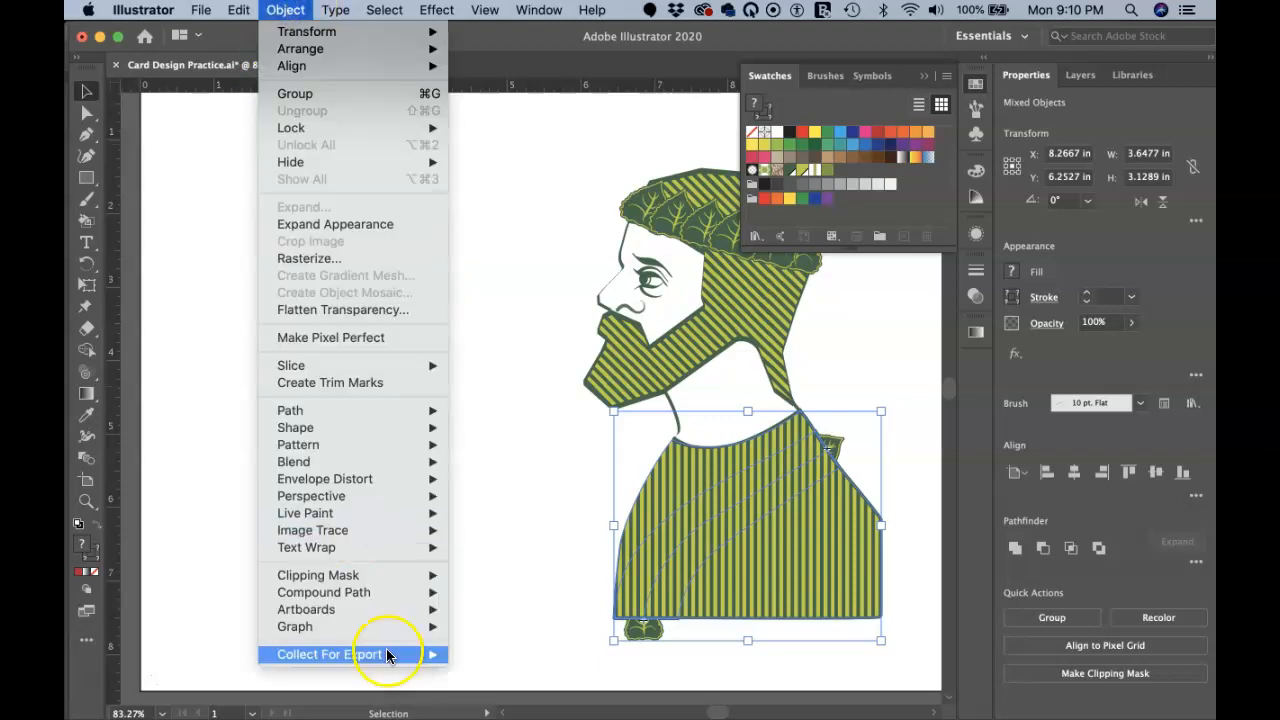
pyautogui.moveTo(380, 570)
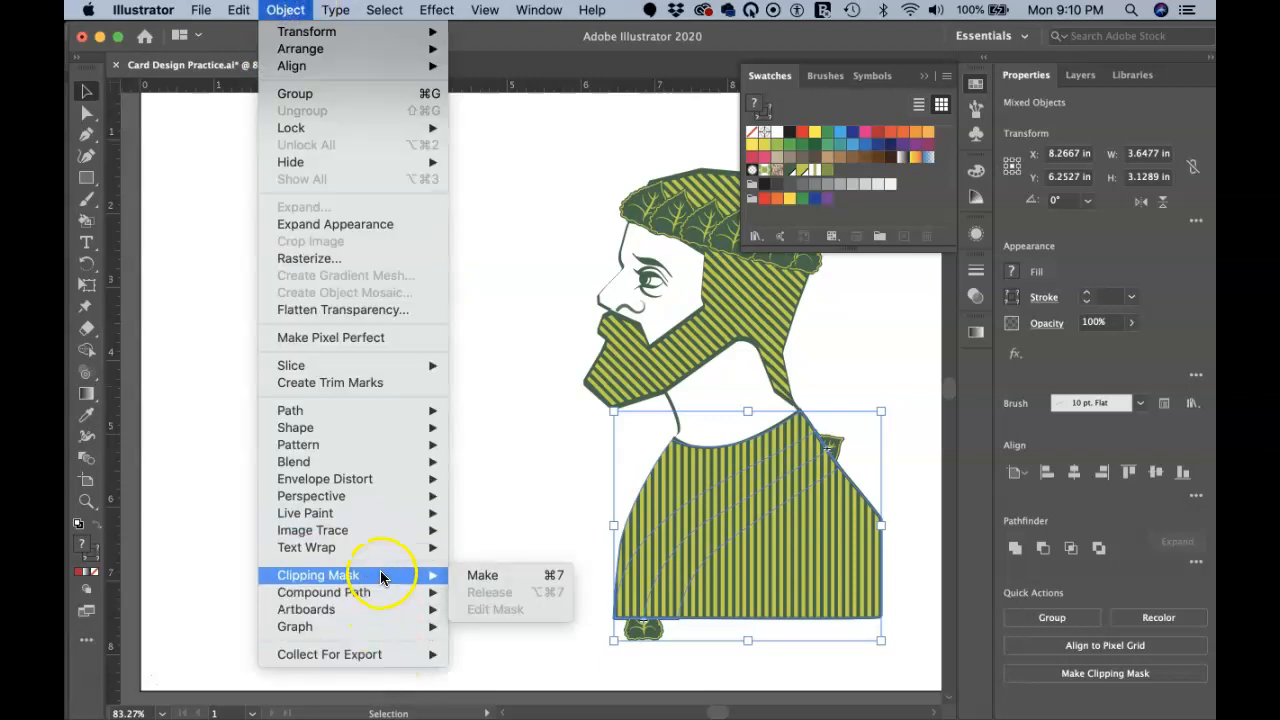
pyautogui.click(516, 585)
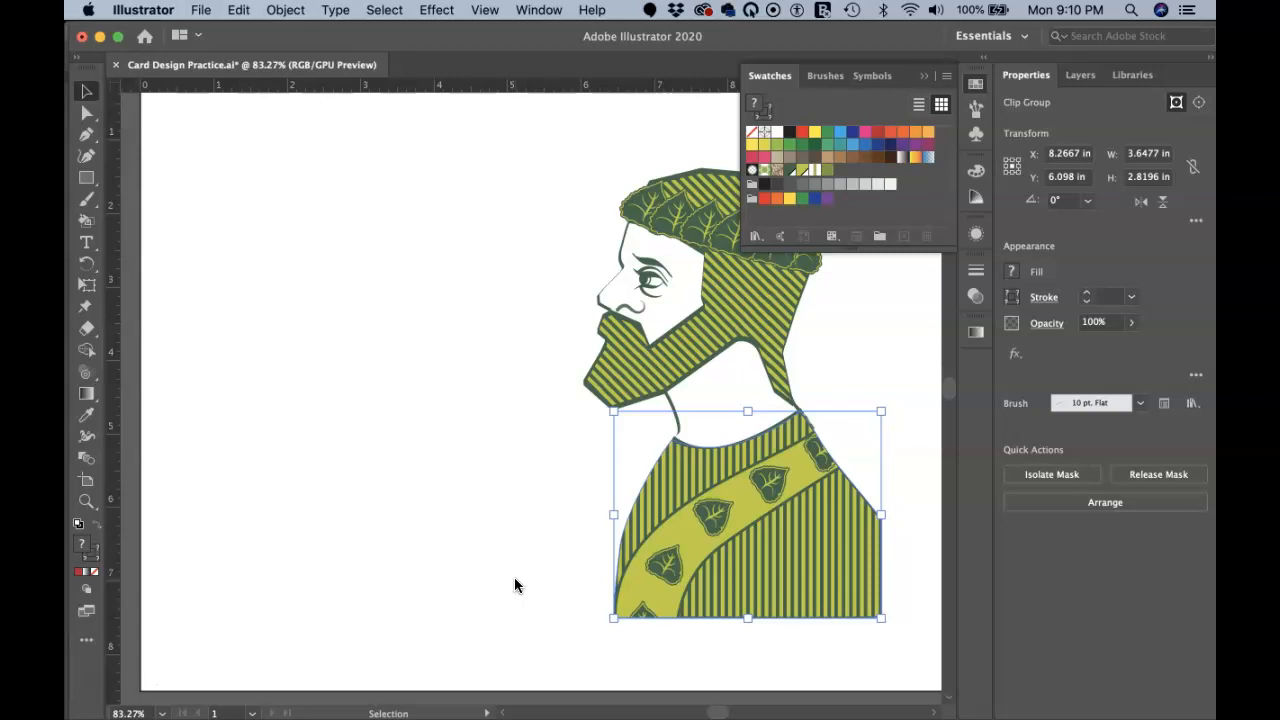
pyautogui.click(687, 474)
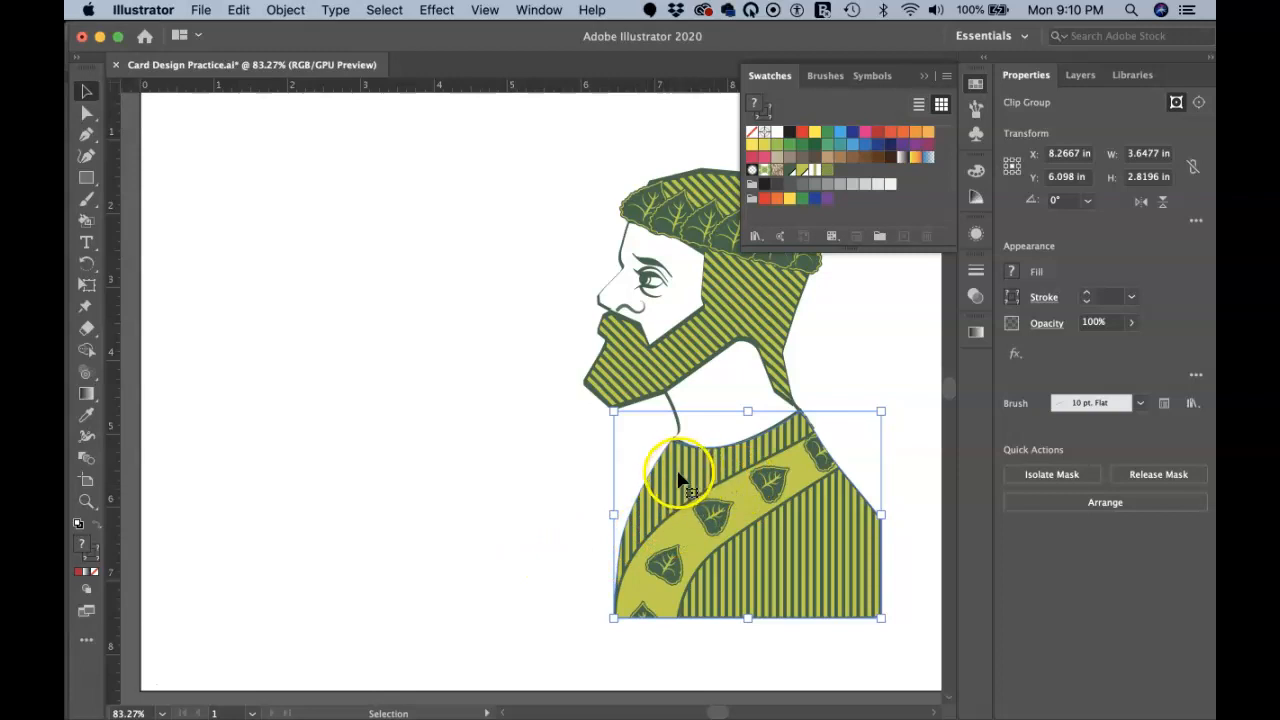
# Step: Deselect the clipped shirt group and put the swatches away
pyautogui.click(843, 394)
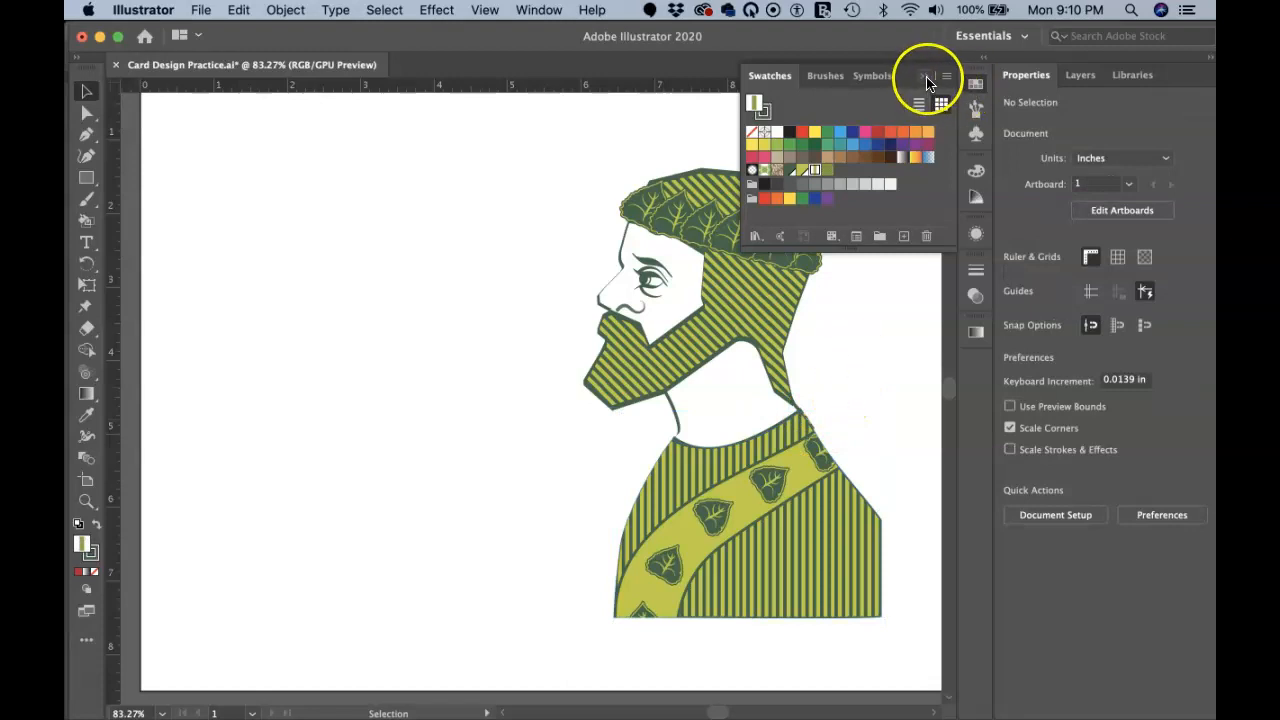
pyautogui.click(970, 88)
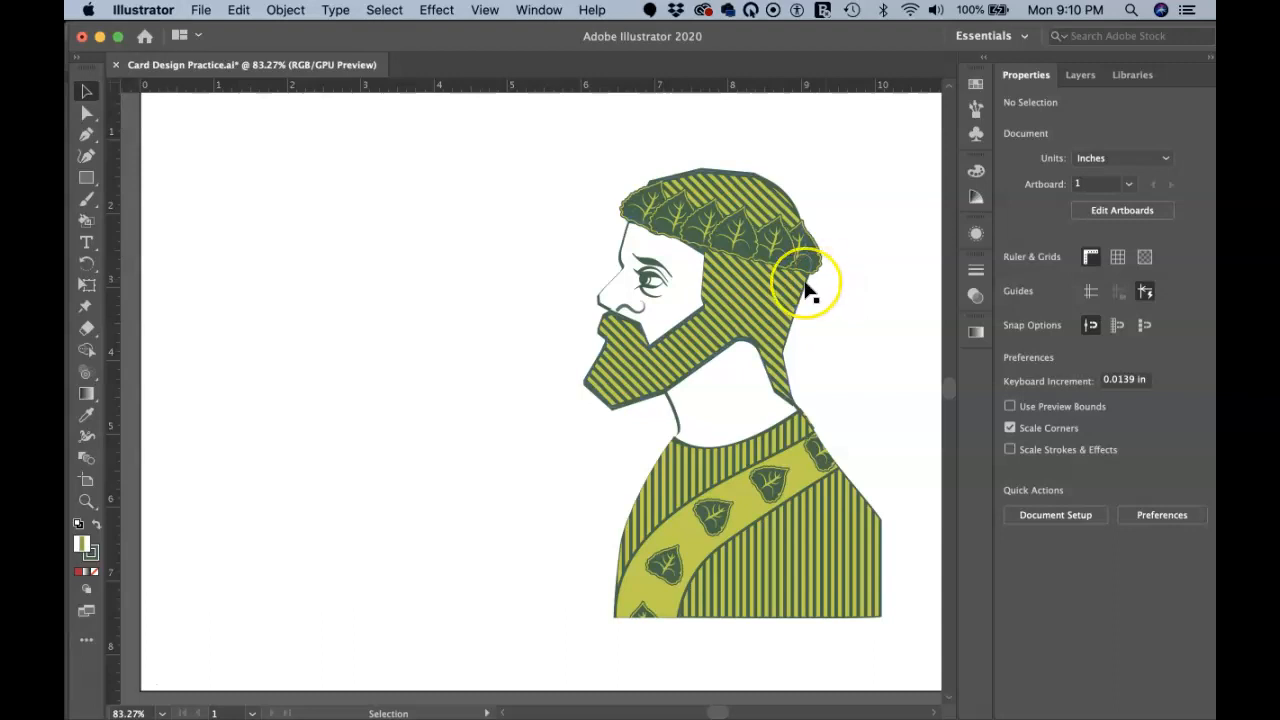
pyautogui.hscroll(3, 805, 285)
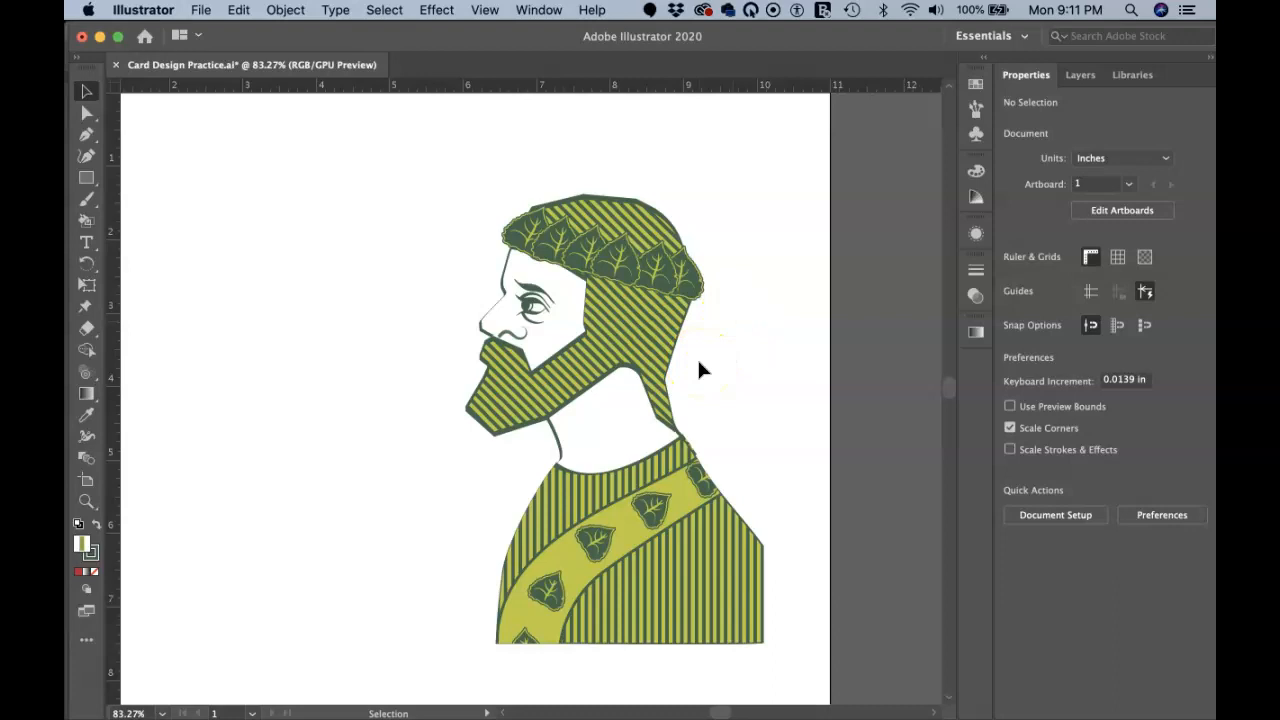
# Step: Open the cottonwood 5 leaf symbol for editing
pyautogui.click(978, 136)
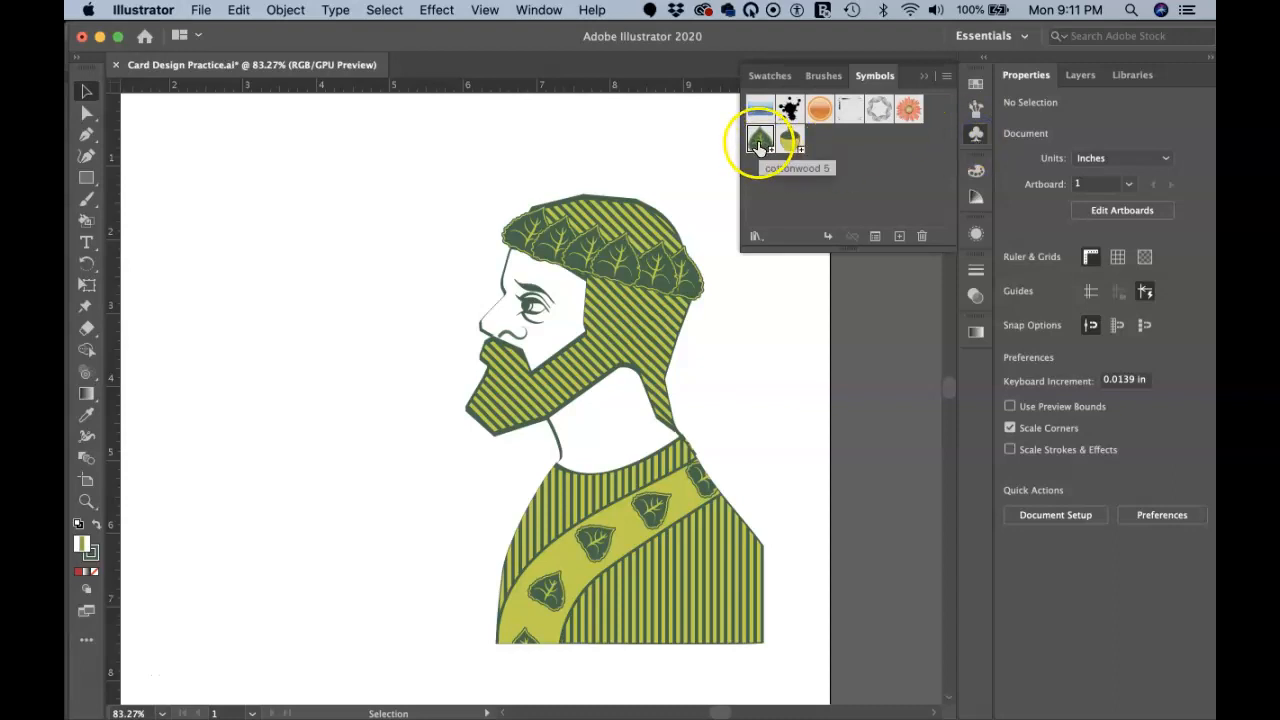
pyautogui.doubleClick(758, 146)
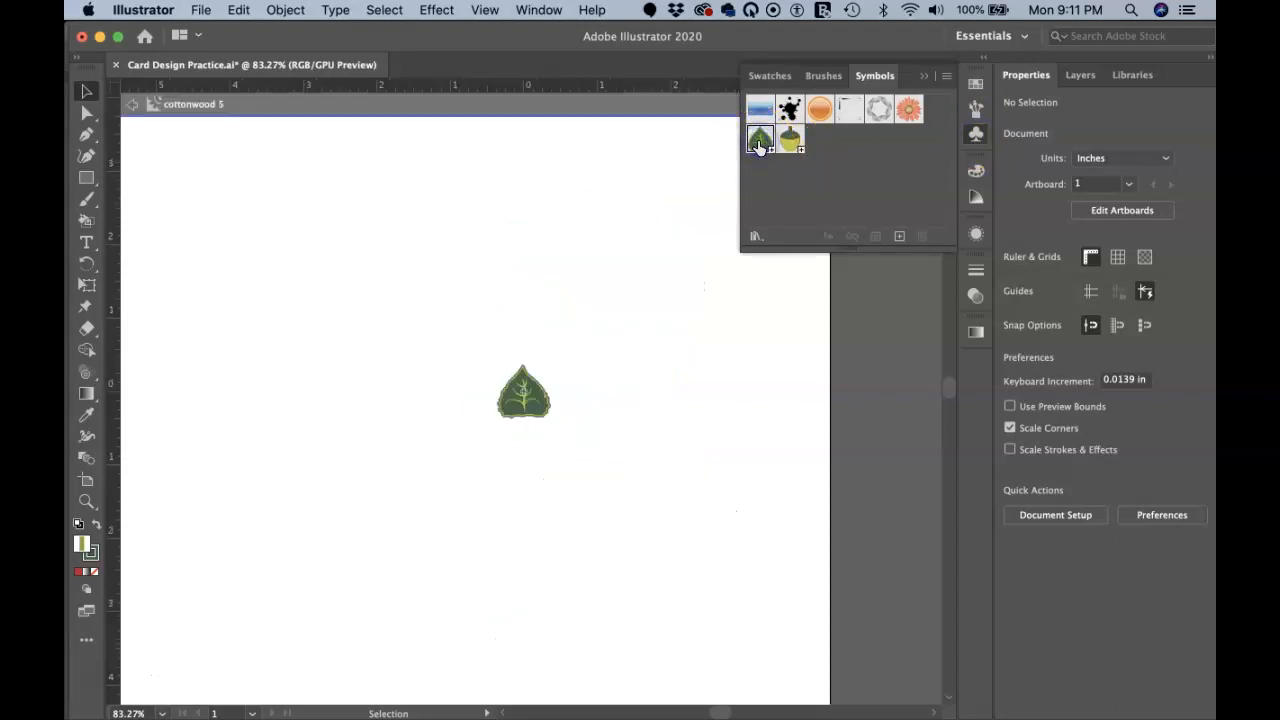
pyautogui.scroll(5, 515, 423)
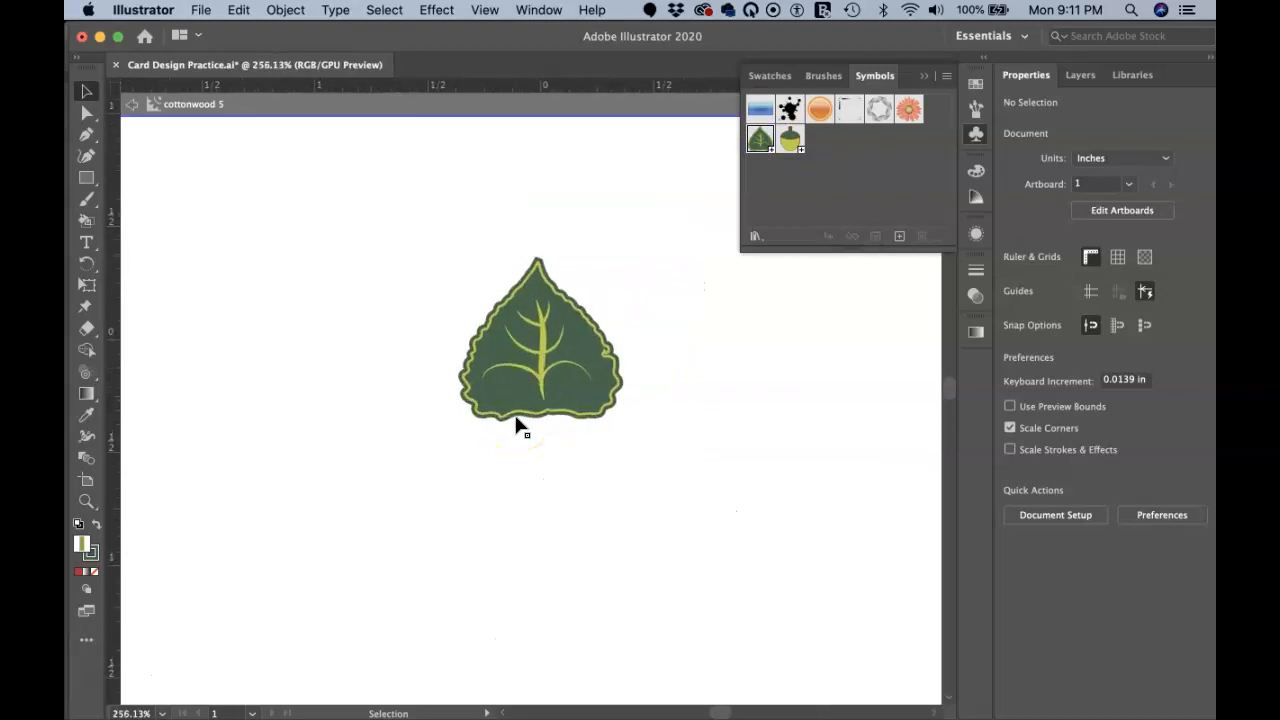
pyautogui.scroll(2, 515, 420)
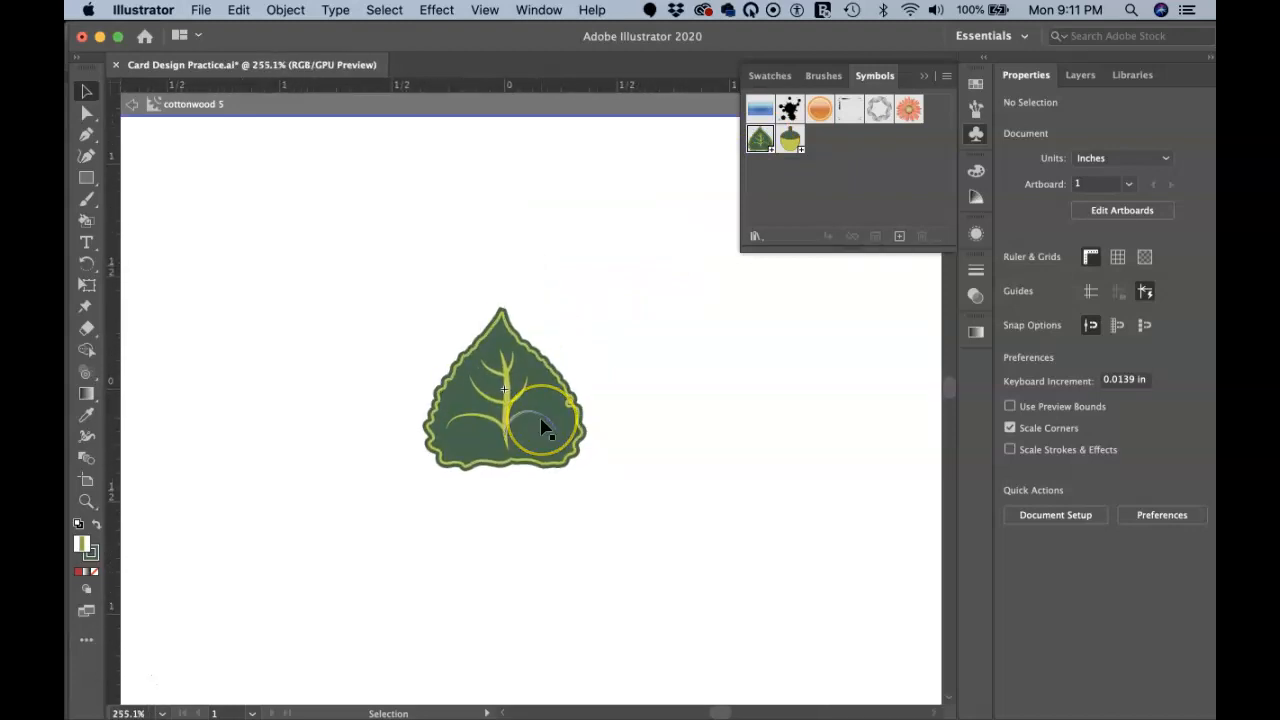
# Step: Select the vein paths inside the leaf symbol, set their stroke to a red swatch, and deselect them
pyautogui.press('a')
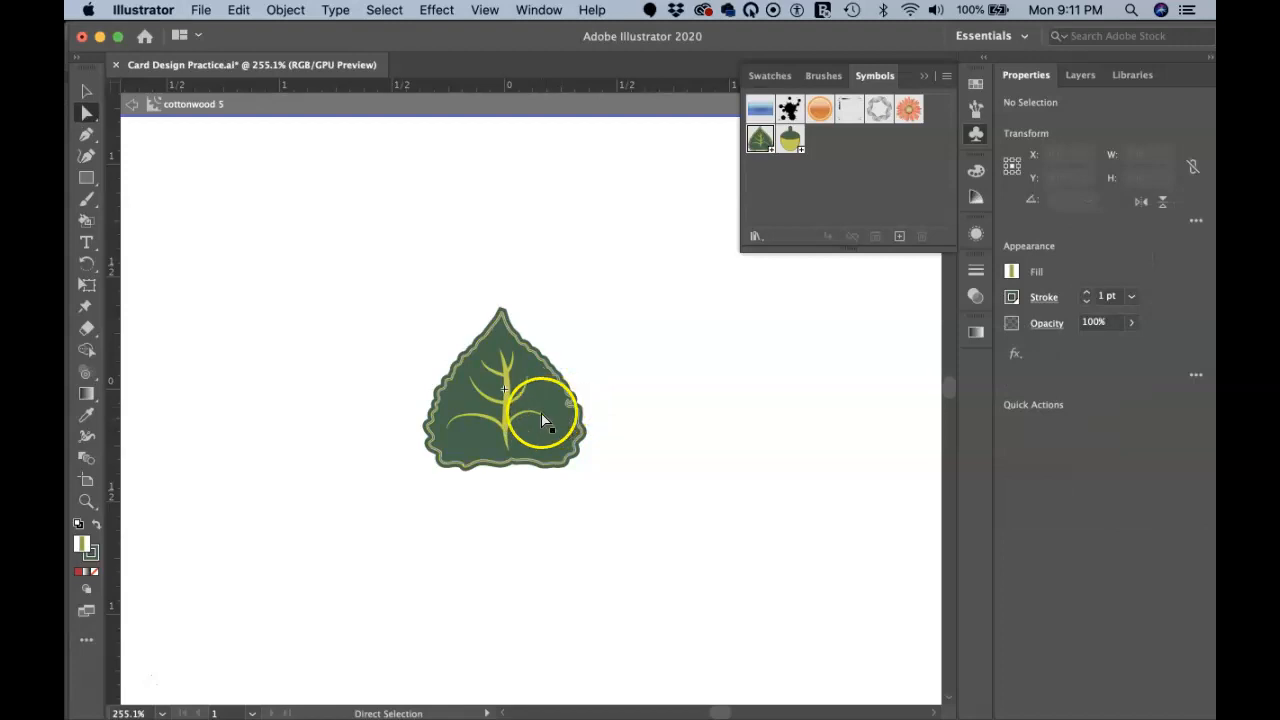
pyautogui.click(520, 415)
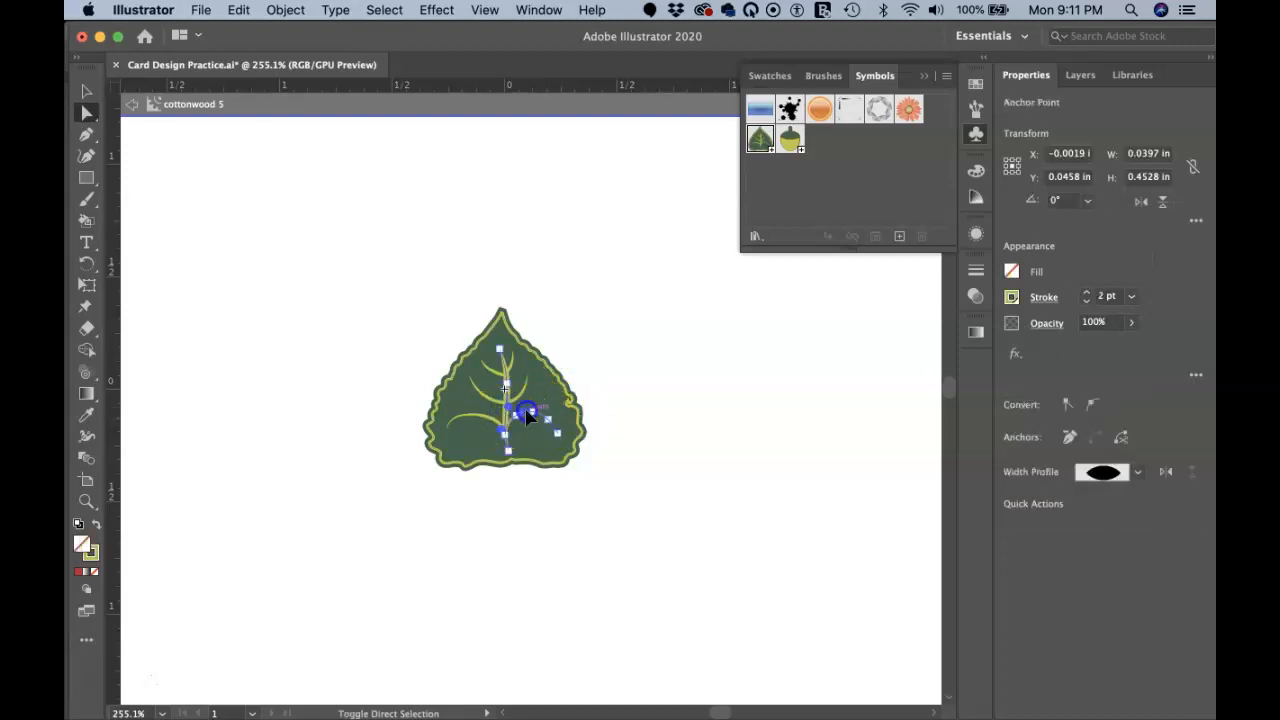
pyautogui.keyDown('shift'); pyautogui.click(483, 414); pyautogui.keyUp('shift')
pyautogui.keyDown('shift'); pyautogui.click(484, 394); pyautogui.keyUp('shift')
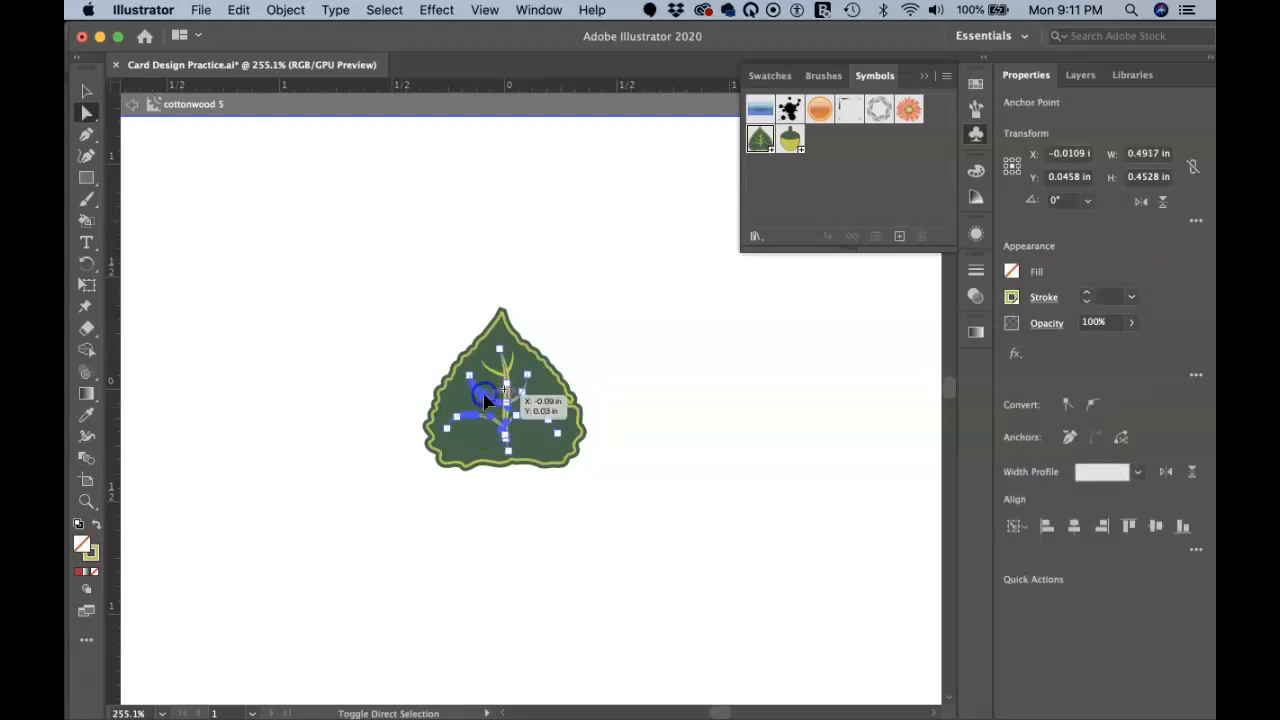
pyautogui.keyDown('shift'); pyautogui.click(491, 369); pyautogui.keyUp('shift')
pyautogui.keyDown('shift'); pyautogui.click(513, 365); pyautogui.keyUp('shift')
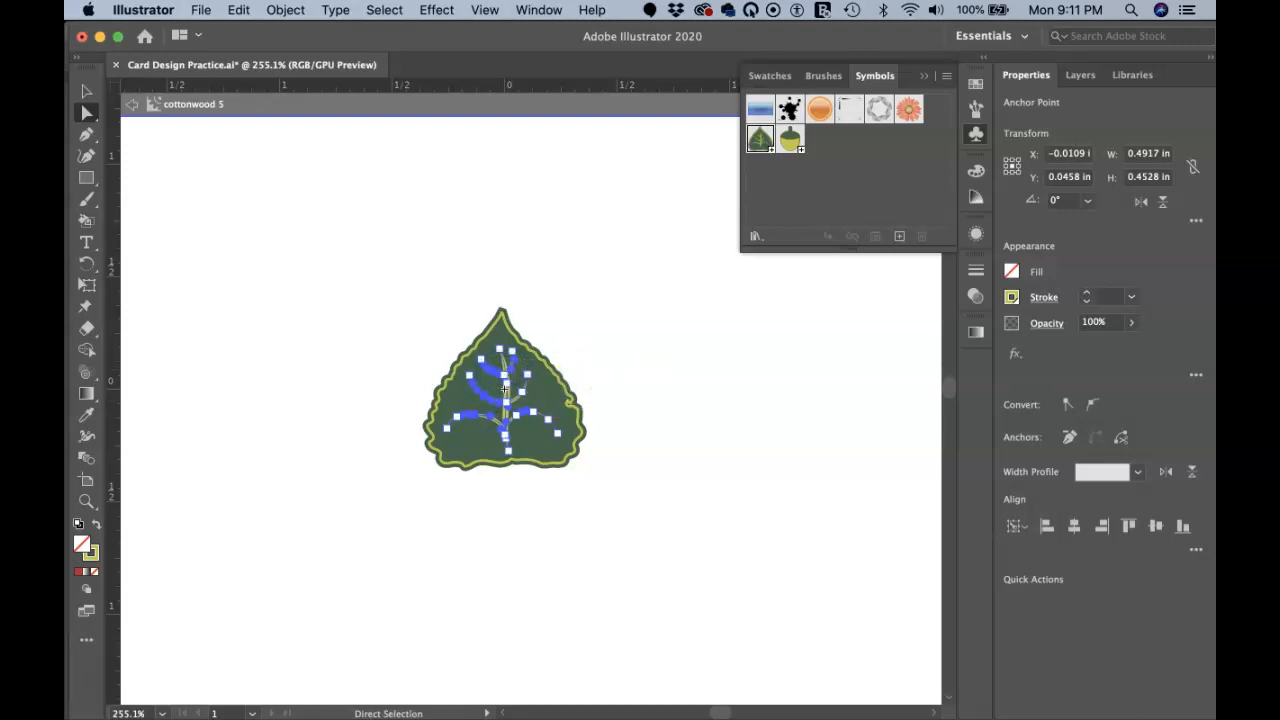
pyautogui.click(90, 552)
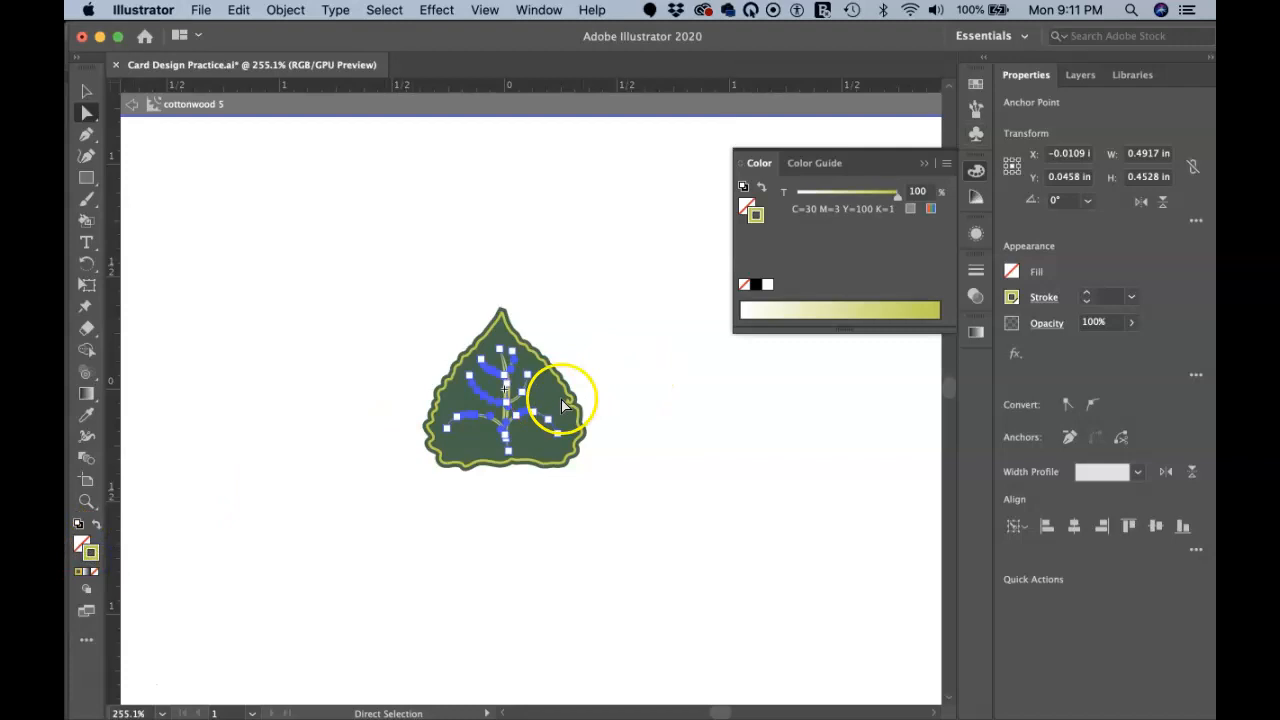
pyautogui.click(976, 83)
pyautogui.click(877, 132)
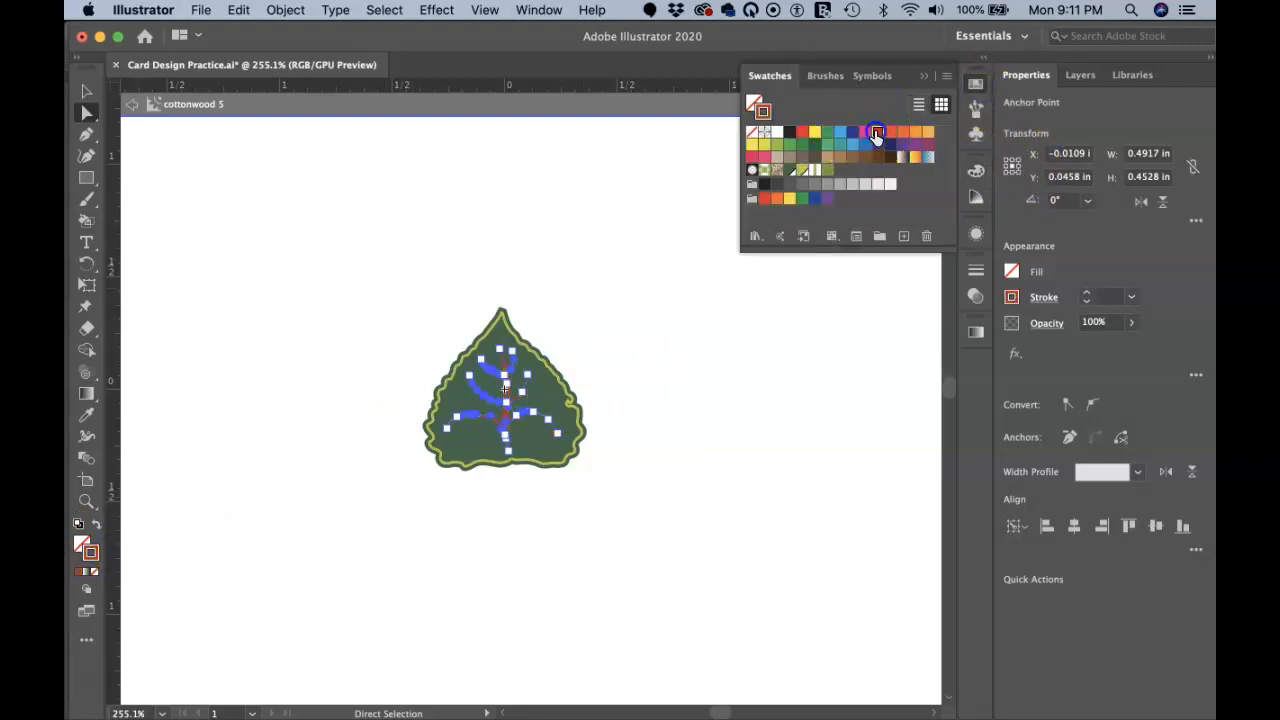
pyautogui.click(637, 340)
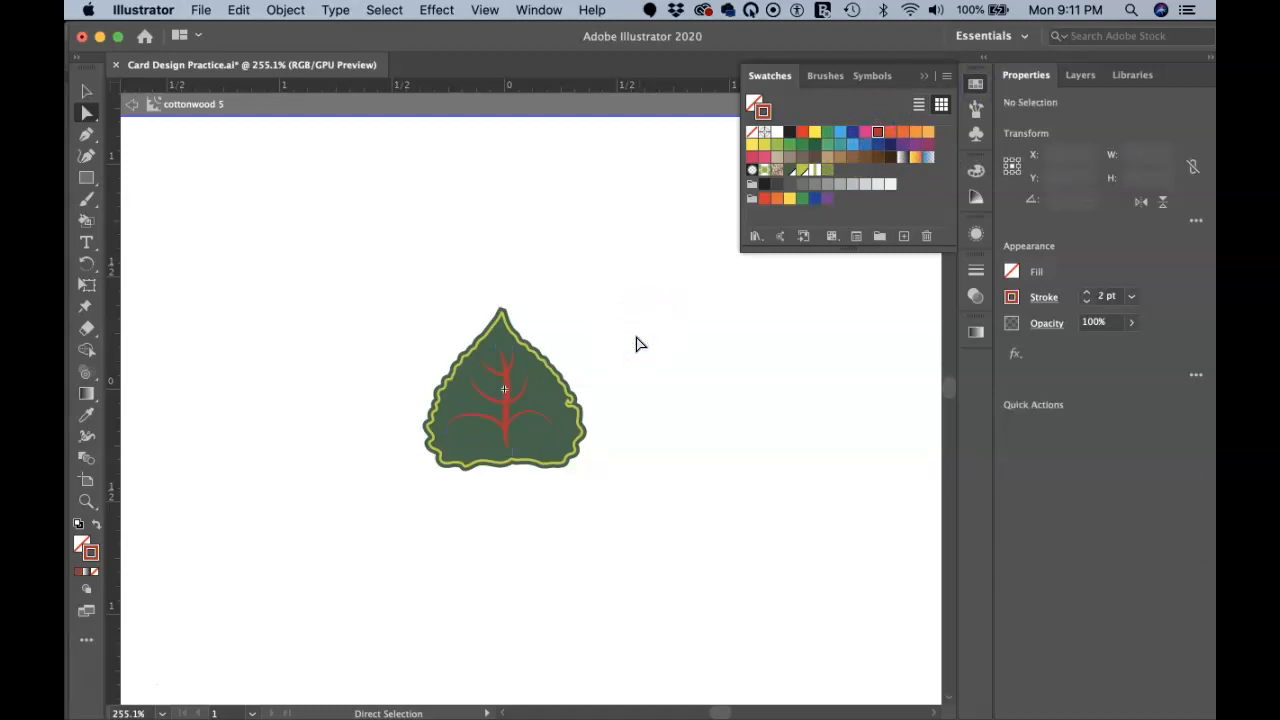
pyautogui.click(924, 78)
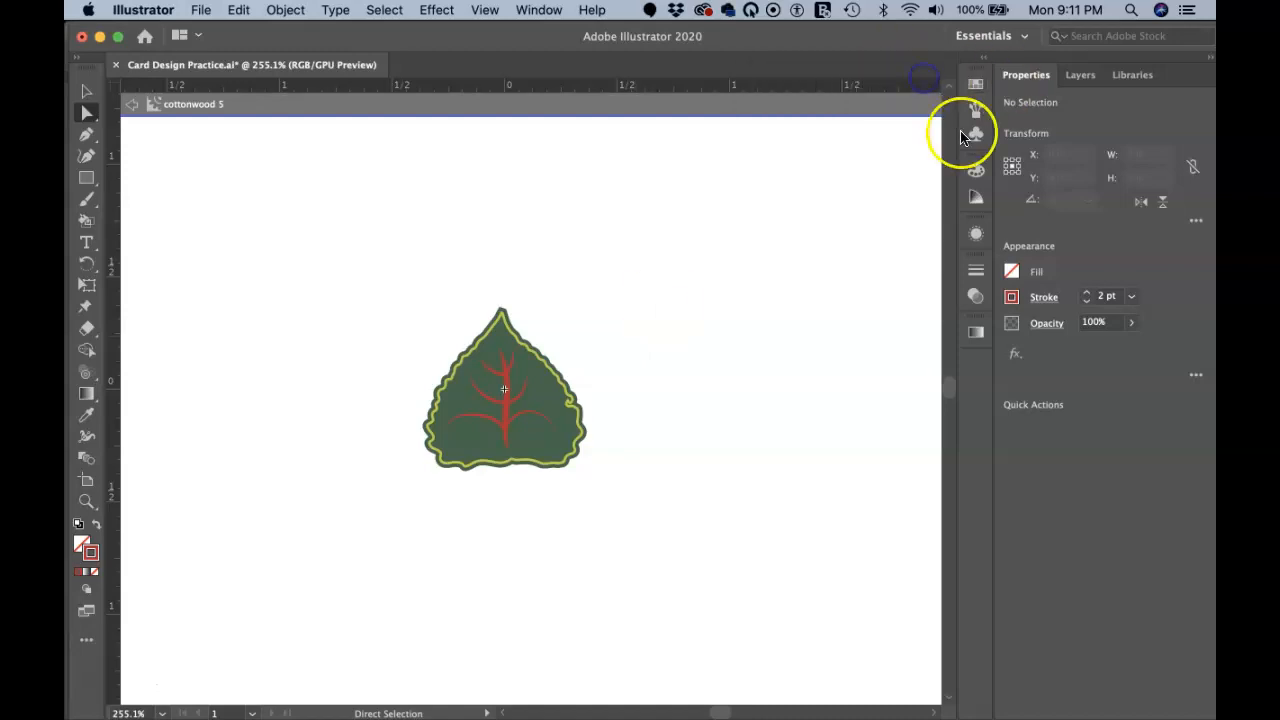
# Step: Exit symbol editing and check the leaves on the hat and shirt band together with the leaf symbol's thumbnail
pyautogui.click(132, 106)
pyautogui.scroll(-3, 401, 260)
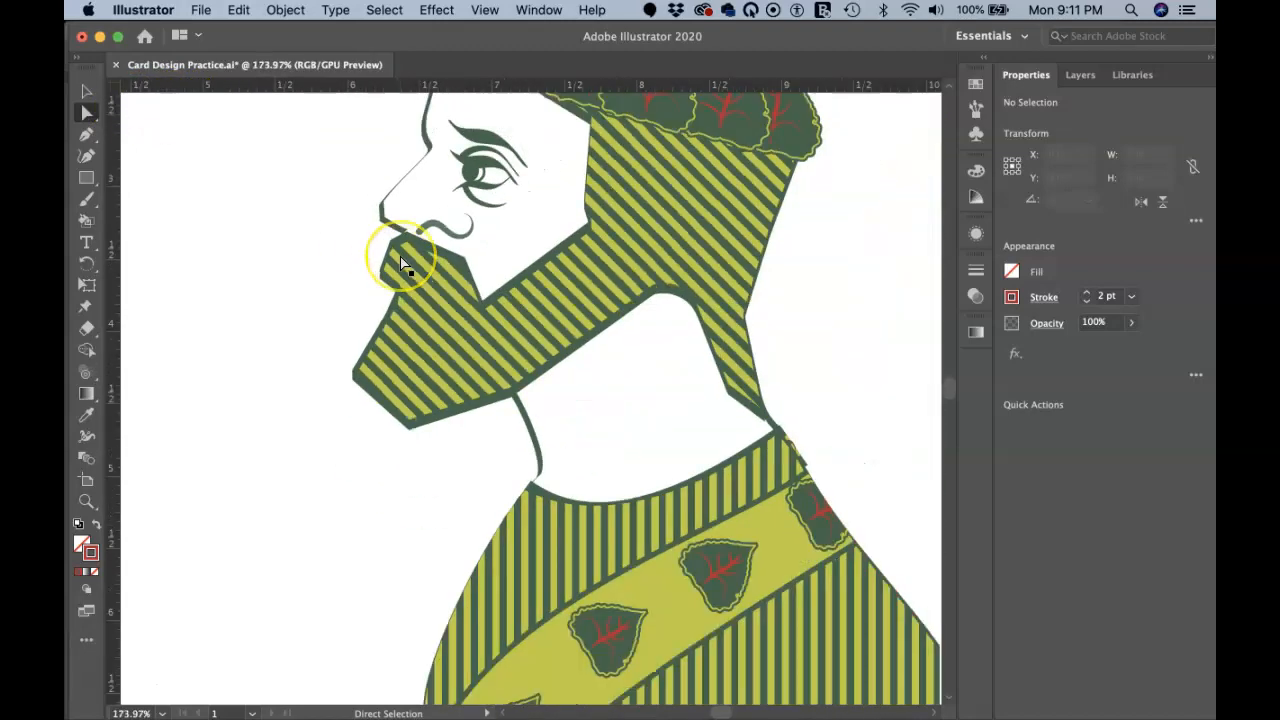
pyautogui.scroll(-3, 400, 262)
pyautogui.scroll(1, 400, 262)
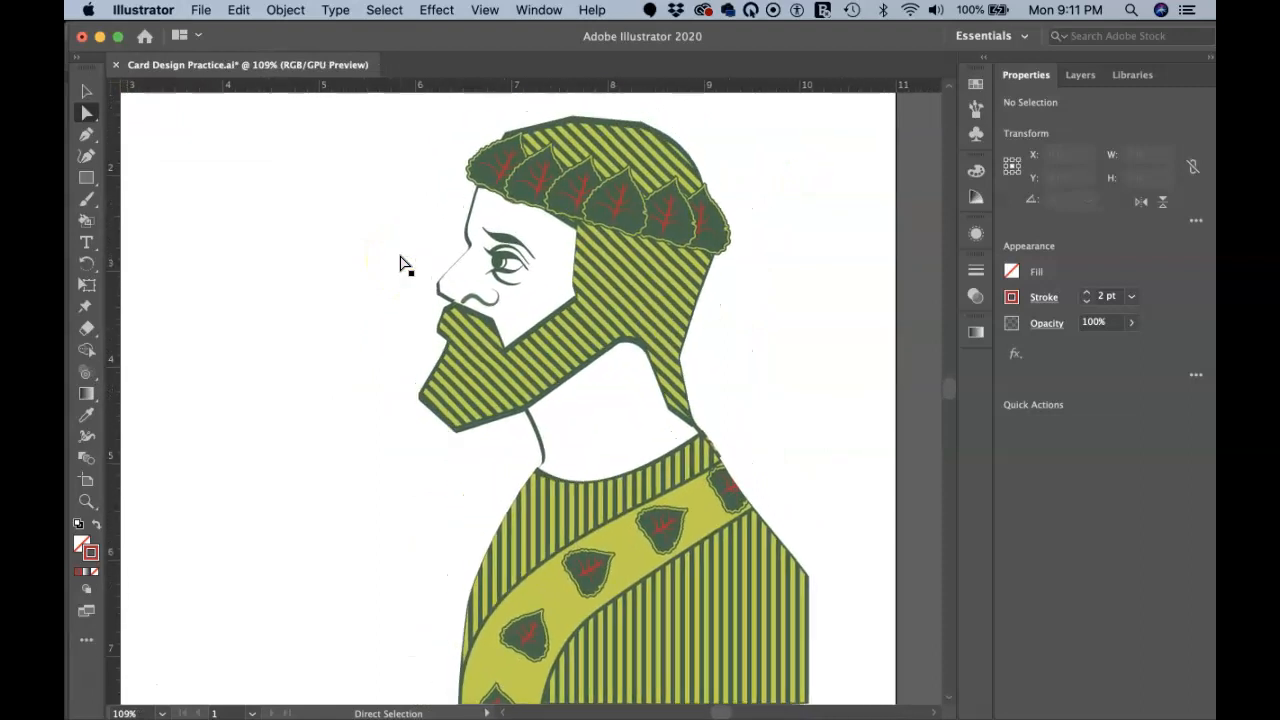
pyautogui.scroll(-1, 400, 262)
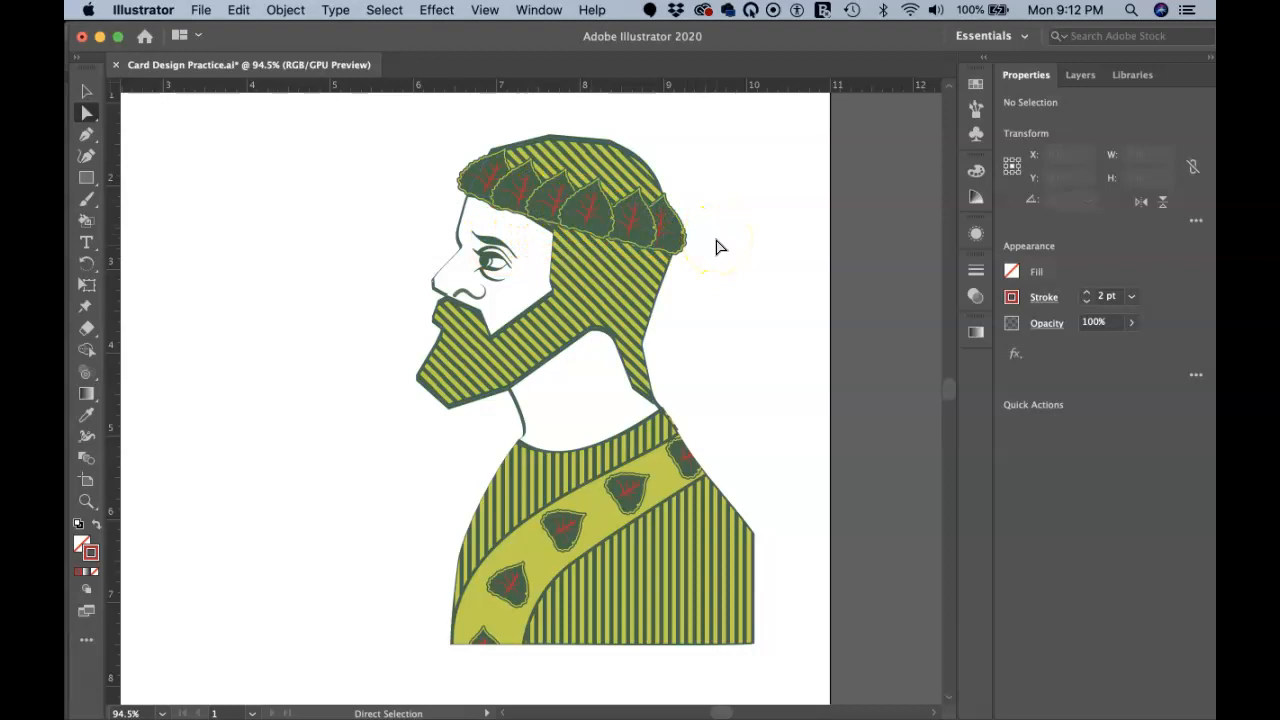
pyautogui.click(976, 133)
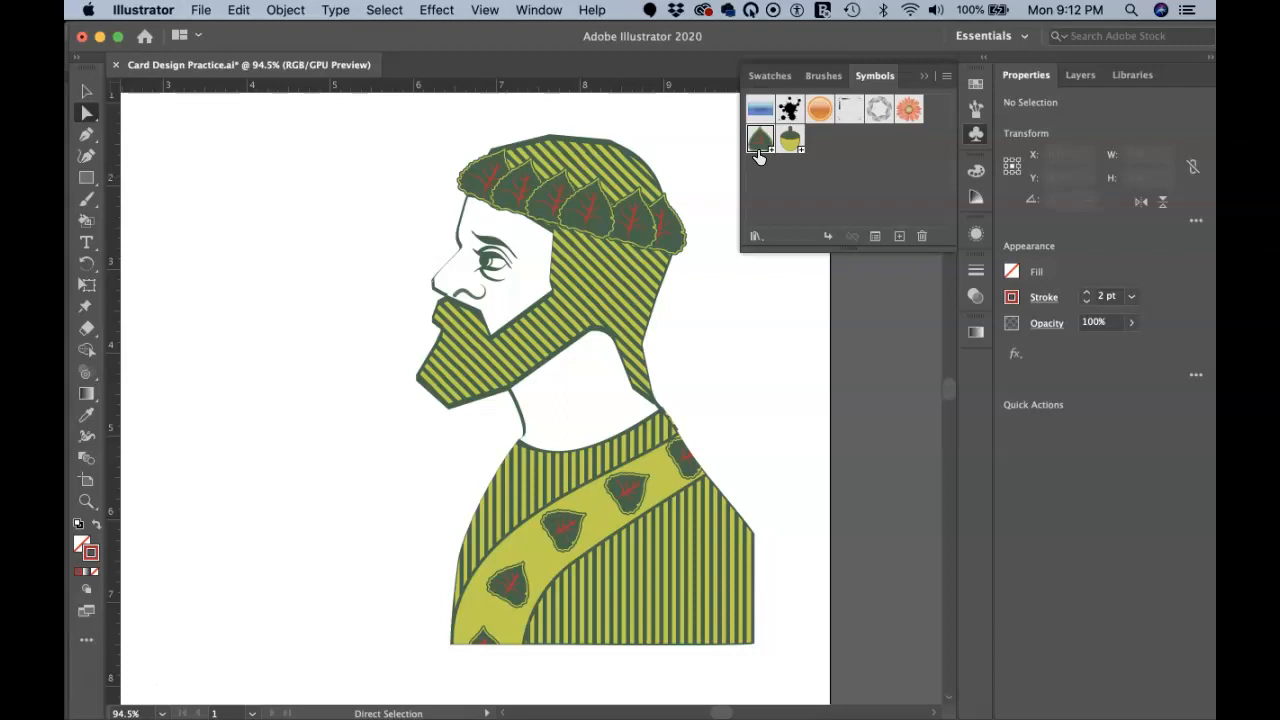
pyautogui.click(923, 75)
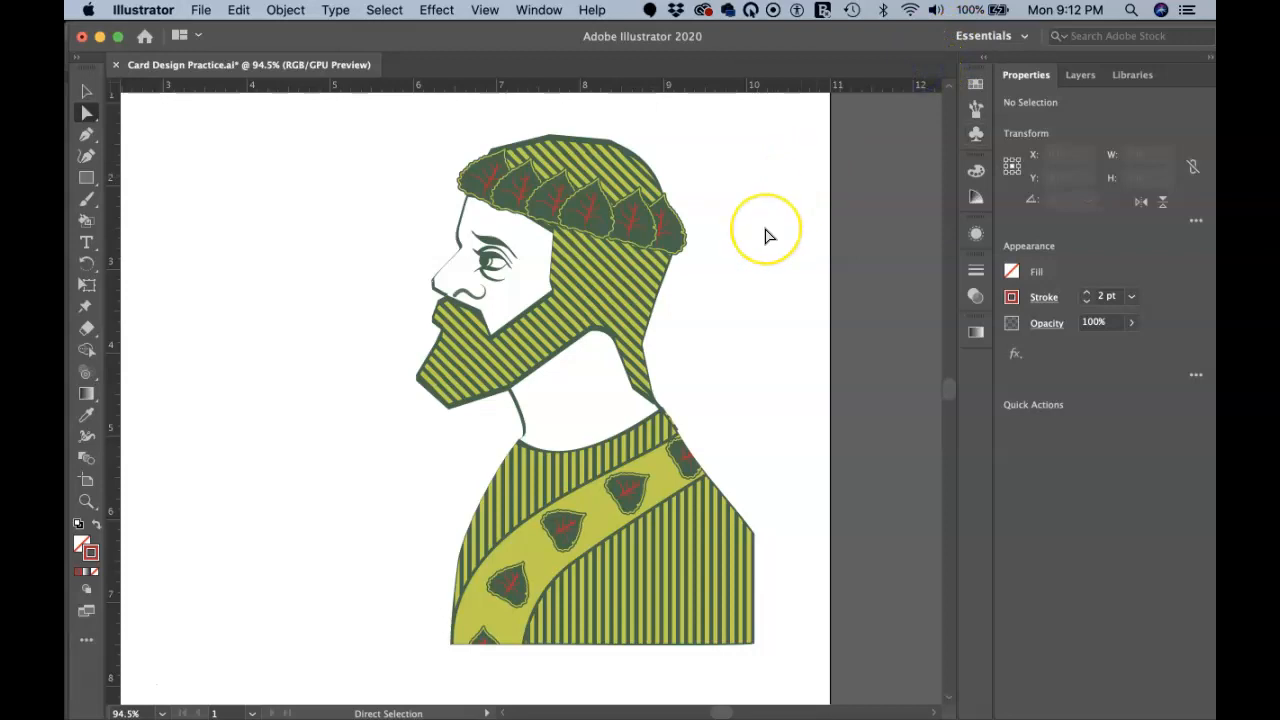